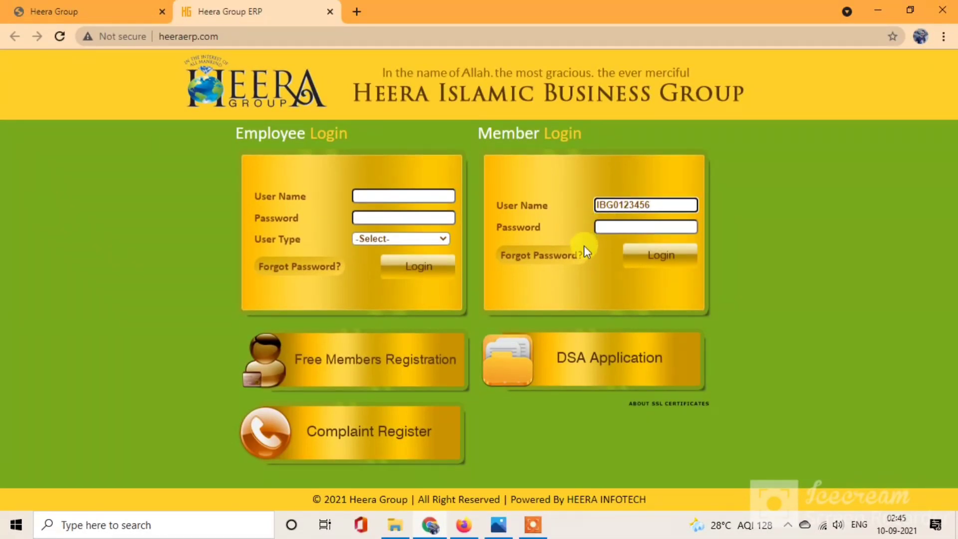
Step: Try logging in with the member password and dismiss the 'Login Failed' alert
left_click(630, 226)
type("•••")
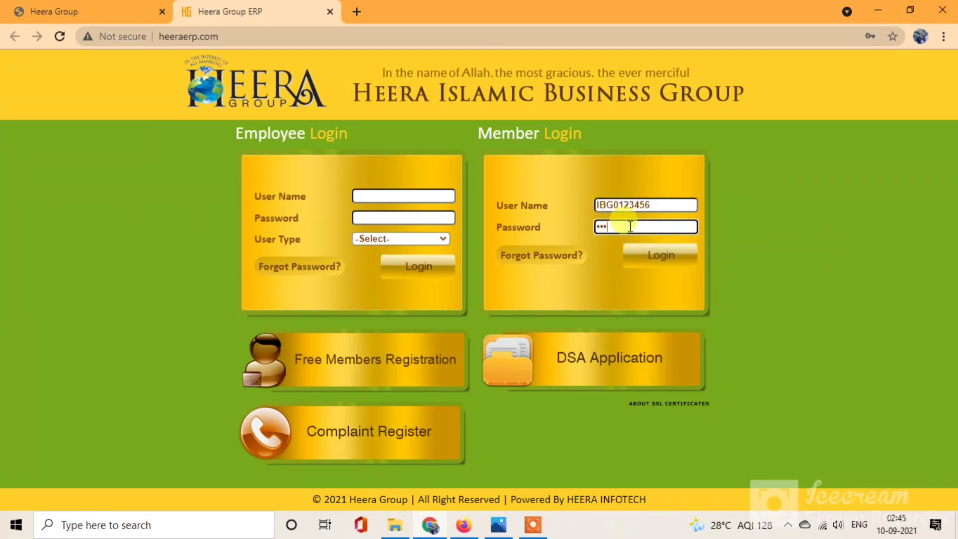
left_click(647, 259)
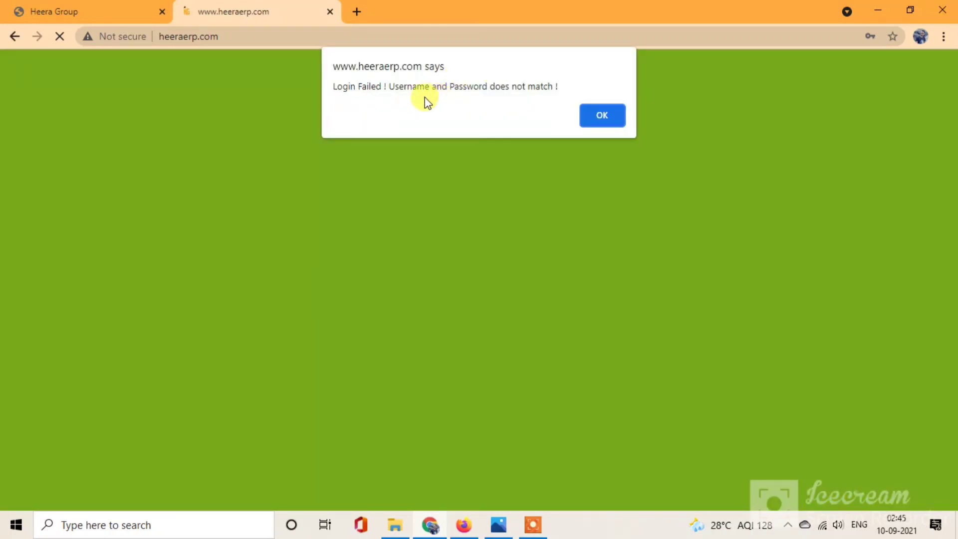
left_click(615, 121)
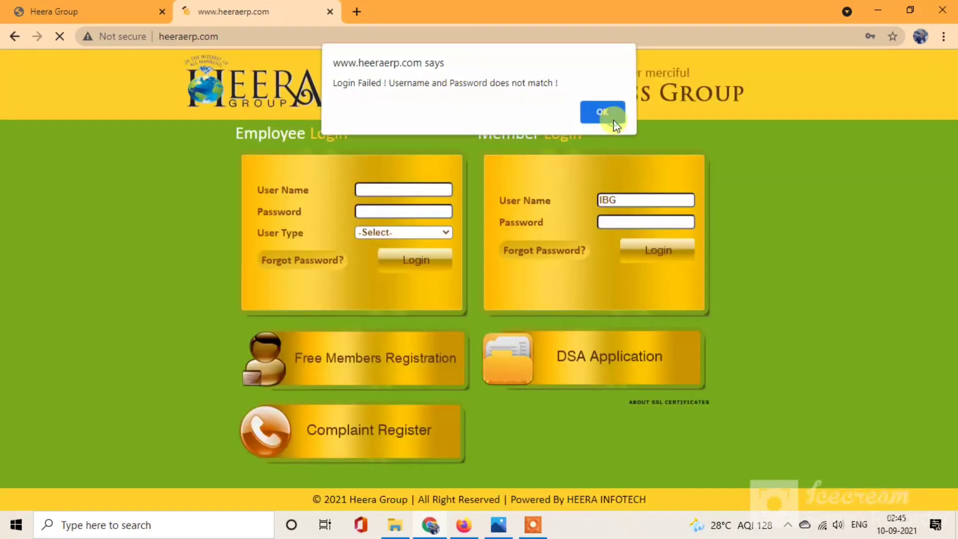
Step: Open the Forgot Password page and enter the member's IBG code
left_click(557, 255)
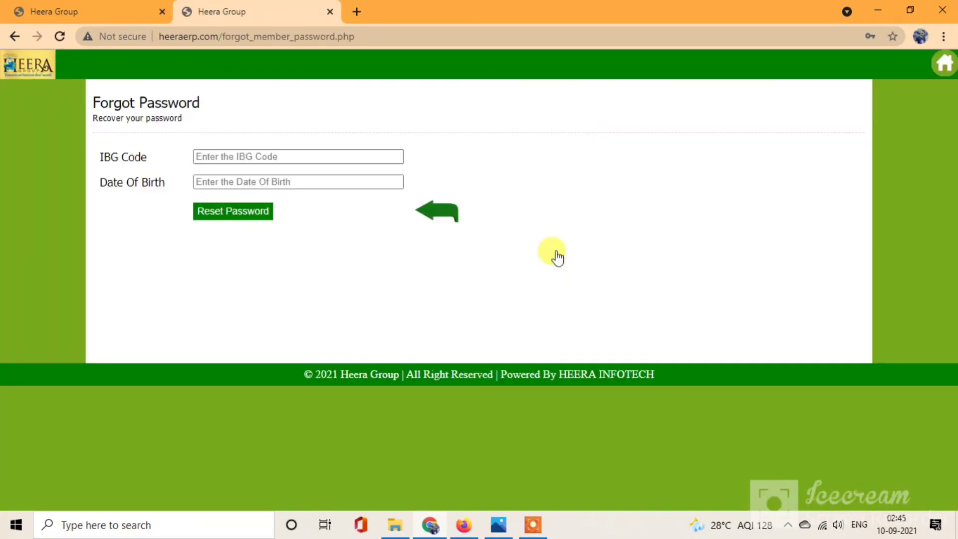
left_click(220, 155)
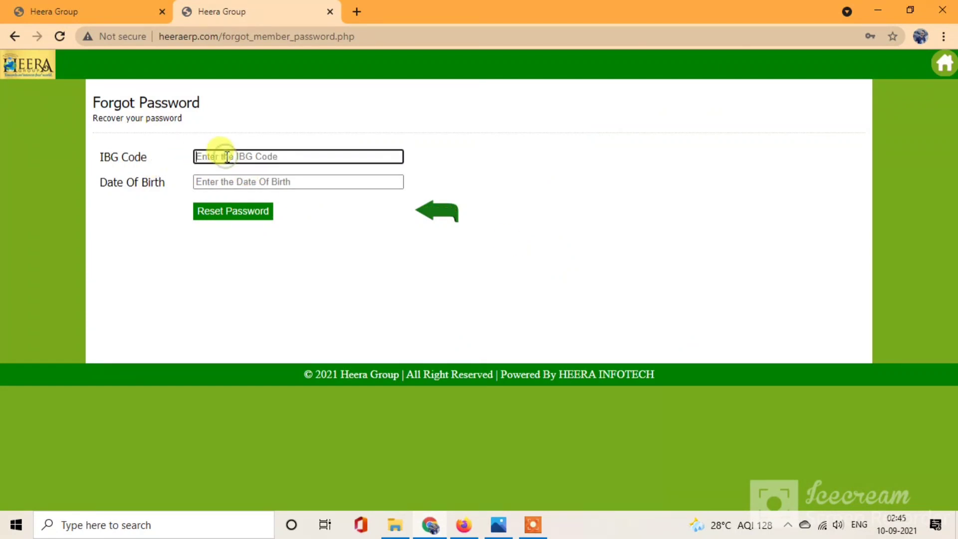
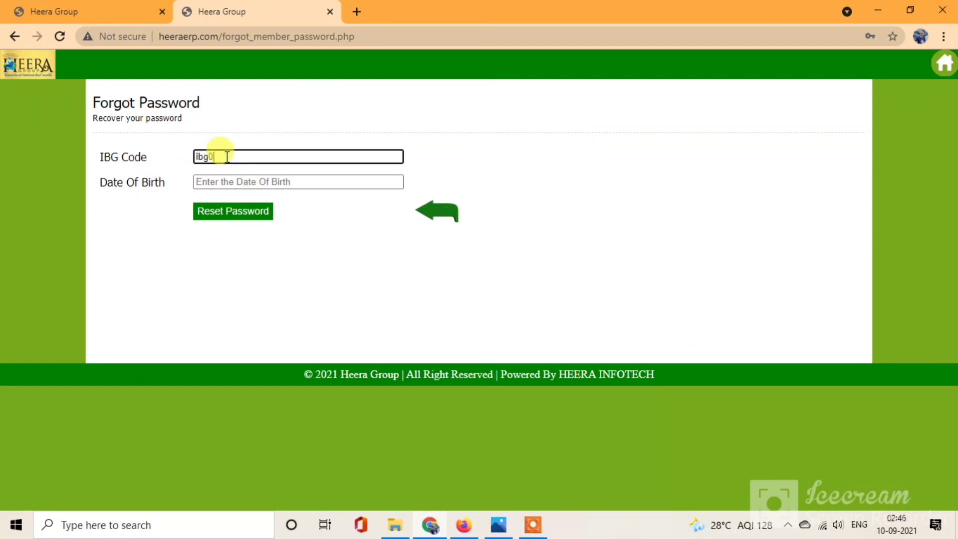
Step: Pick the member's date of birth in the calendar and submit the password reset
left_click(253, 183)
left_click(357, 206)
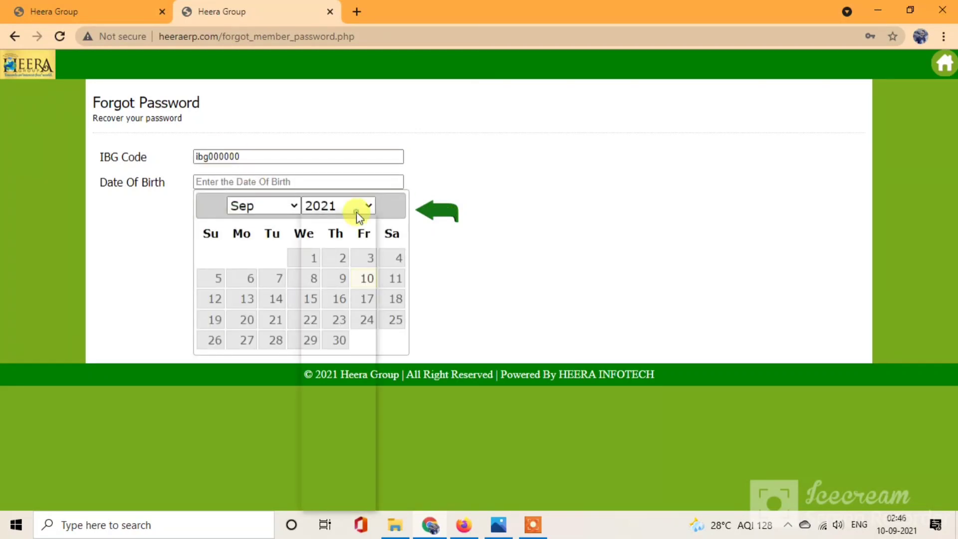
scroll(354, 307, "up", 1)
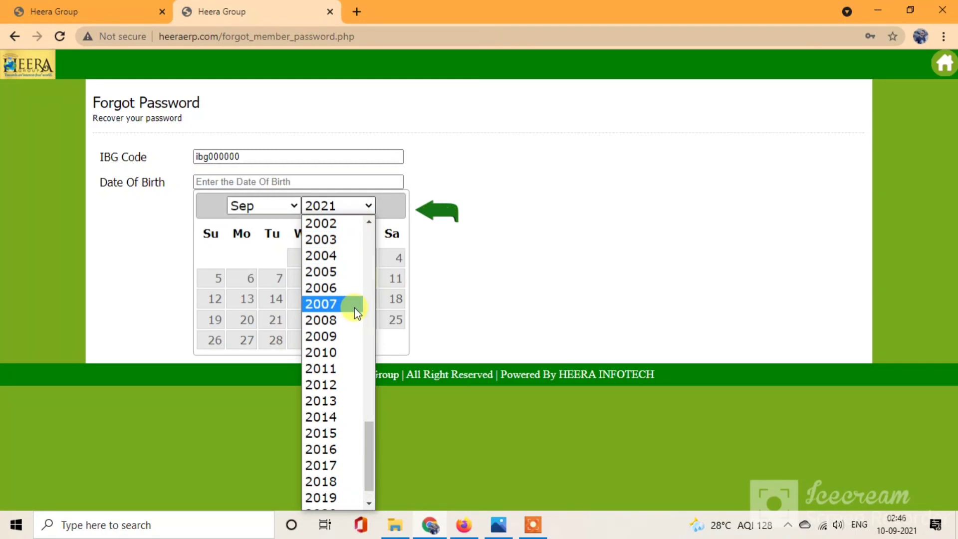
type("1980")
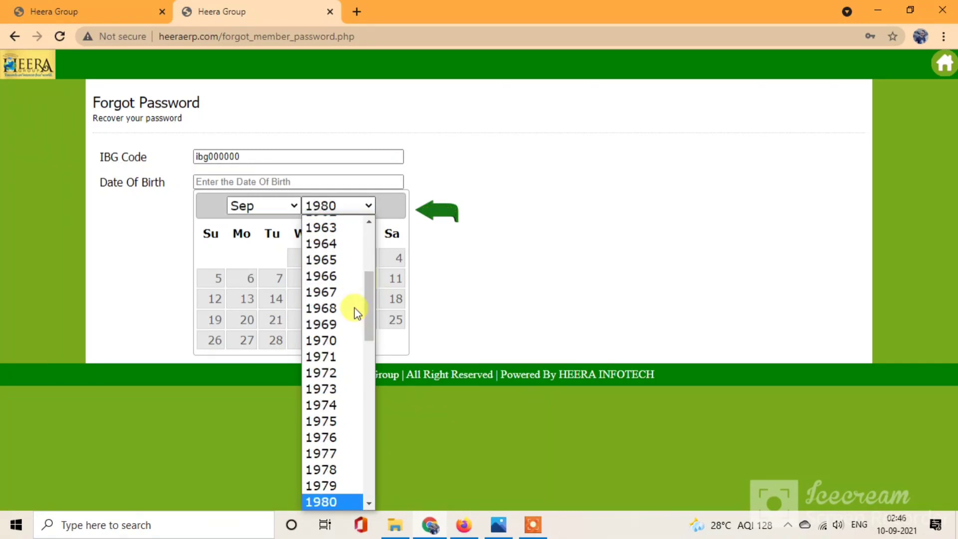
key("Return")
left_click(290, 205)
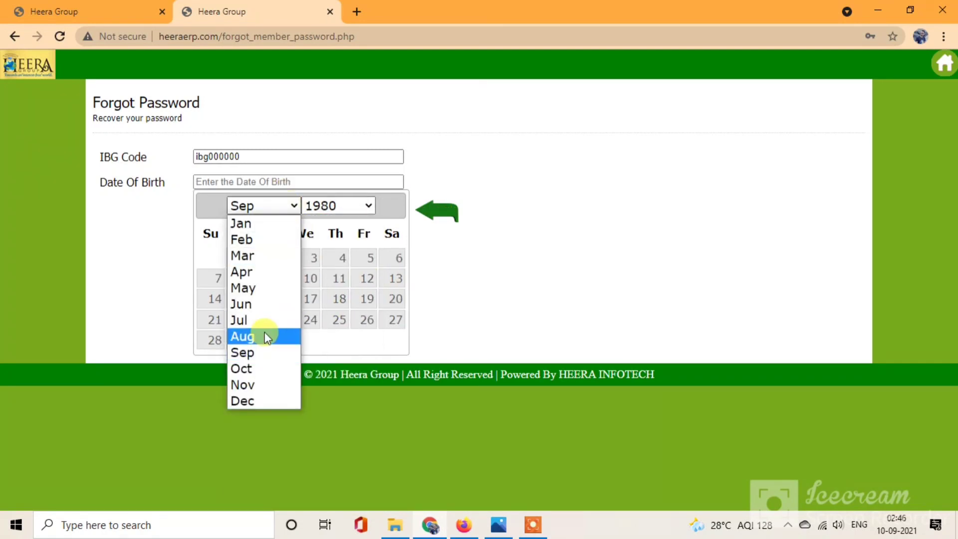
left_click(262, 308)
left_click(340, 300)
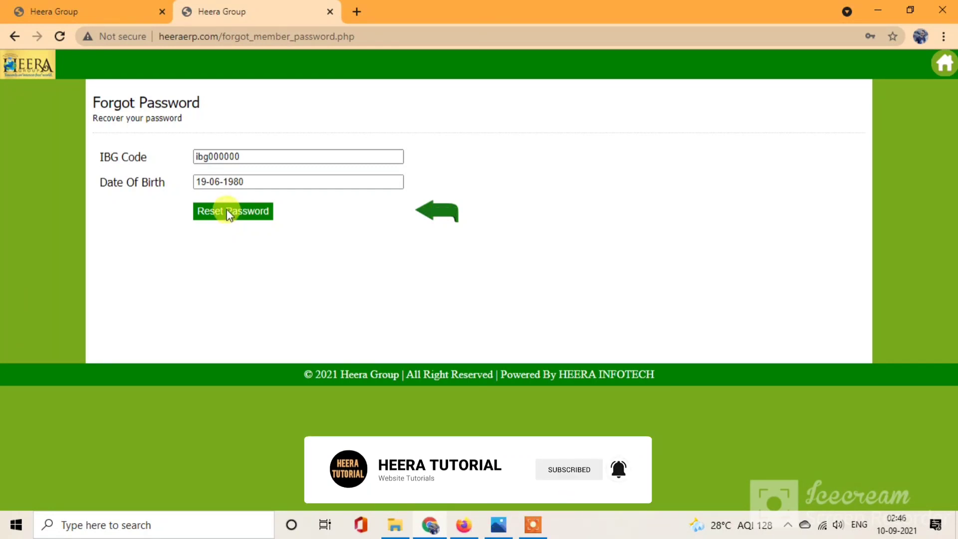
left_click(451, 212)
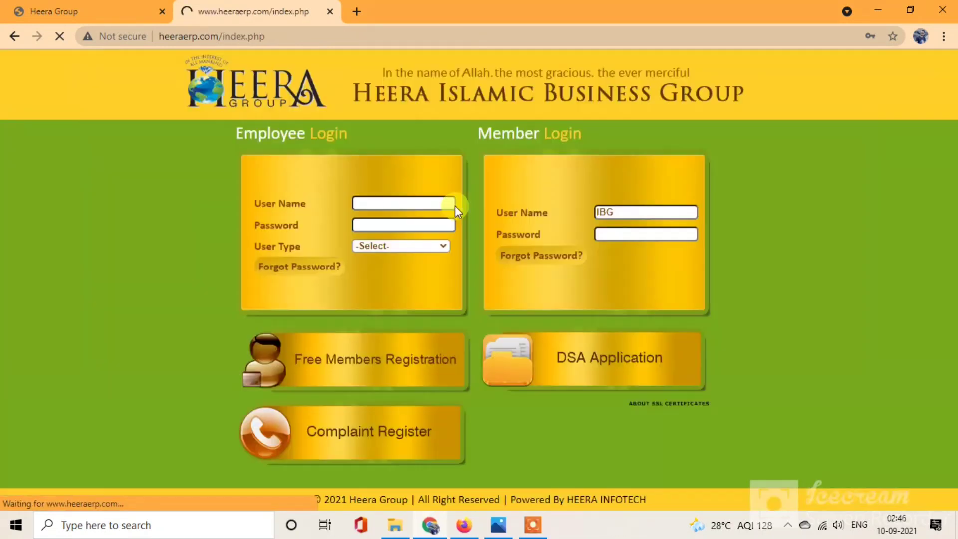
Step: Log in with the saved member credentials and scroll through the profile page
left_click(657, 204)
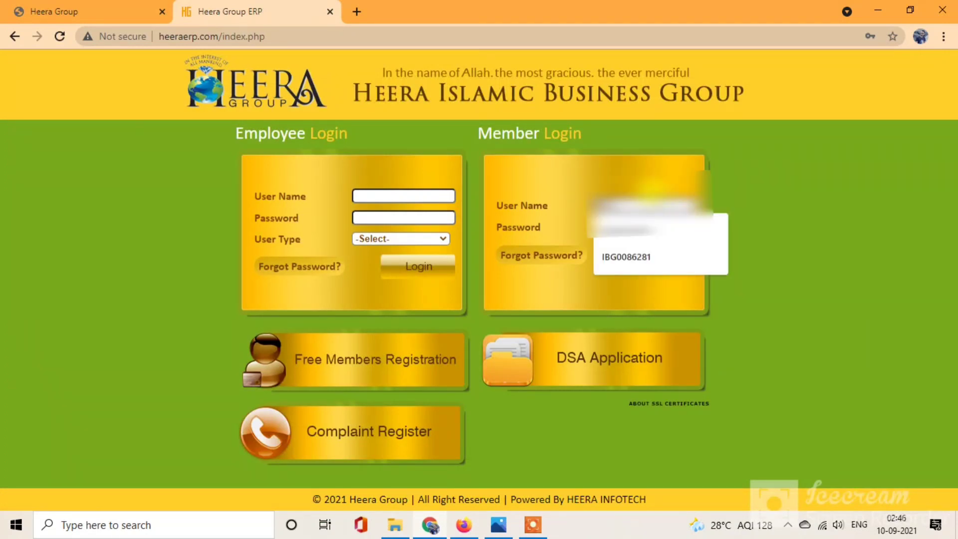
left_click(635, 268)
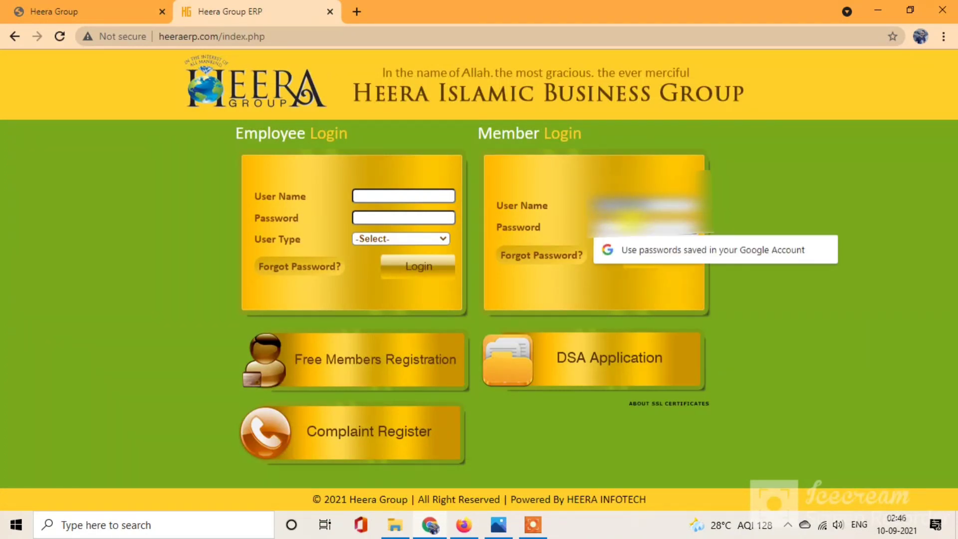
type("•")
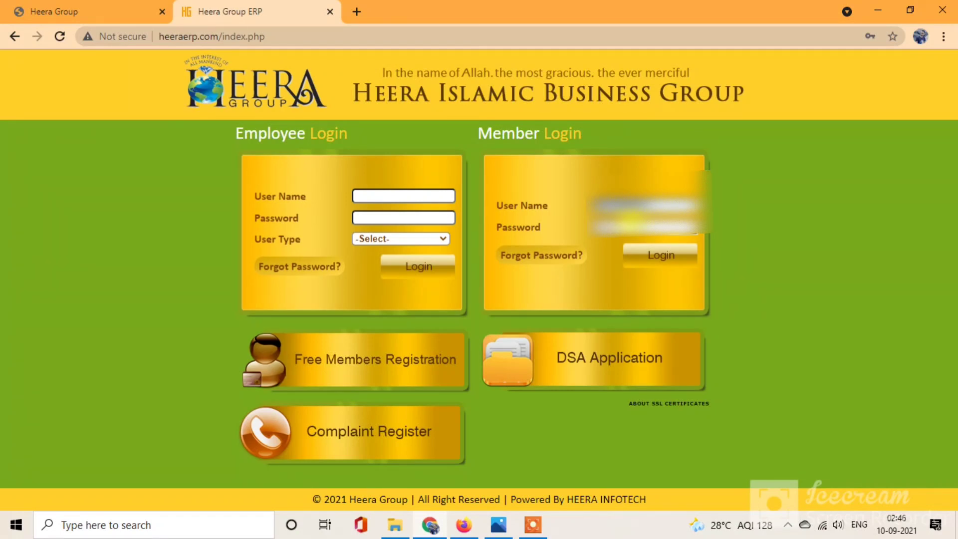
key("Return")
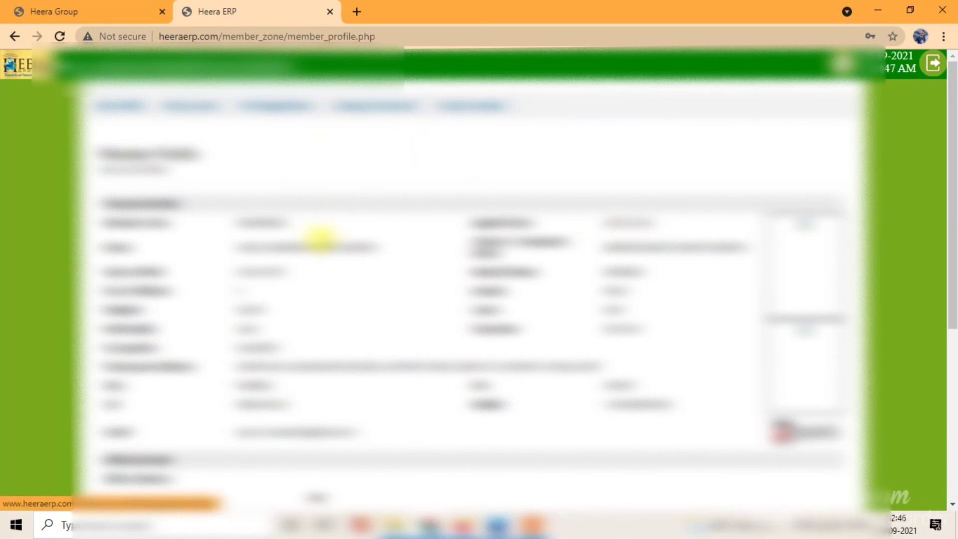
scroll(321, 241, "down", 5)
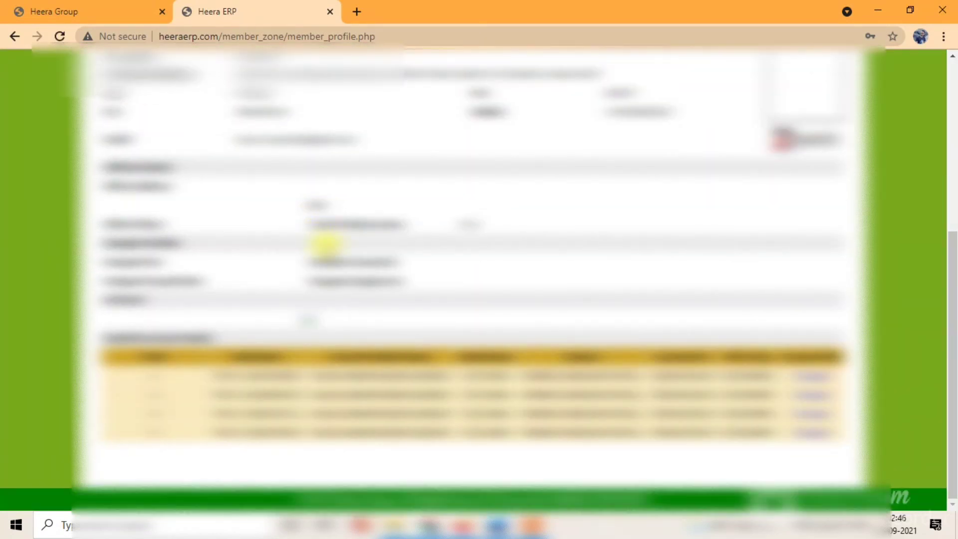
scroll(324, 245, "up", 5)
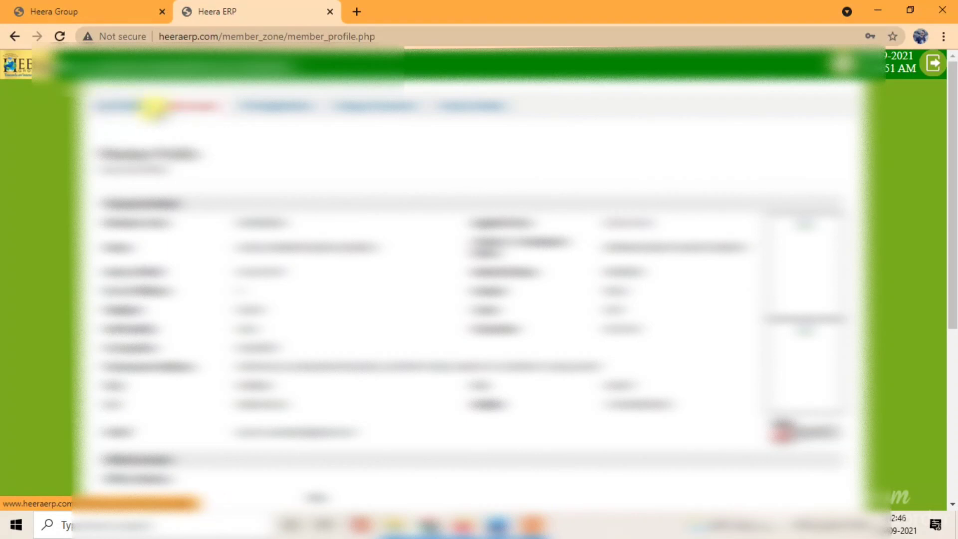
Step: View the My Account page of active TCNs, then bring the Book 1 workbook forward
left_click(173, 111)
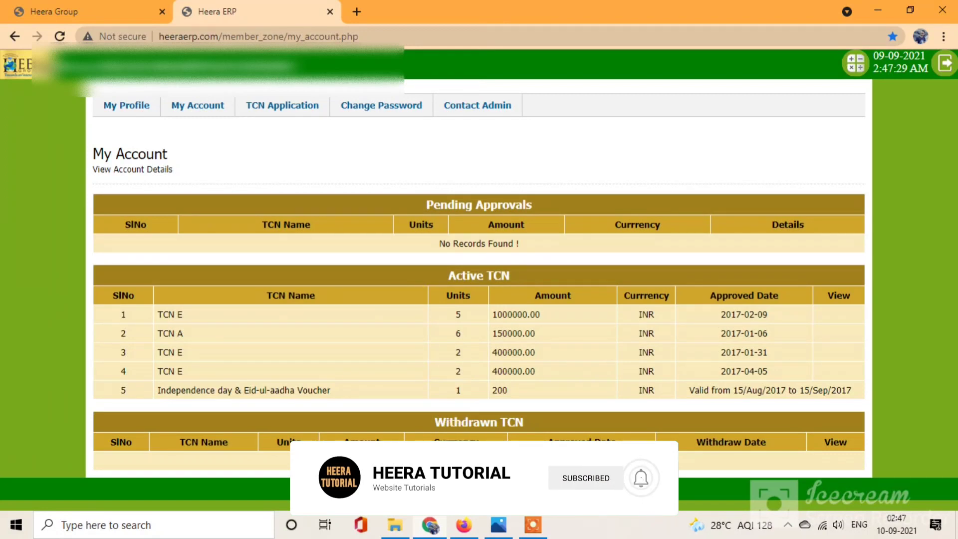
left_click(463, 524)
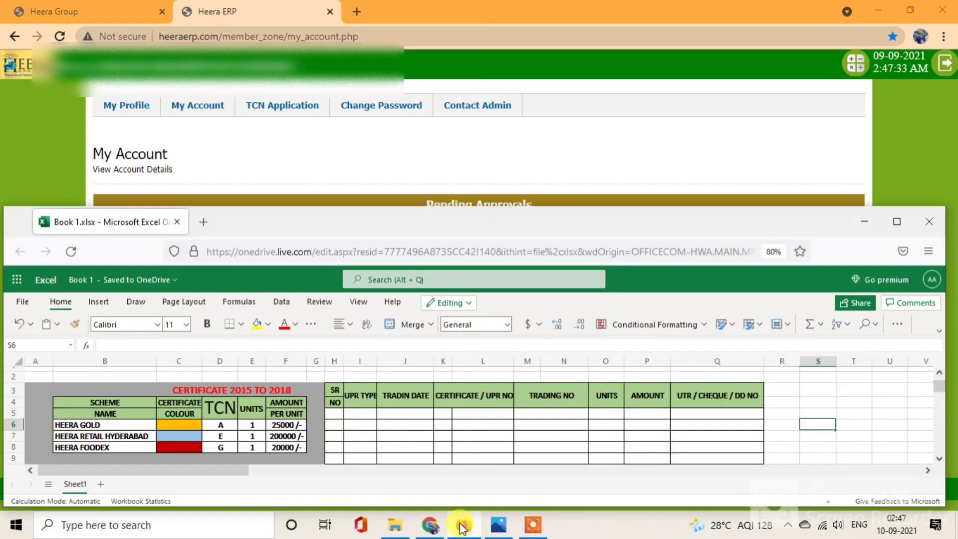
Step: Maximize the Excel Online window showing Book 1.xlsx
left_click(897, 221)
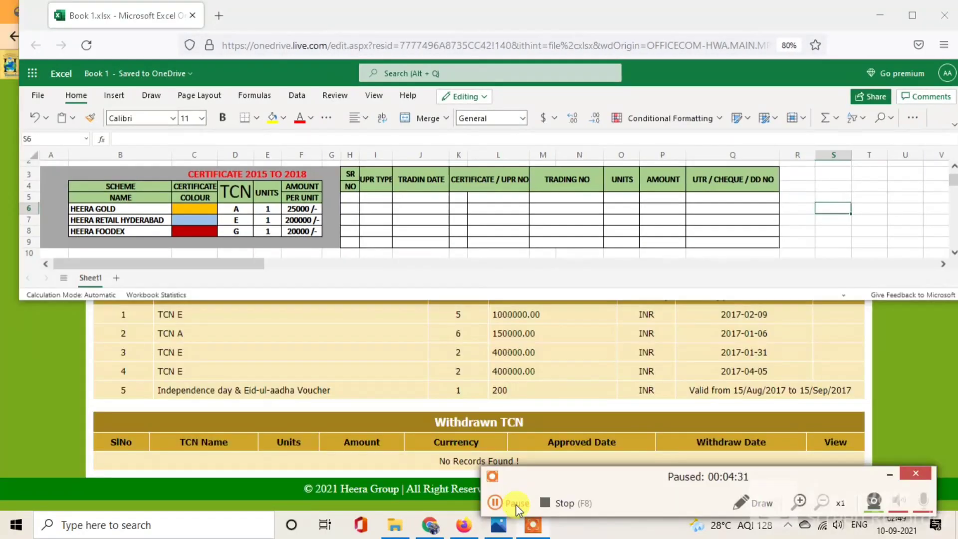
Step: Enter SR NO 1 in H5 and certificate type E in I5
left_click(516, 504)
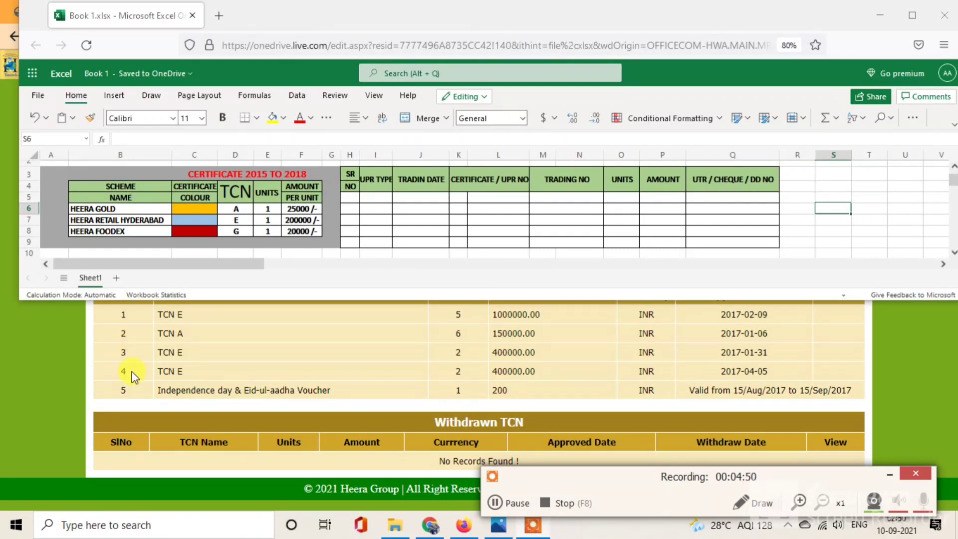
double_click(348, 196)
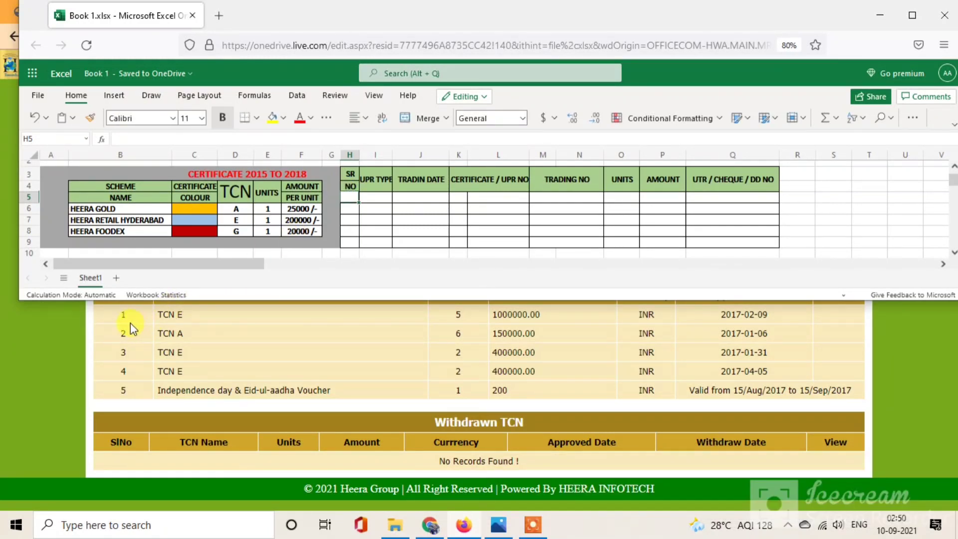
double_click(355, 197)
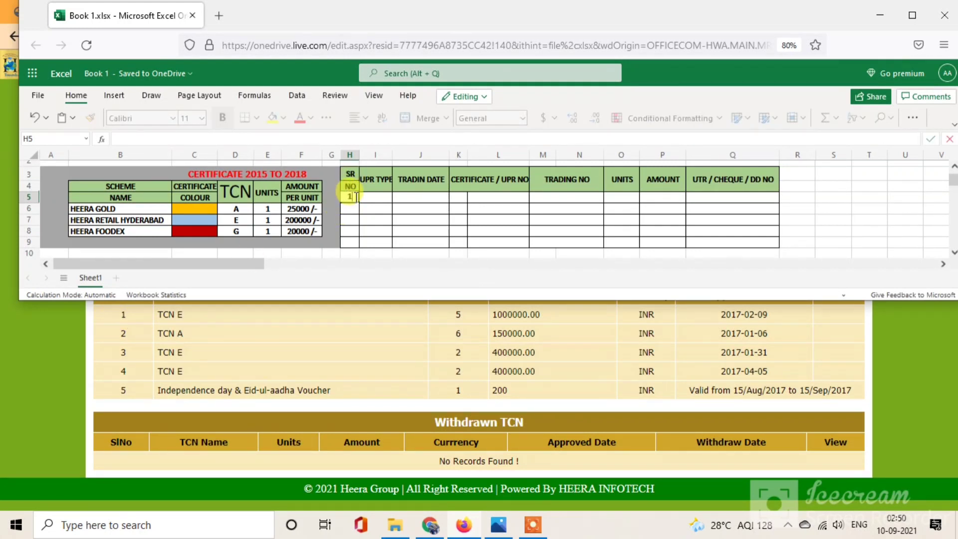
key("Tab")
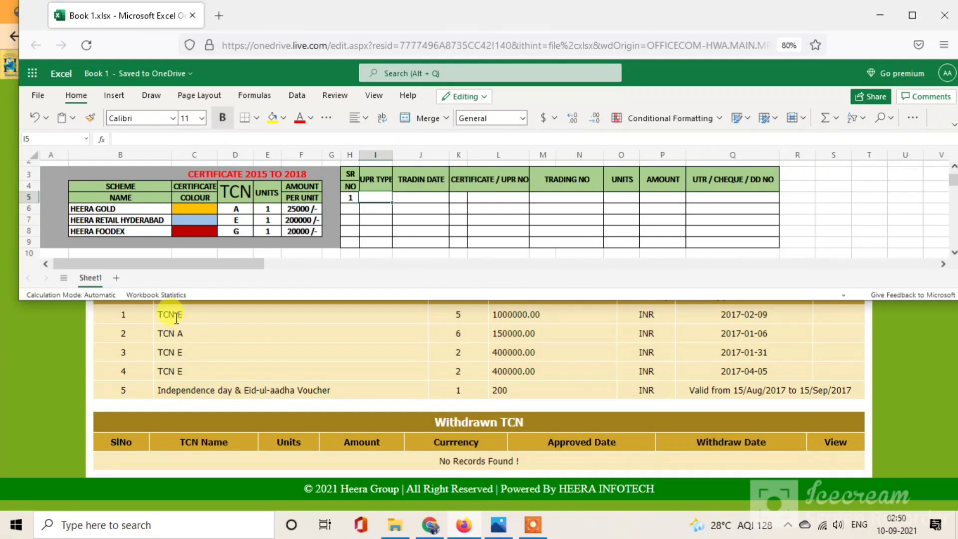
type("e")
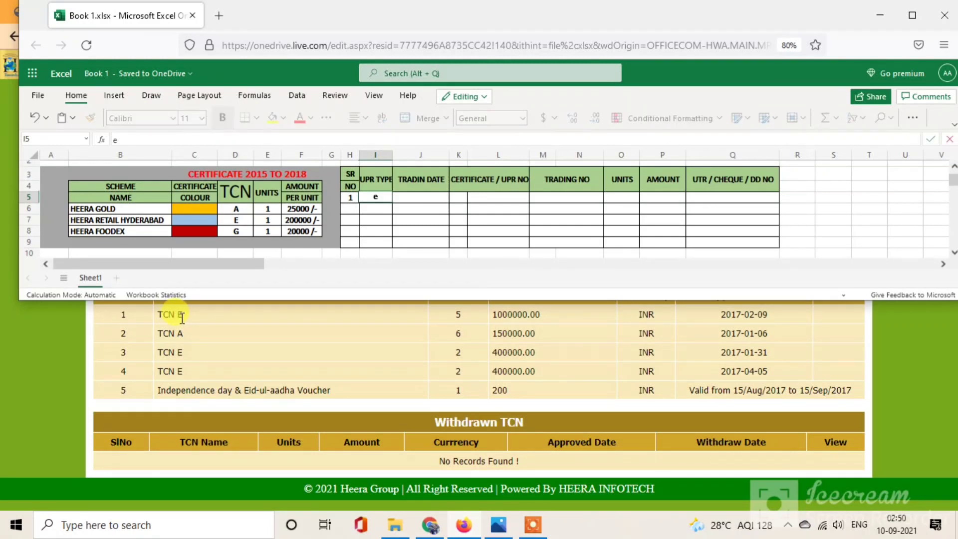
key("Caps_Lock")
key("BackSpace")
key("Tab")
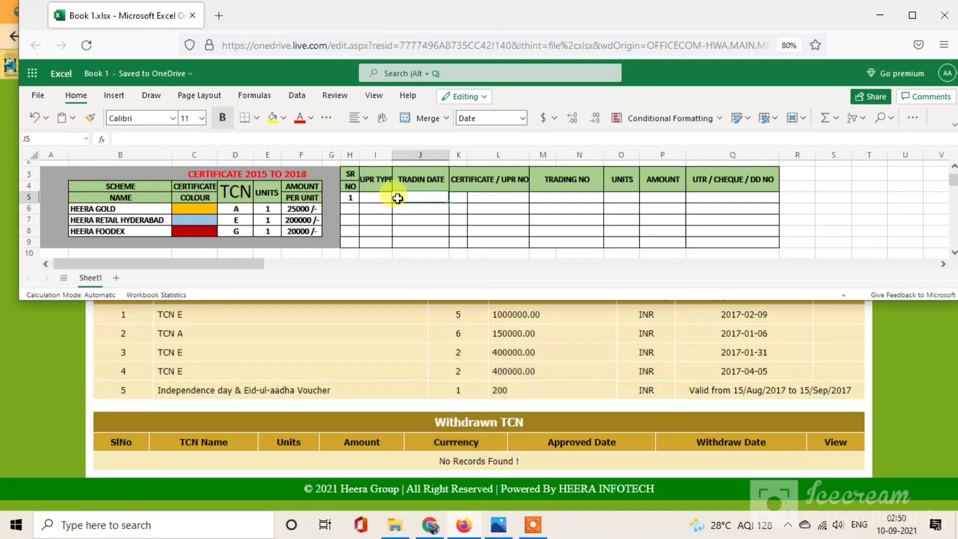
double_click(379, 198)
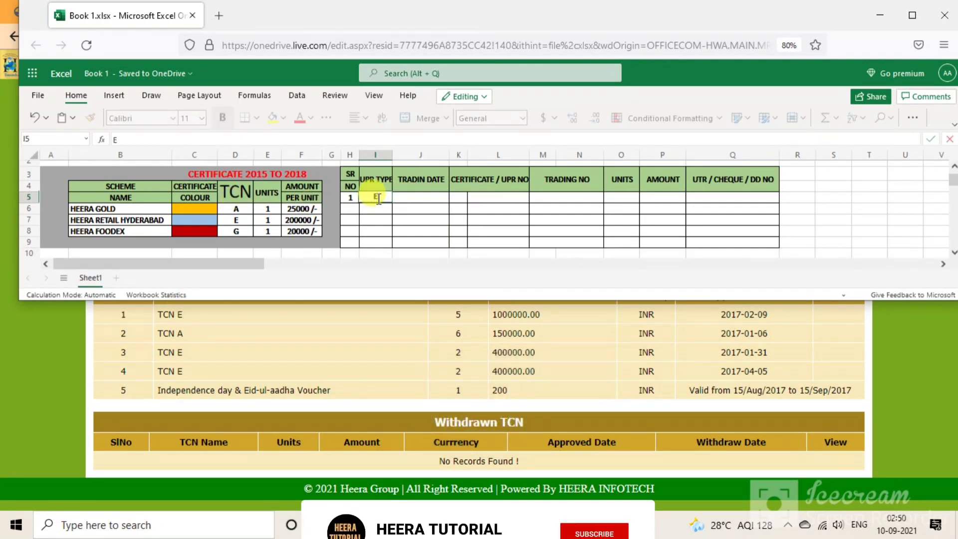
left_click(413, 201)
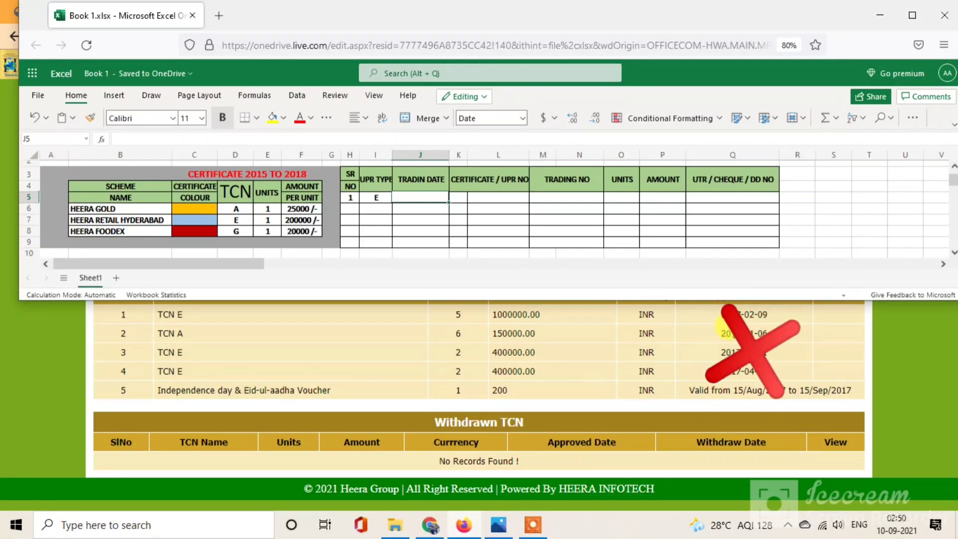
key("Tab")
Step: Enter 5 units in O5 and amount 1000000 in P5
left_click(509, 193)
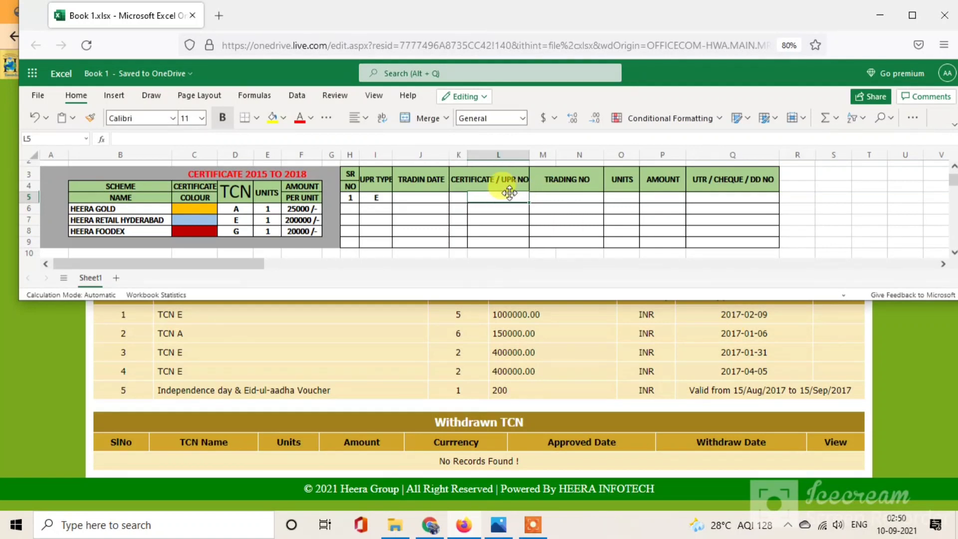
left_click(565, 196)
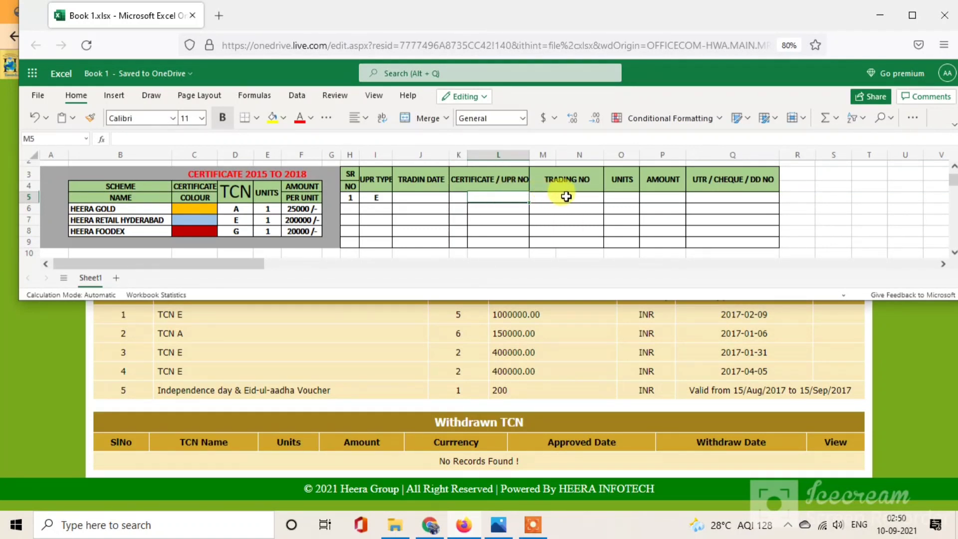
left_click(622, 198)
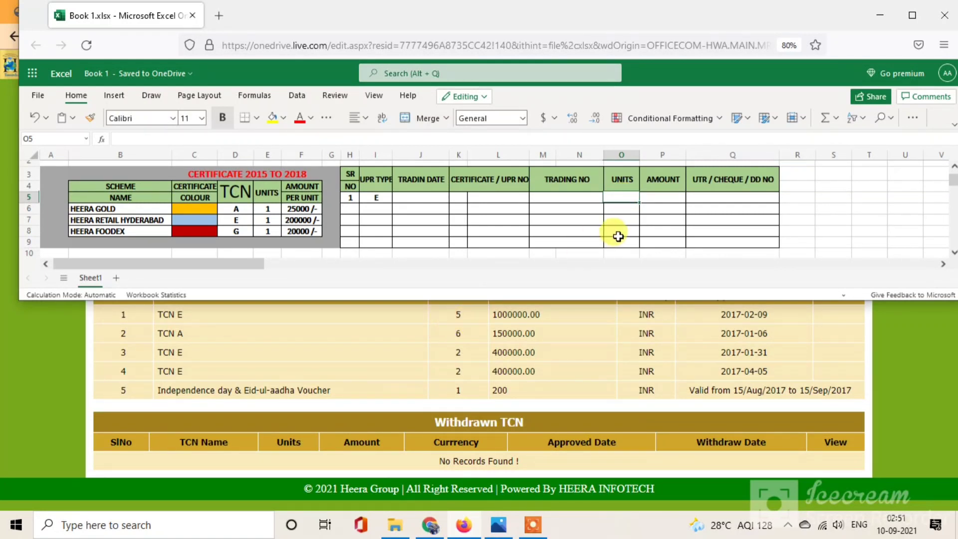
type("5")
key("Tab")
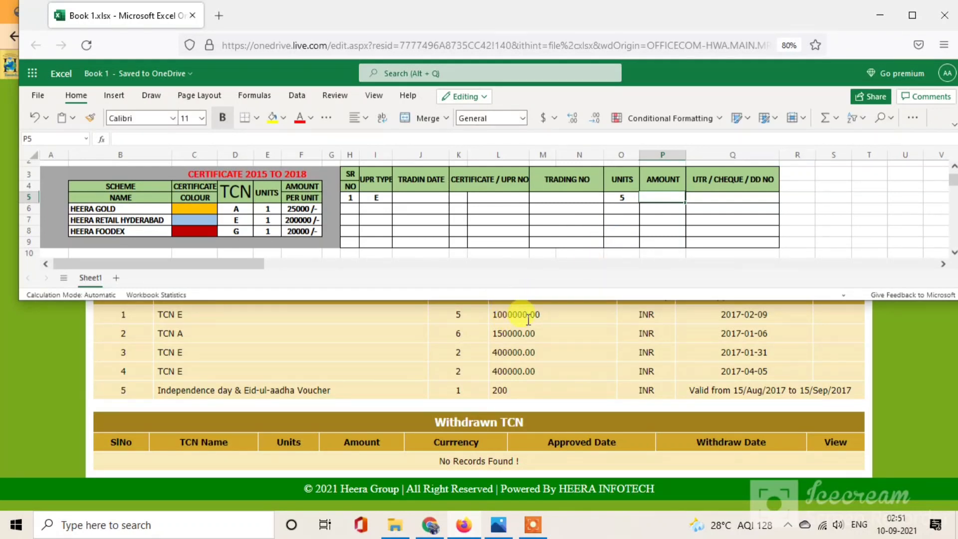
type("1000000")
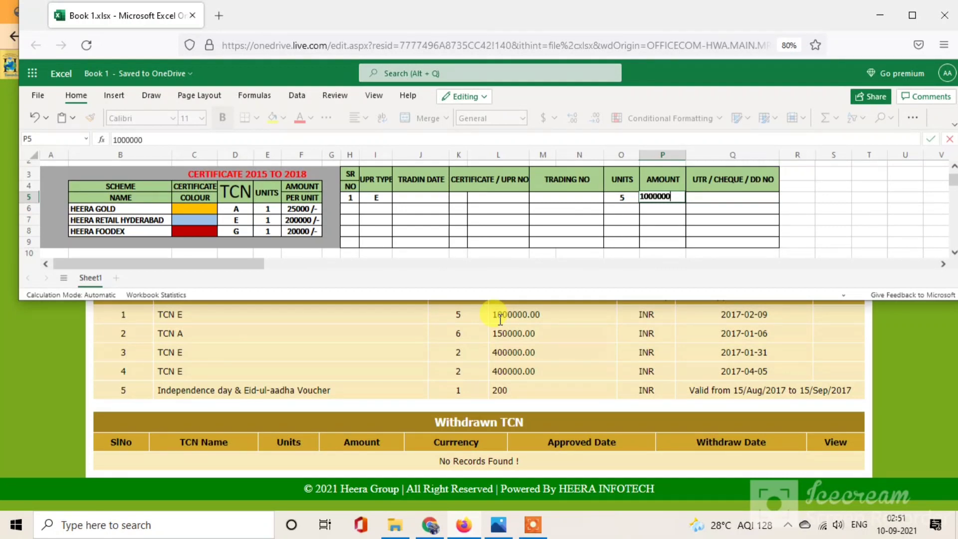
key("Tab")
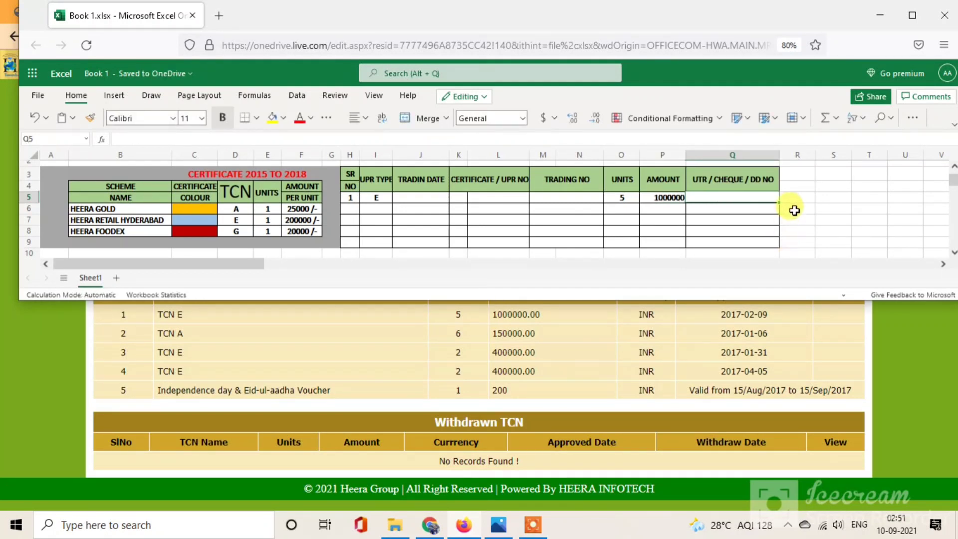
left_click(350, 207)
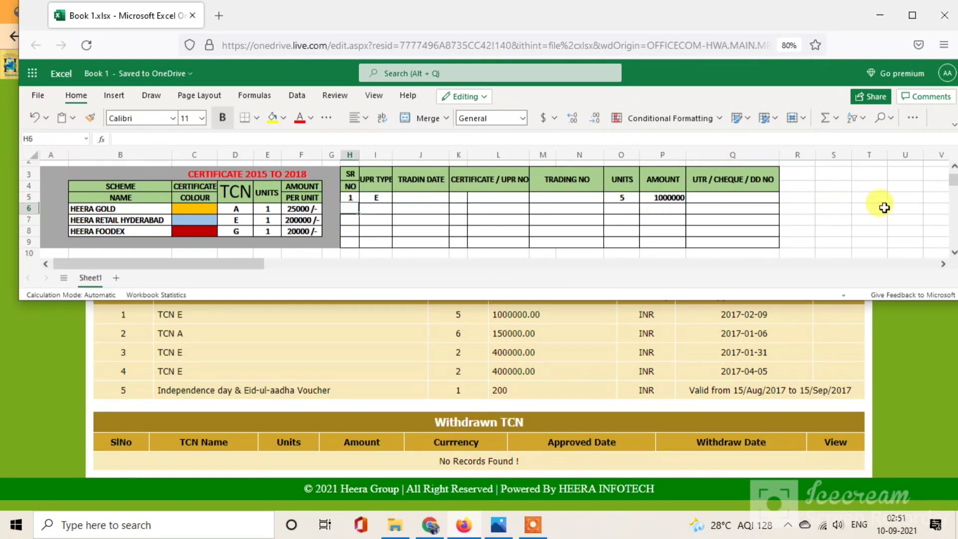
Step: Fill row 2 with SR NO 2, type A, 6 units and amount 150000
scroll(952, 187, "up", 2)
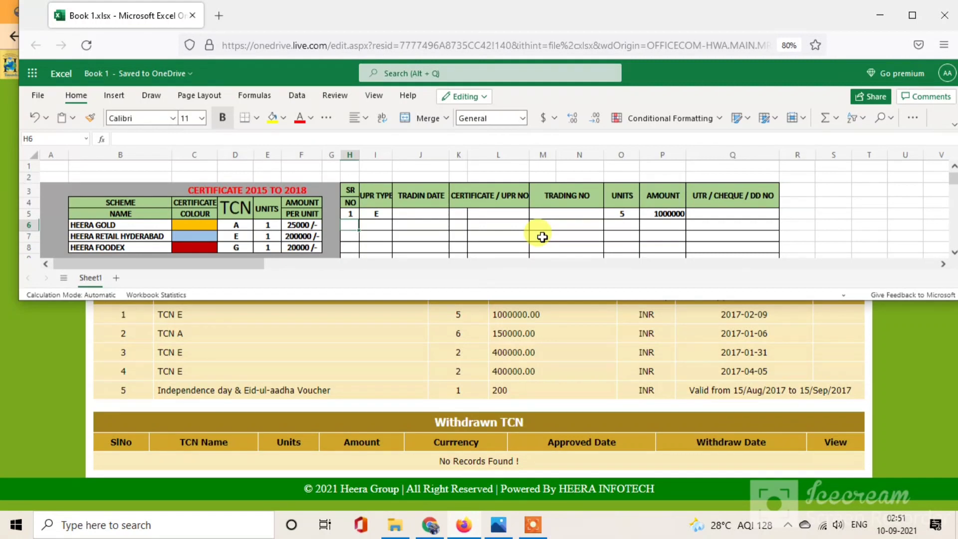
type("2")
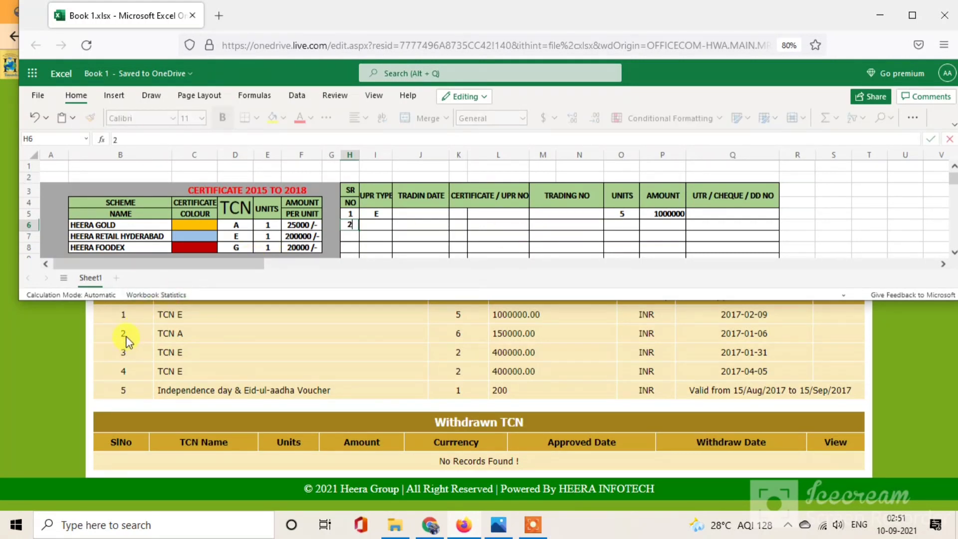
key("Tab")
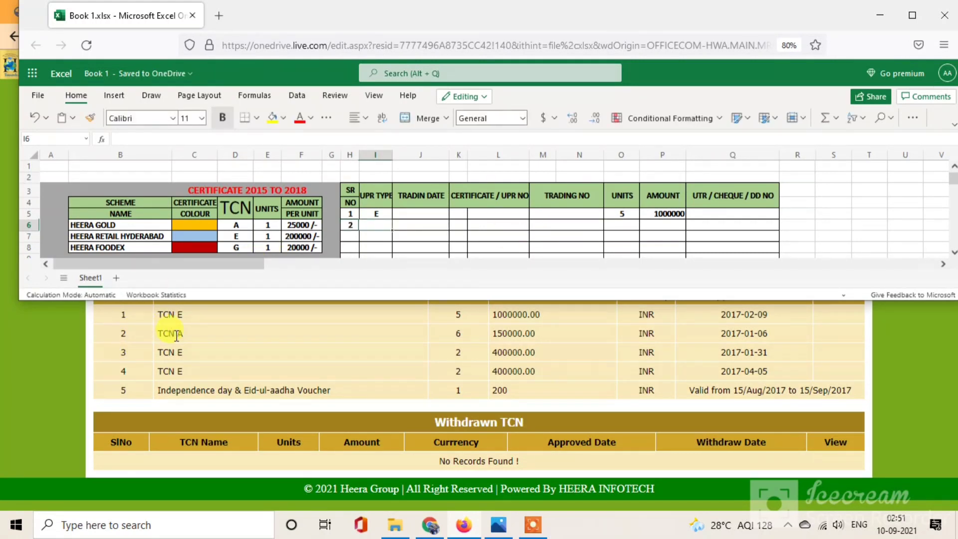
type("A")
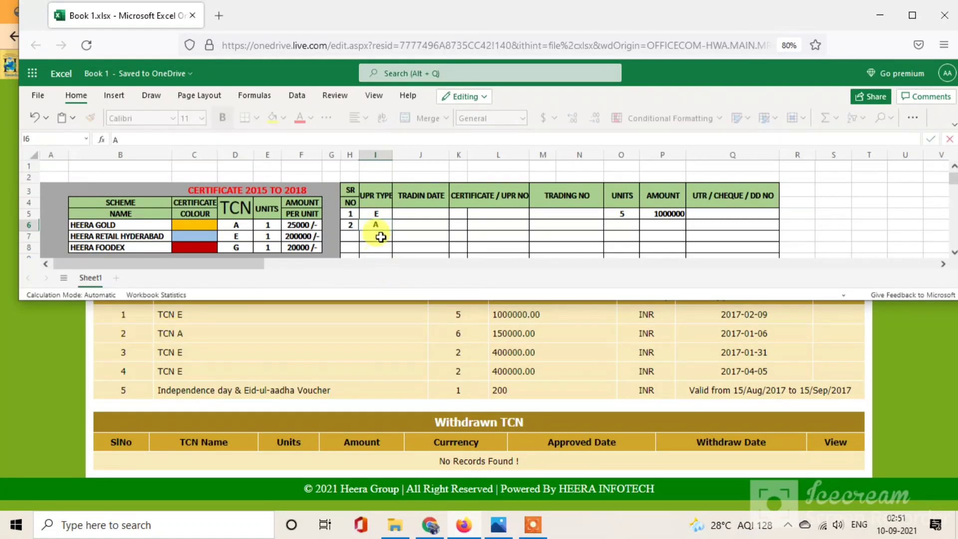
key("Tab")
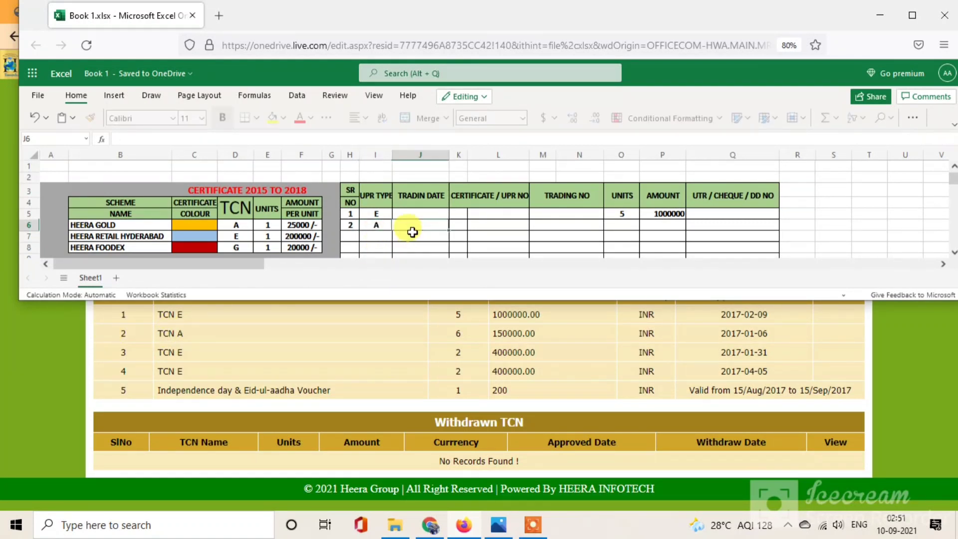
key("Tab")
key("Tab")
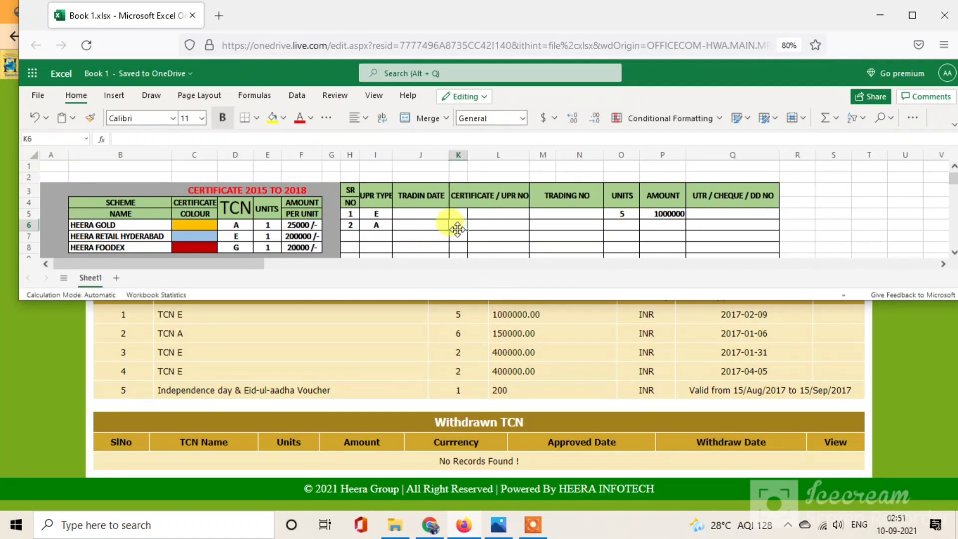
key("Tab")
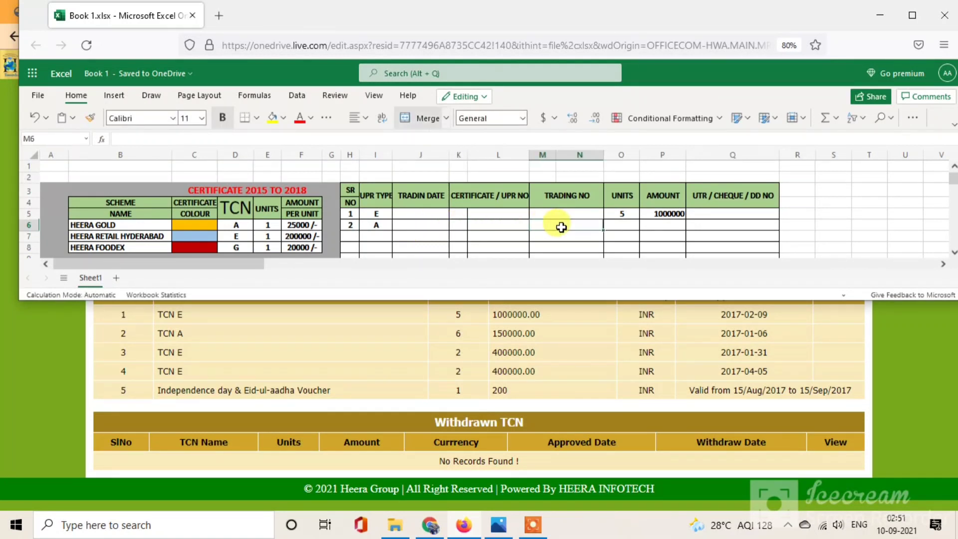
key("Tab")
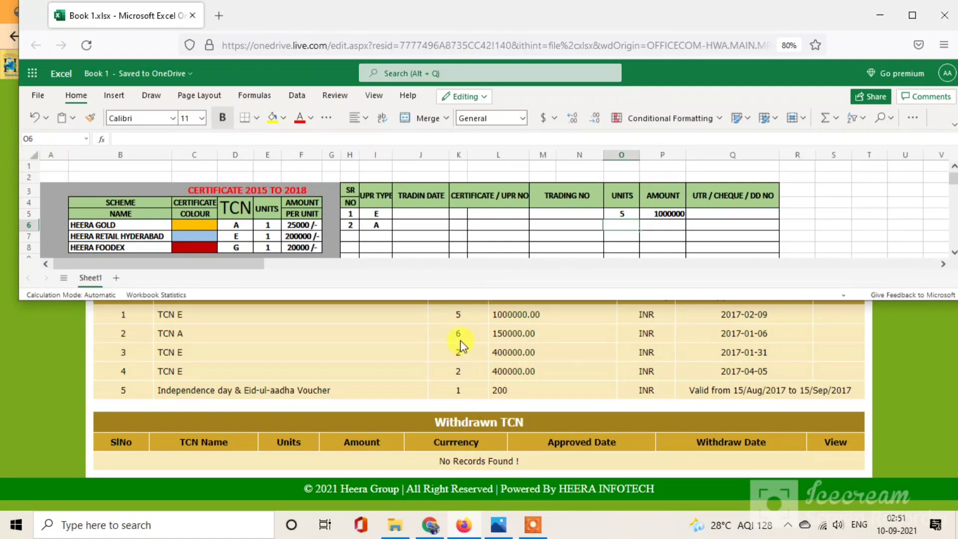
type("6")
key("Tab")
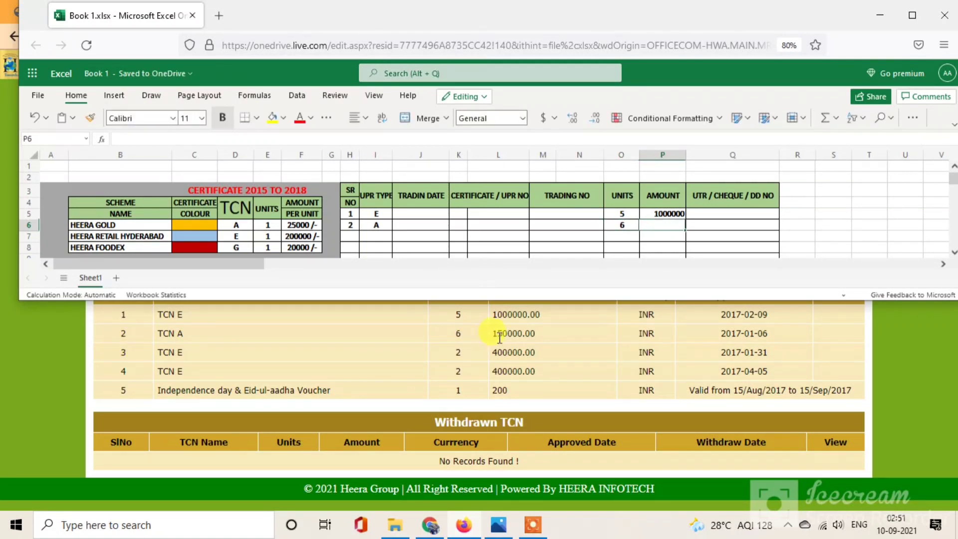
type("150000")
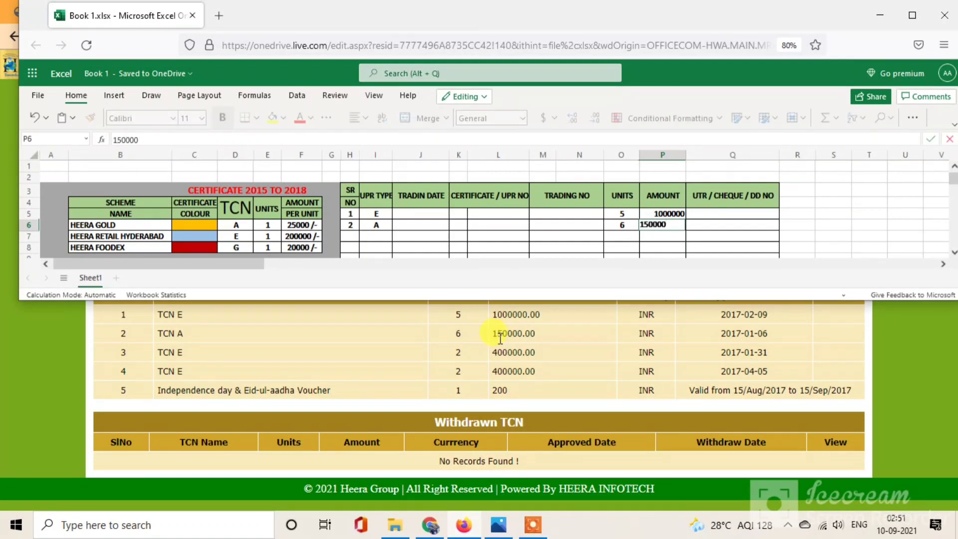
key("Tab")
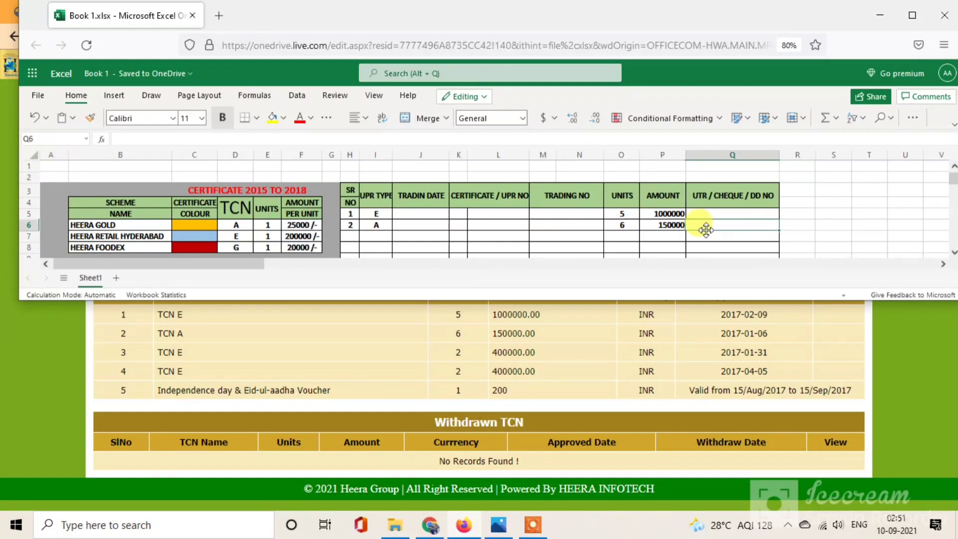
Step: Fill row 3 with SR NO 3, type E, 2 units and amount 400000
left_click(355, 237)
type("3")
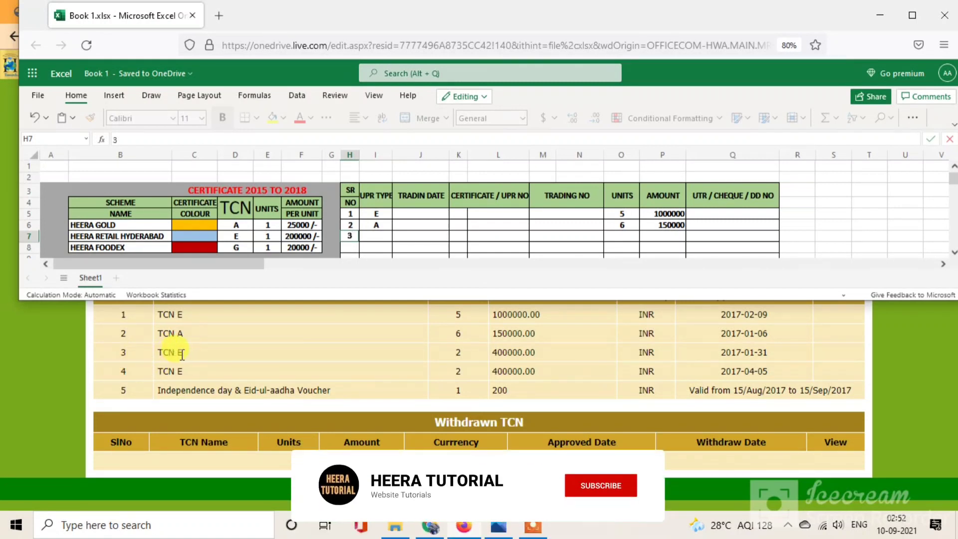
key("Tab")
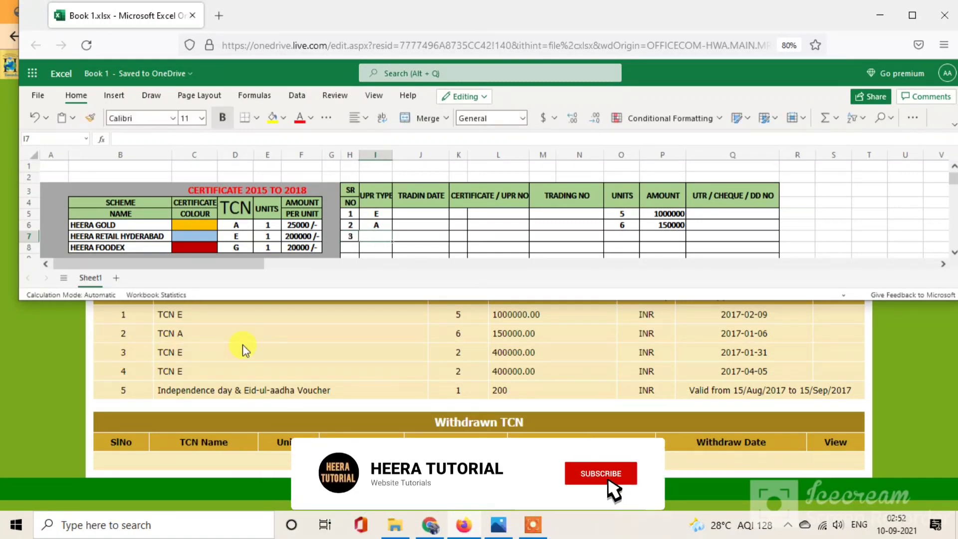
type("E")
key("Tab")
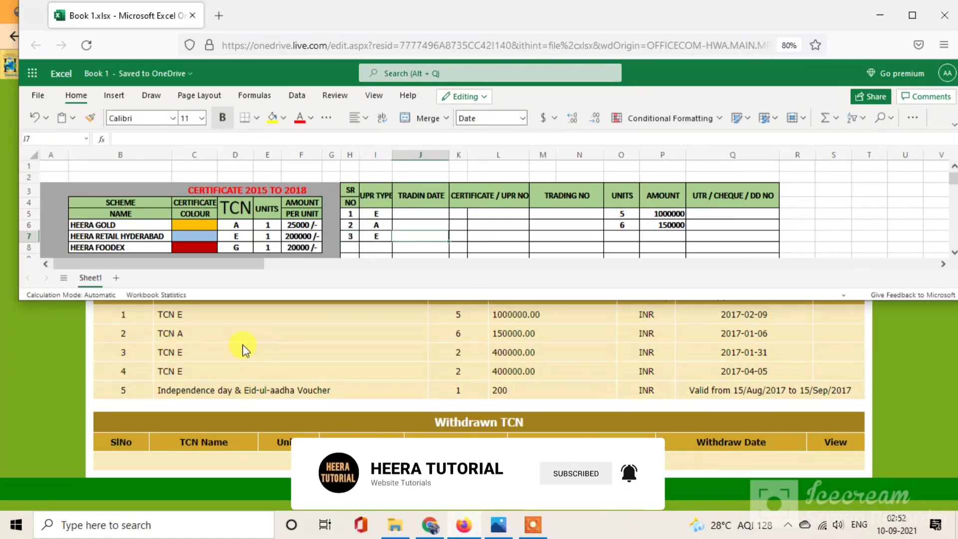
key("Tab")
key("Tab")
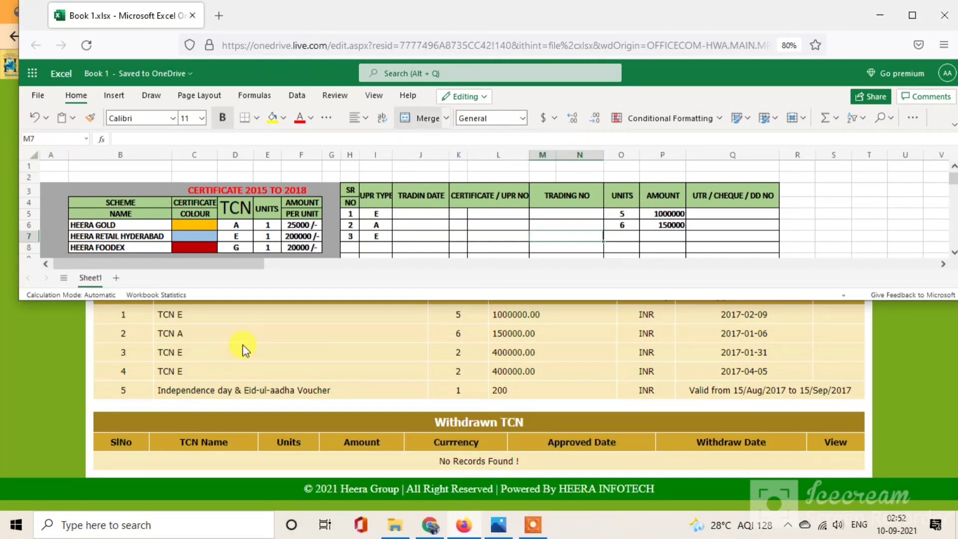
key("Tab")
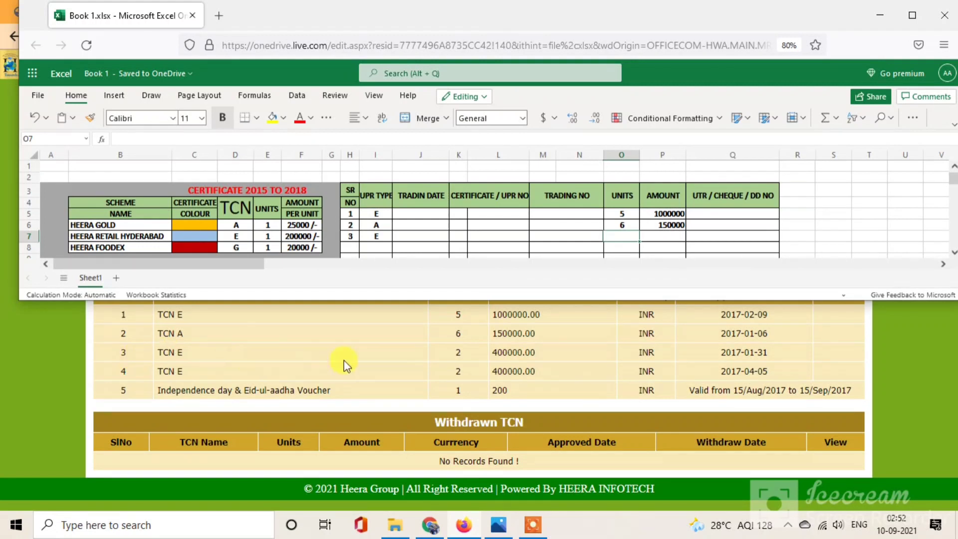
type("2")
key("Tab")
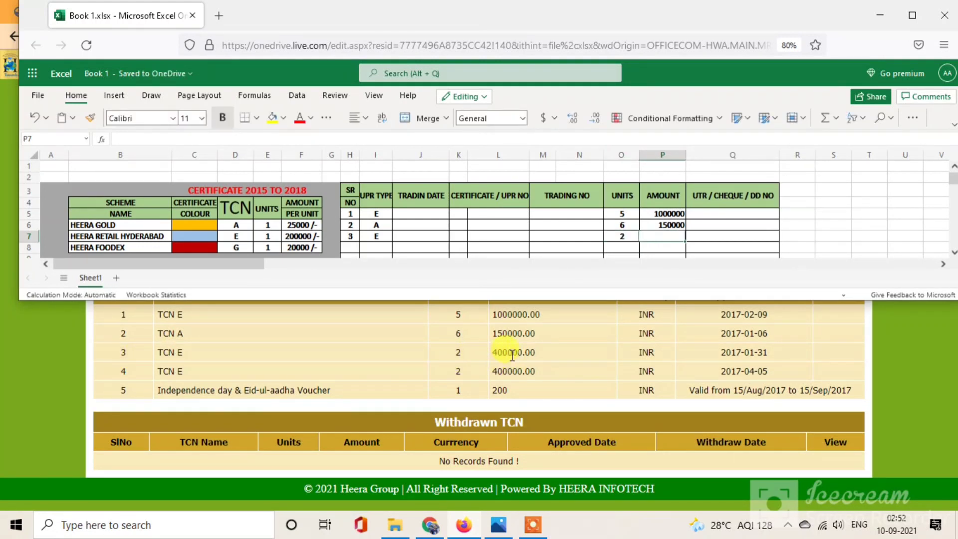
type("400000")
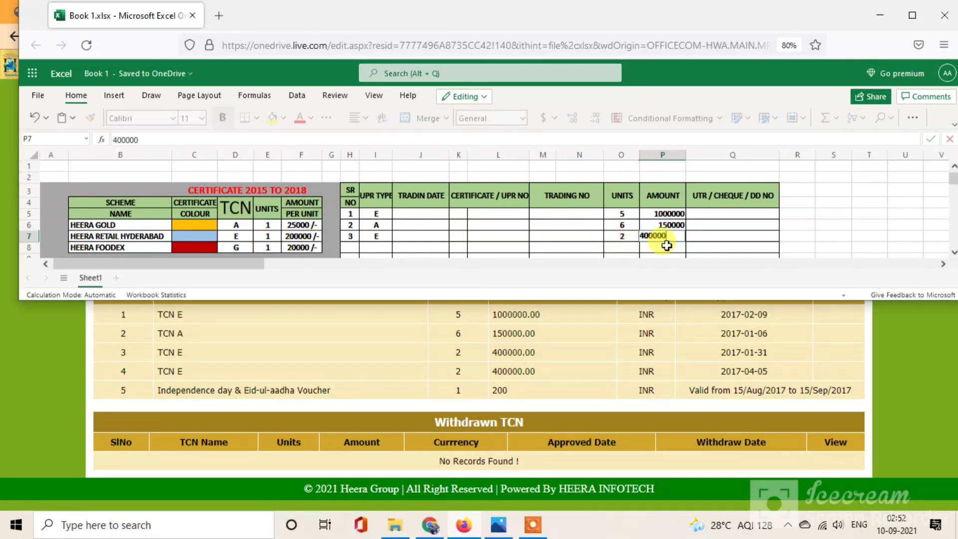
key("Tab")
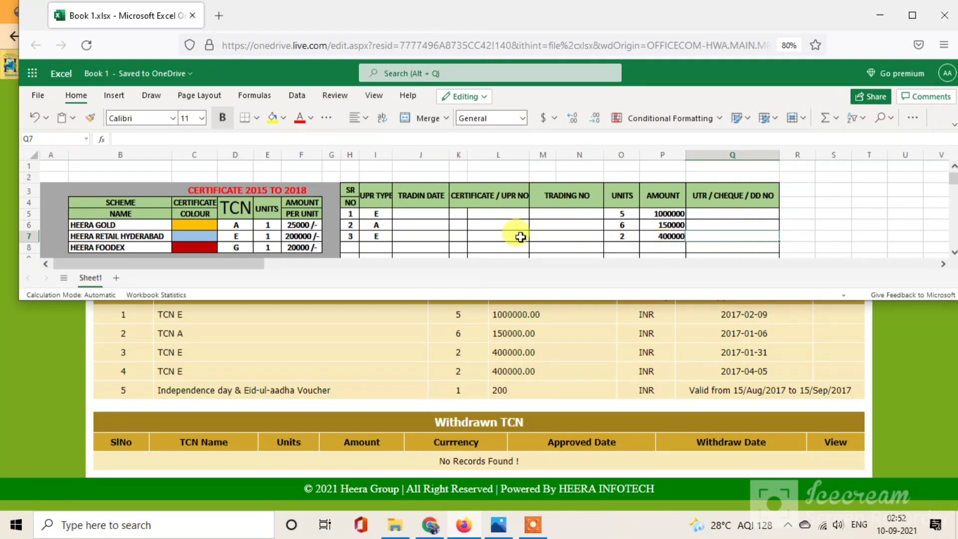
Step: Fill row 4 with SR NO 4, type E, 2 units and amount 400000
left_click(350, 247)
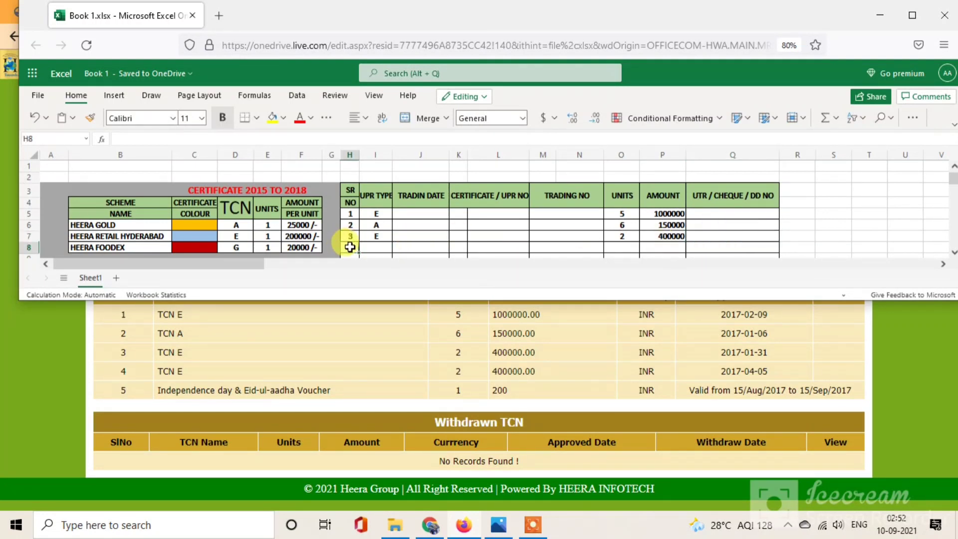
type("4")
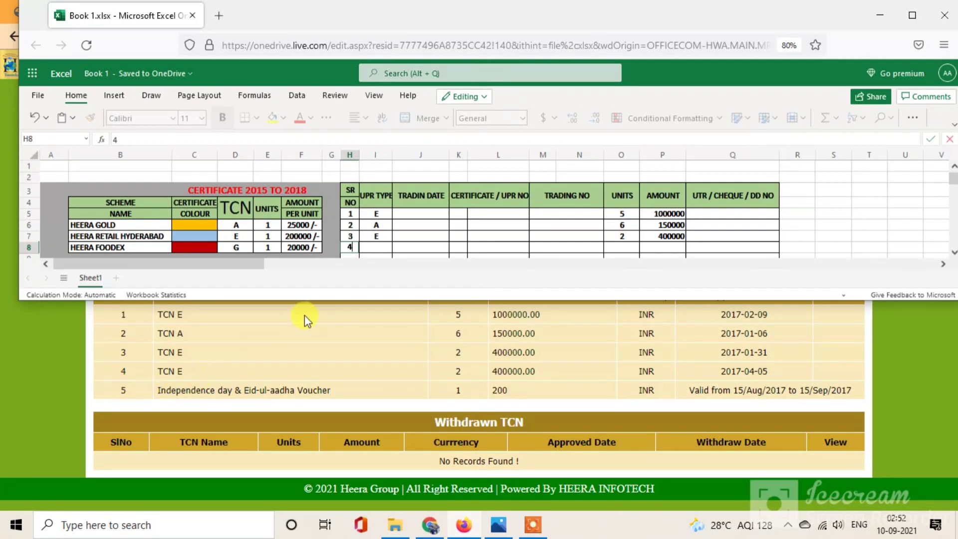
key("Tab")
type("E")
key("Tab")
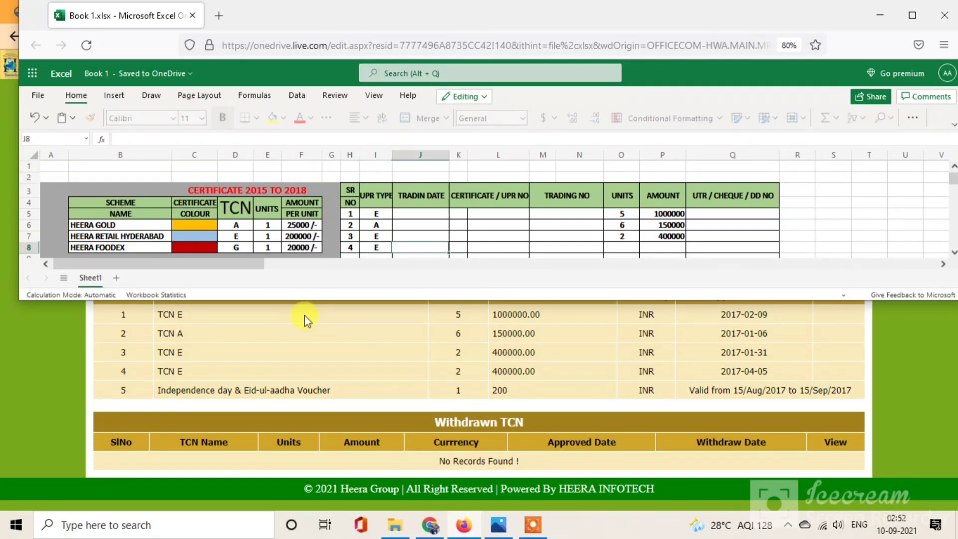
key("Tab")
key("Tab")
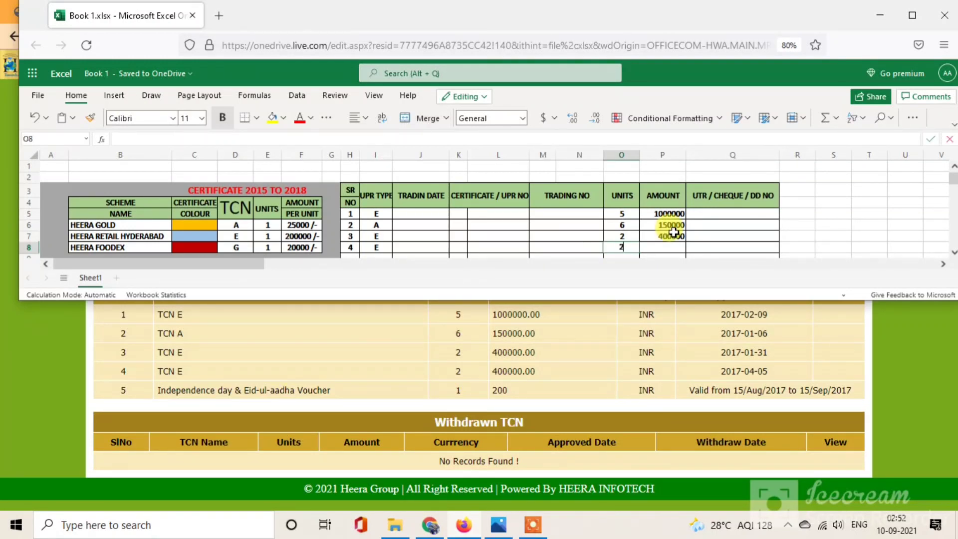
key("Tab")
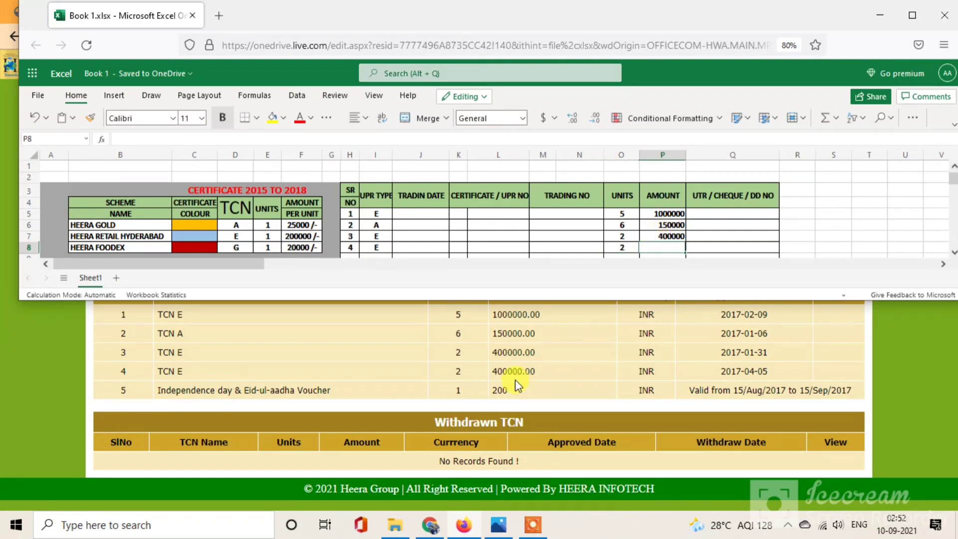
type("4")
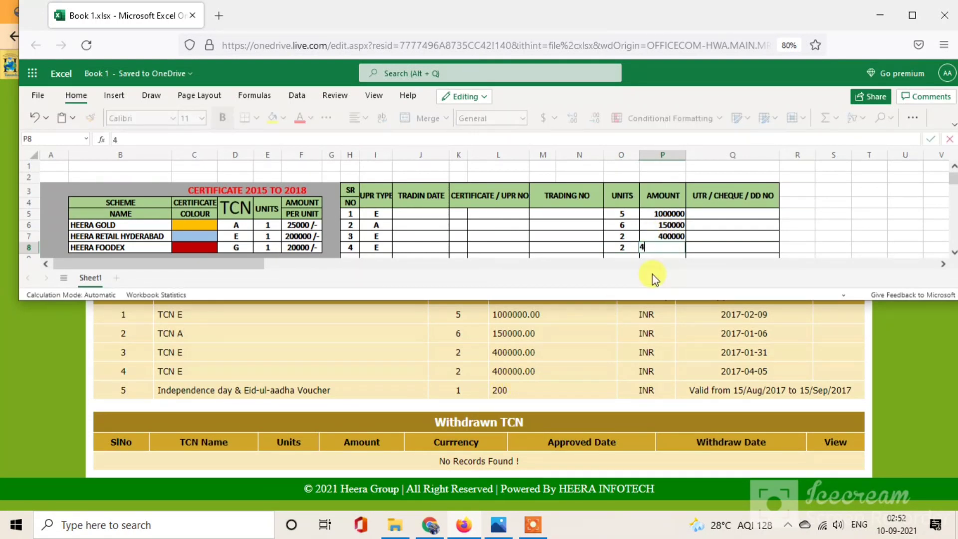
type("00000")
key("Tab")
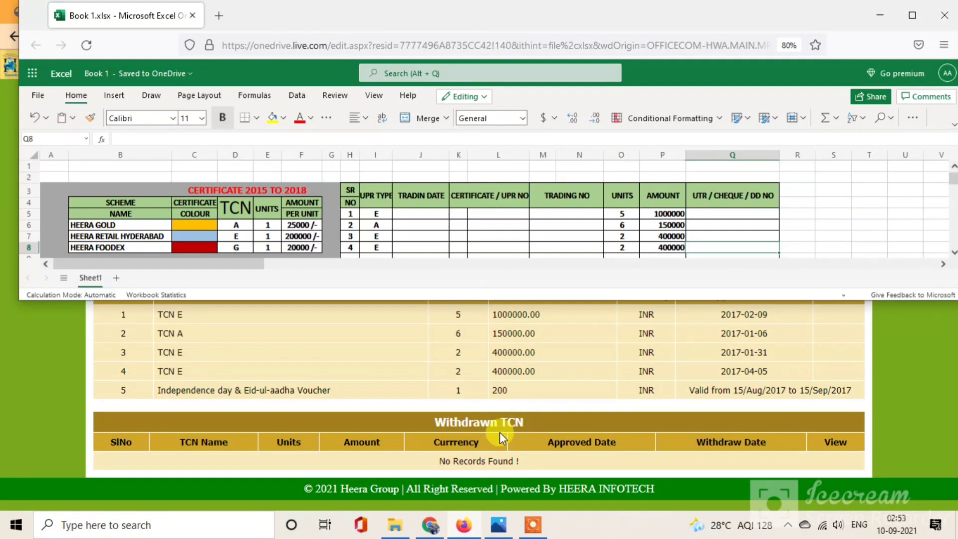
Step: Check the ERP profile's Benefit Account Details list of four TCNs, then return to Excel
left_click(464, 525)
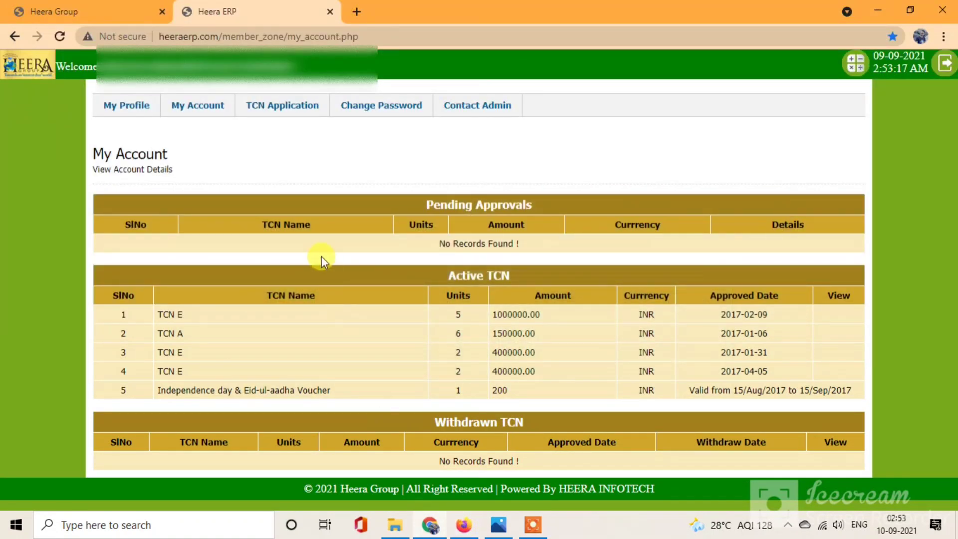
left_click(138, 107)
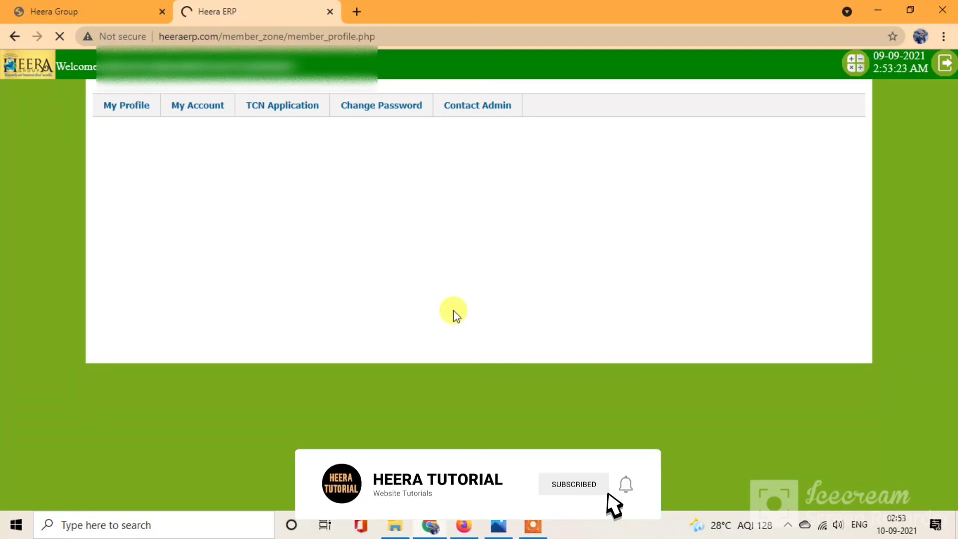
scroll(451, 310, "down", 6)
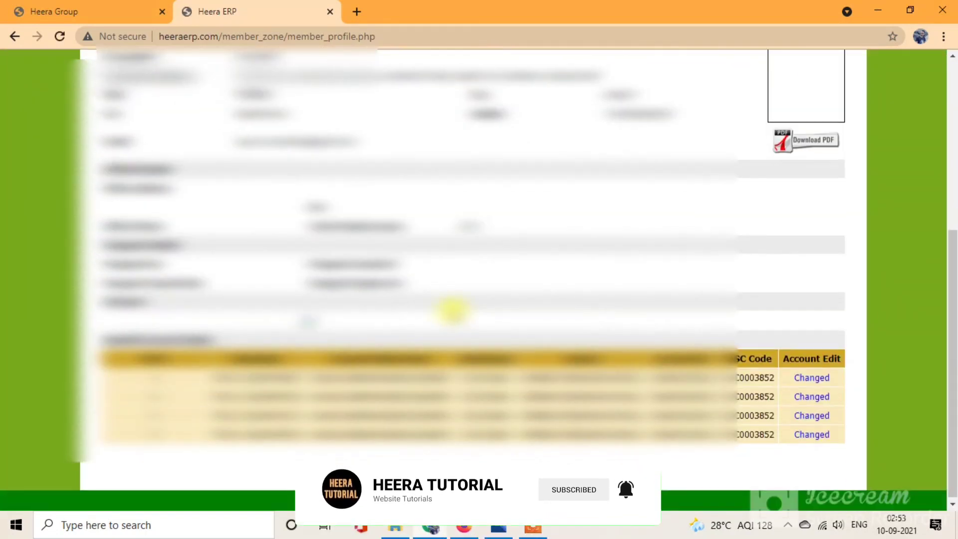
left_click(465, 530)
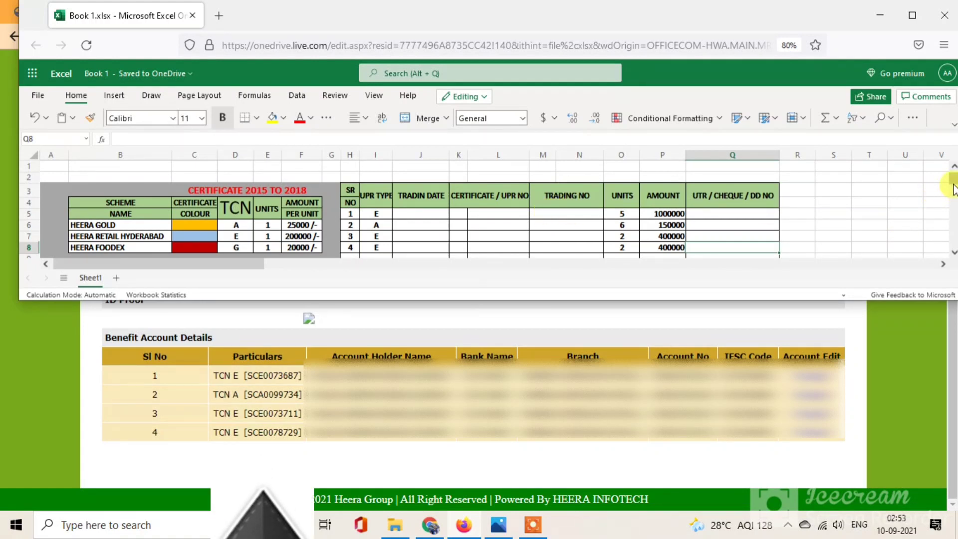
Step: Copy the first certificate number from the ERP Particulars column into TRADING NO cell M5
scroll(954, 189, "down", 1)
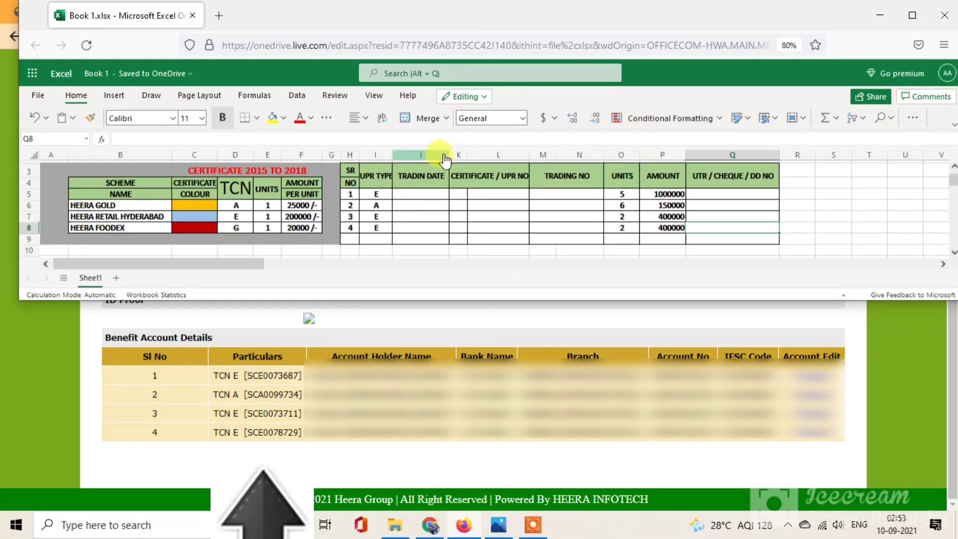
double_click(568, 193)
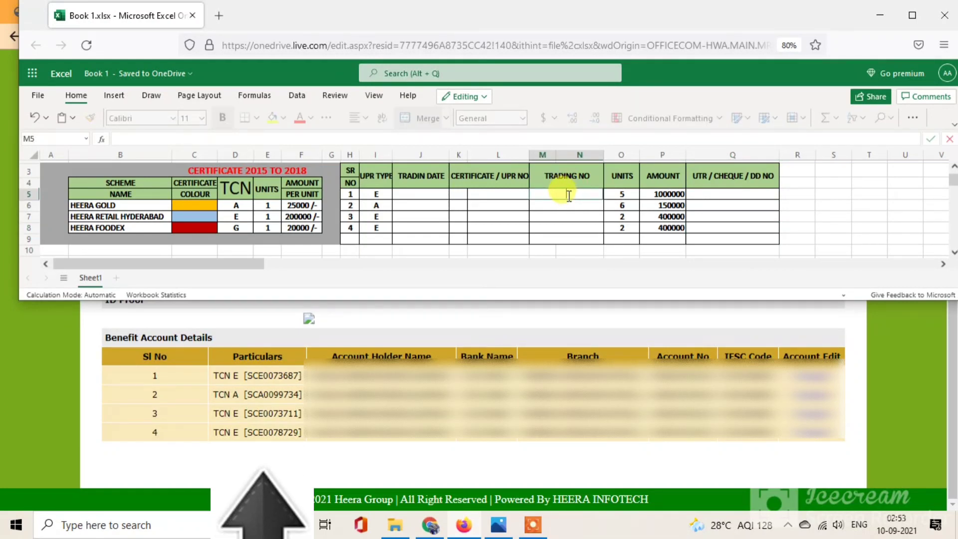
left_click(299, 375)
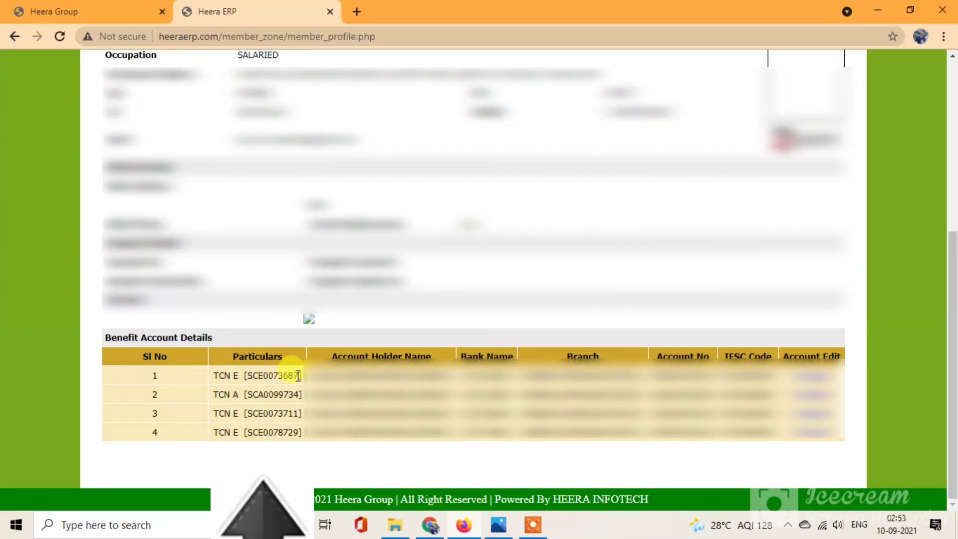
left_click_drag(299, 375, 247, 377)
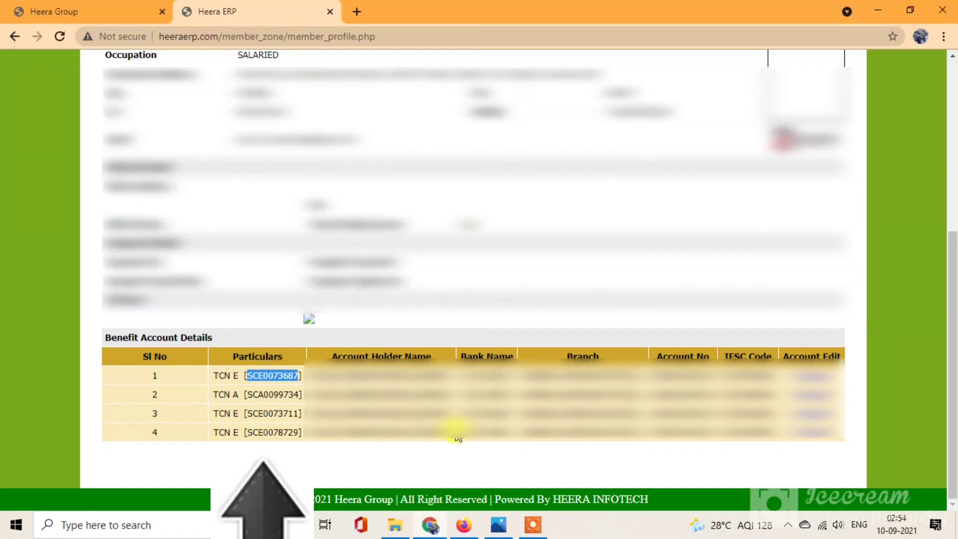
left_click(463, 524)
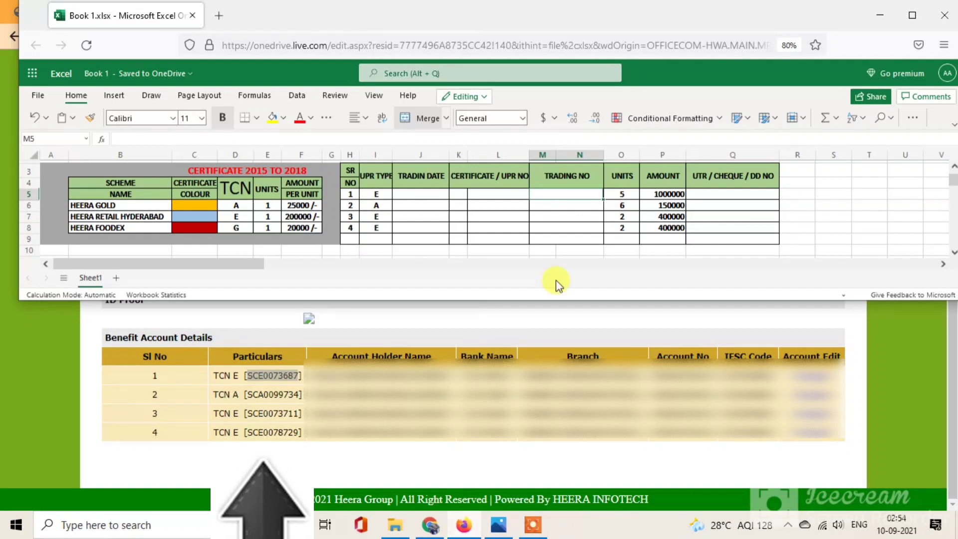
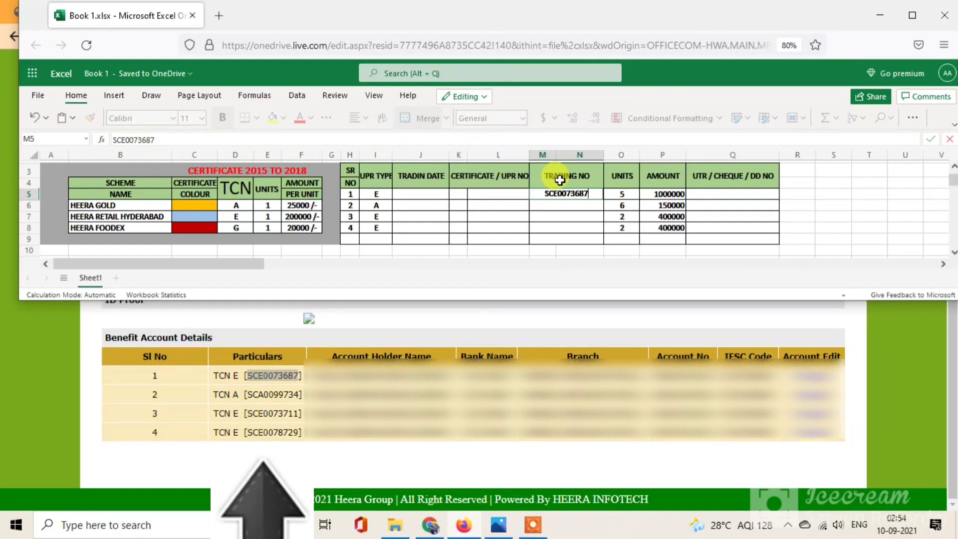
key("Return")
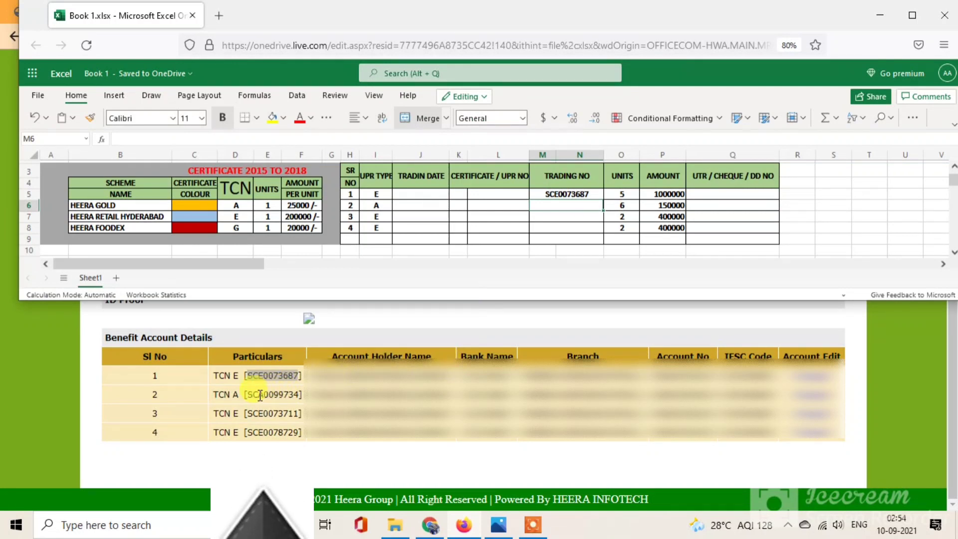
Step: Enter the remaining three certificate numbers into TRADING NO cells M6–M8
left_click_drag(299, 395, 245, 394)
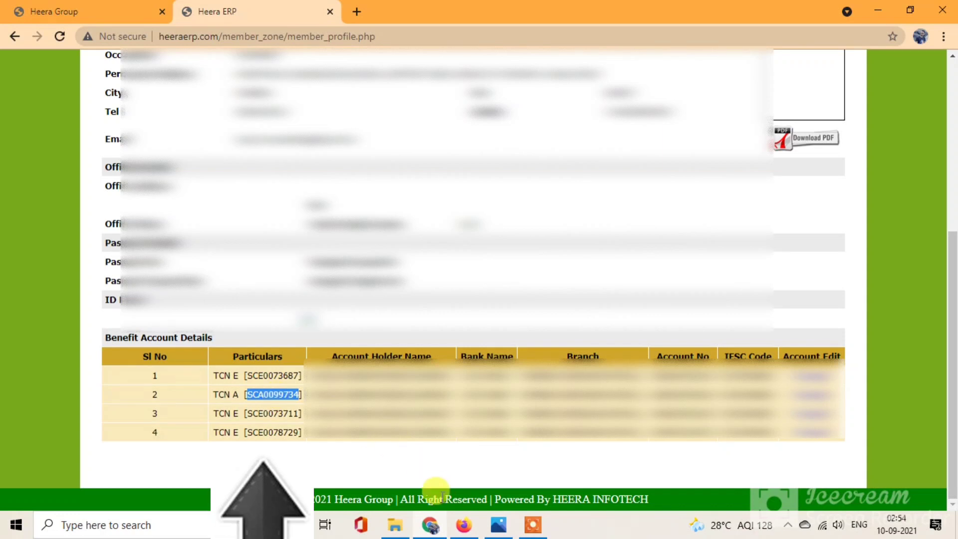
left_click(464, 525)
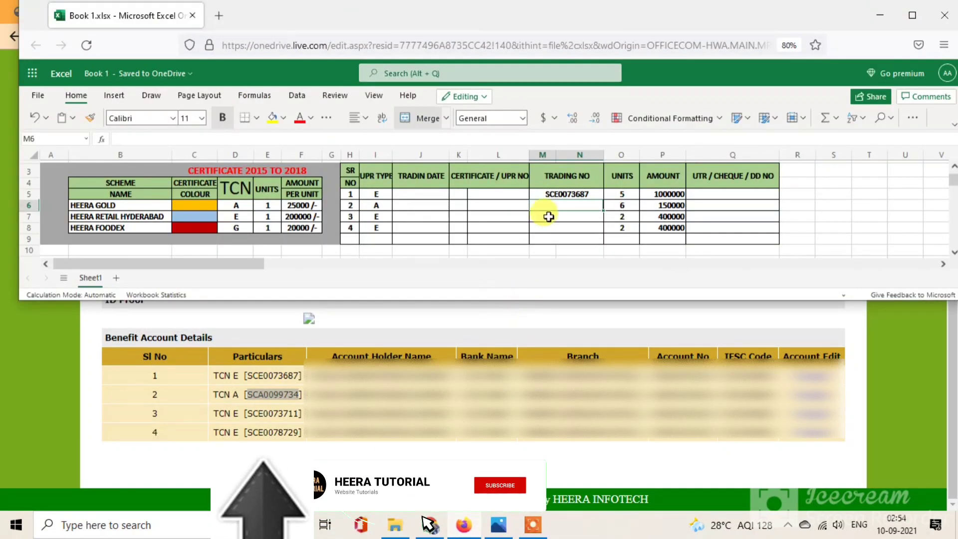
left_click(569, 205)
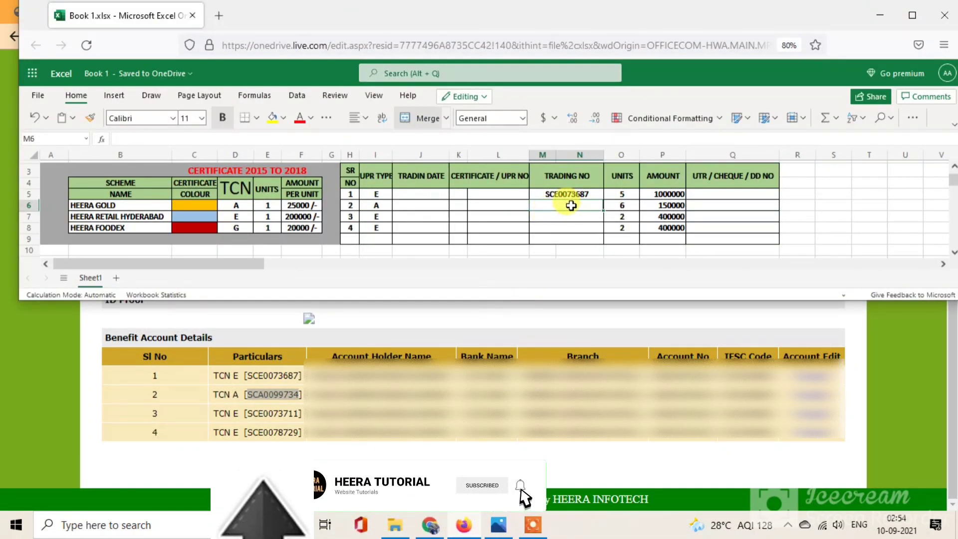
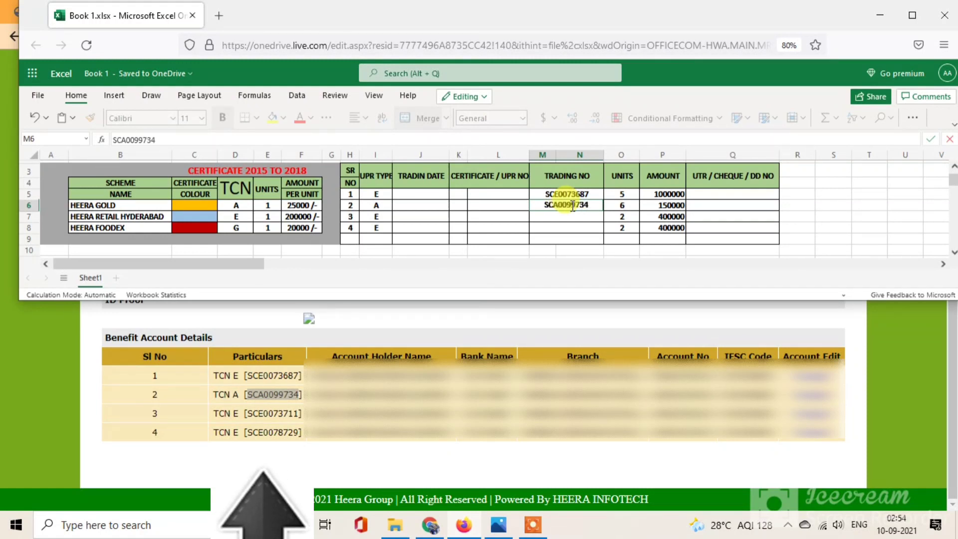
key("Return")
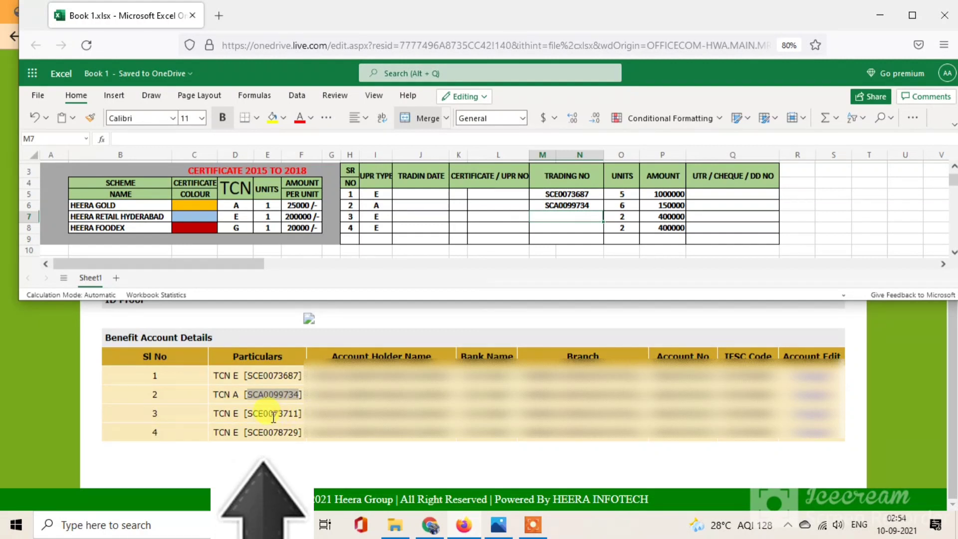
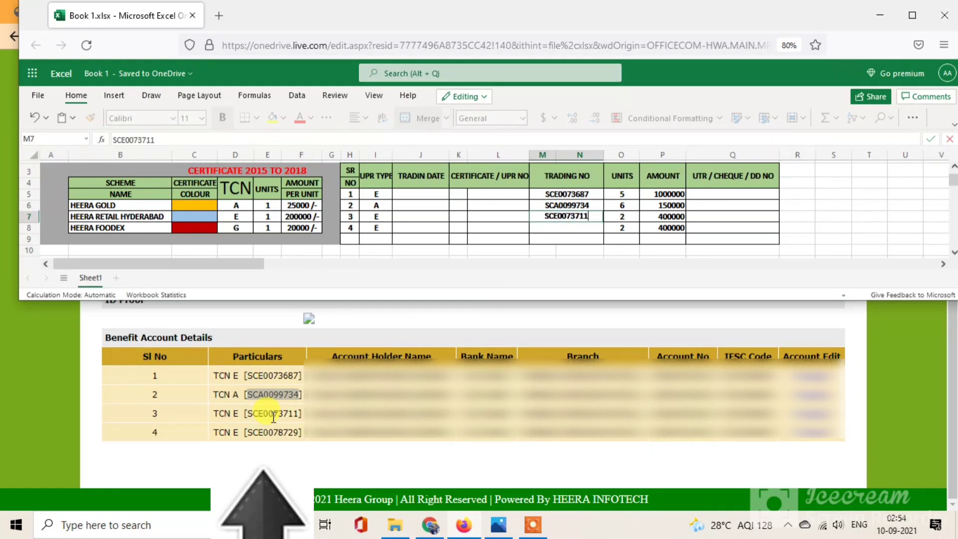
key("Return")
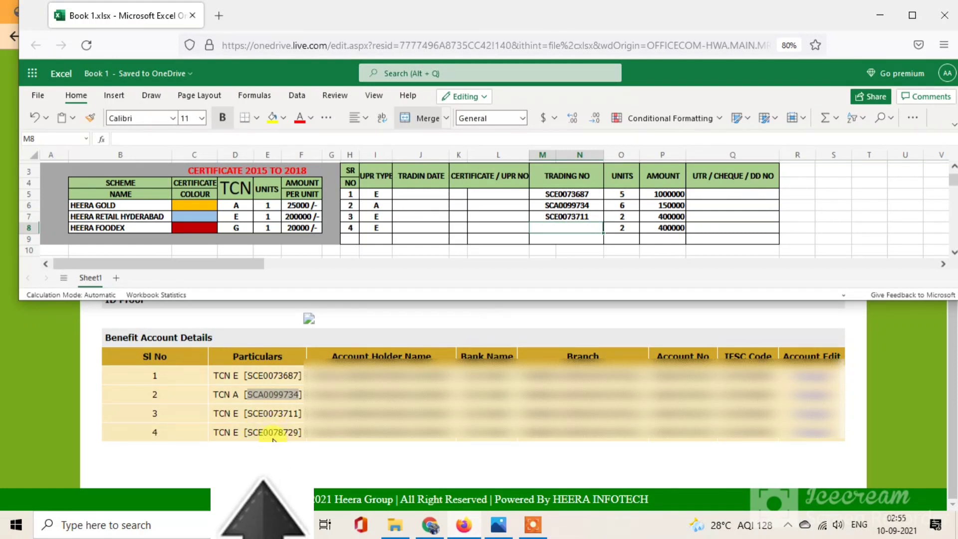
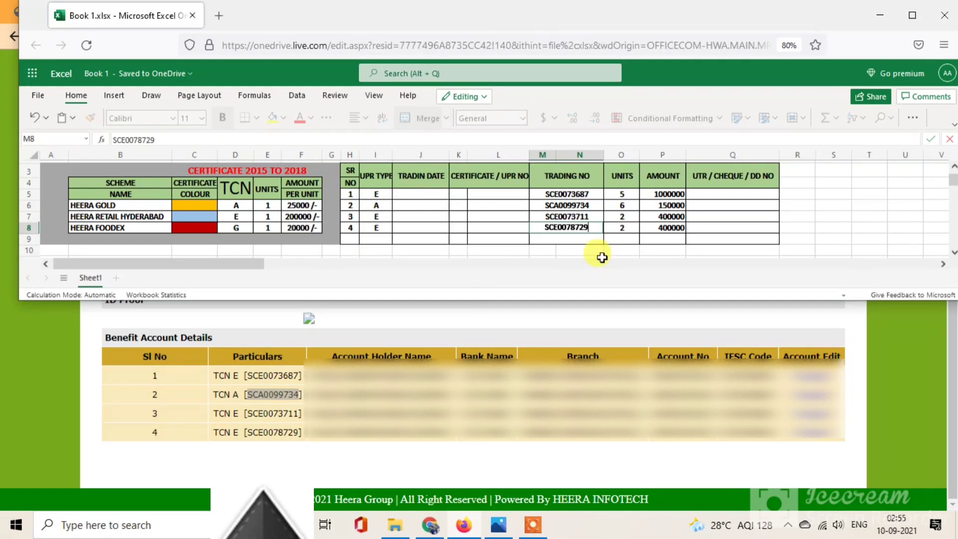
Step: Open the 2CHEK 4LAC.jpg bank statement in Photos and advance to 10 LAC.jpg
left_click(466, 527)
left_click(433, 529)
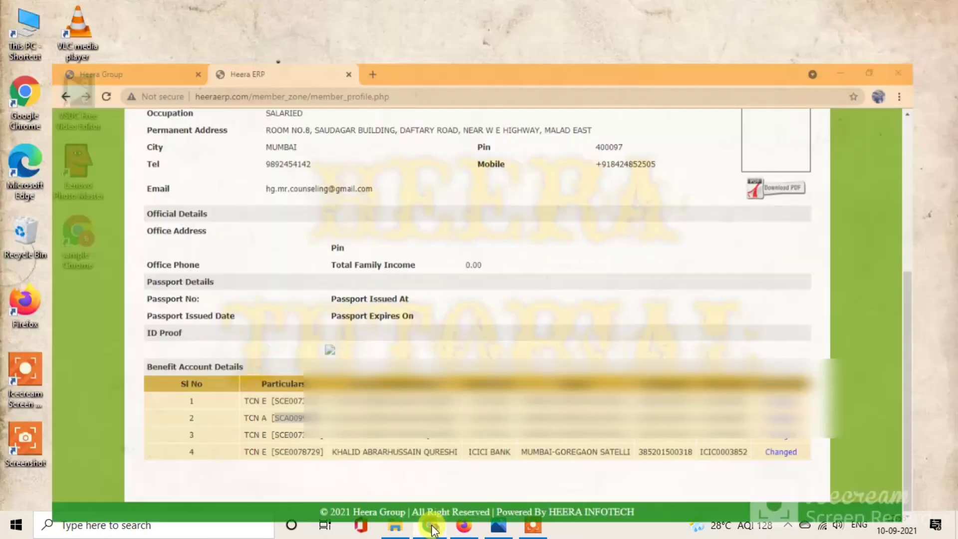
left_click(460, 528)
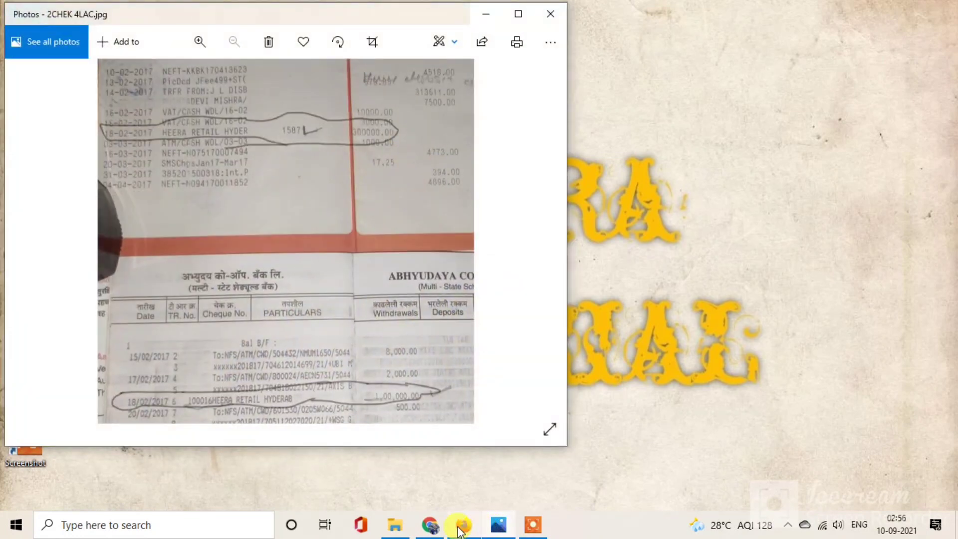
left_click(460, 528)
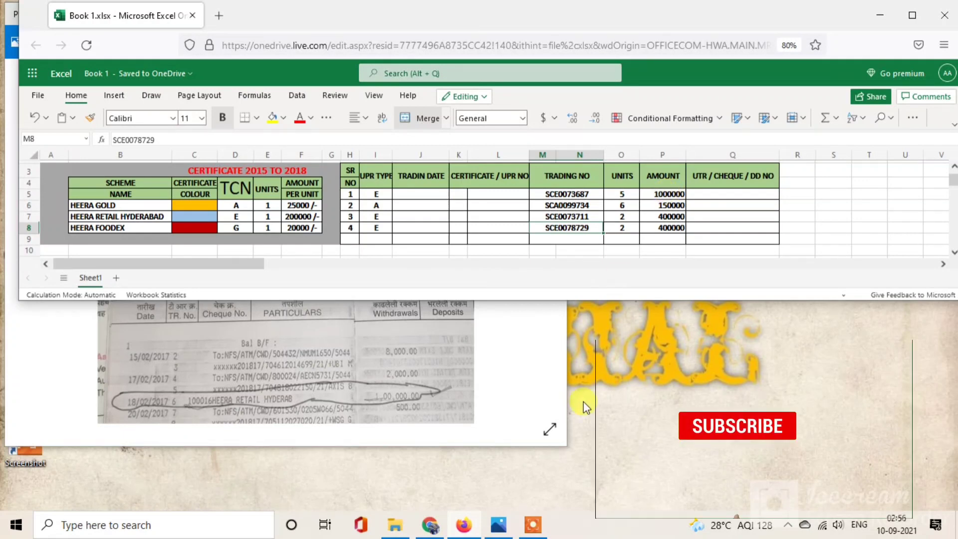
left_click(358, 371)
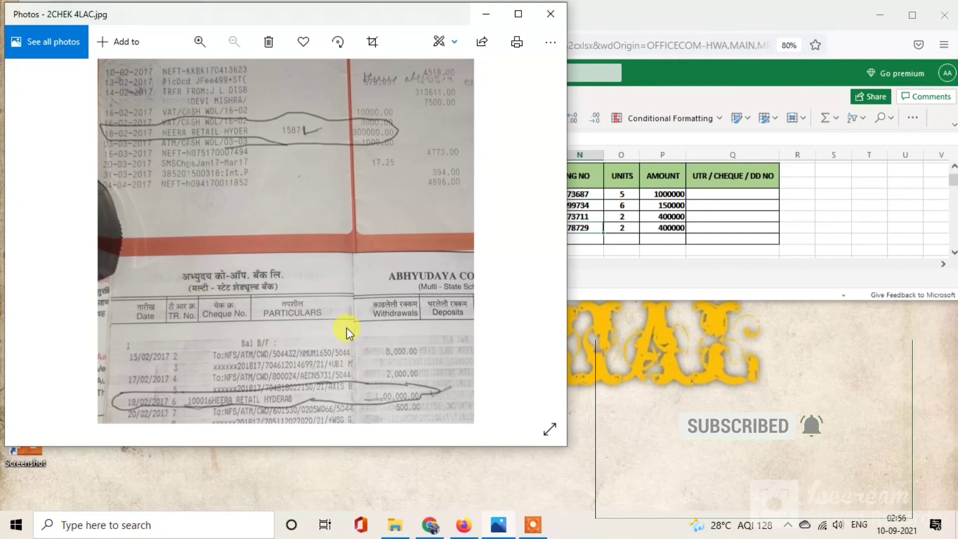
key("Right")
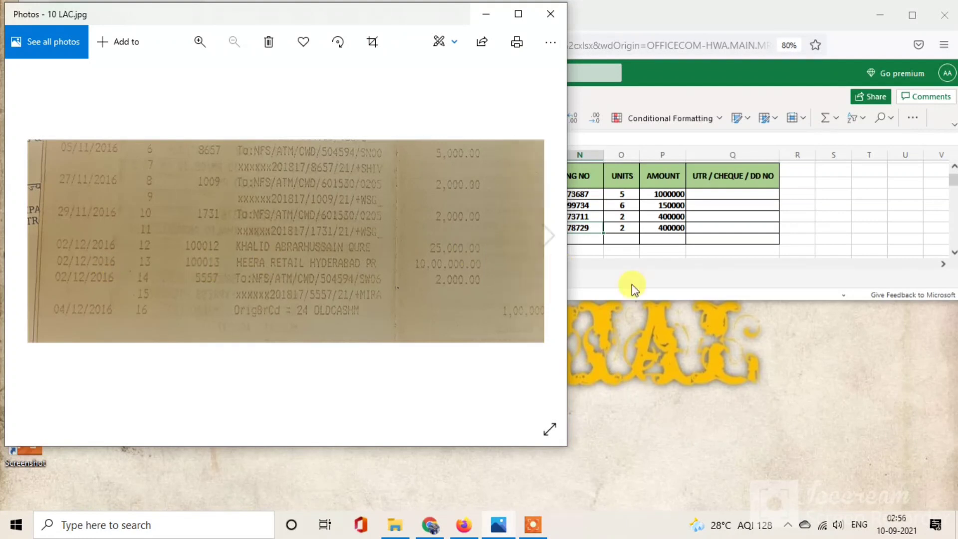
Step: Enter trading date 2/12/2016 in J5 for the first certificate
mouse_move(464, 533)
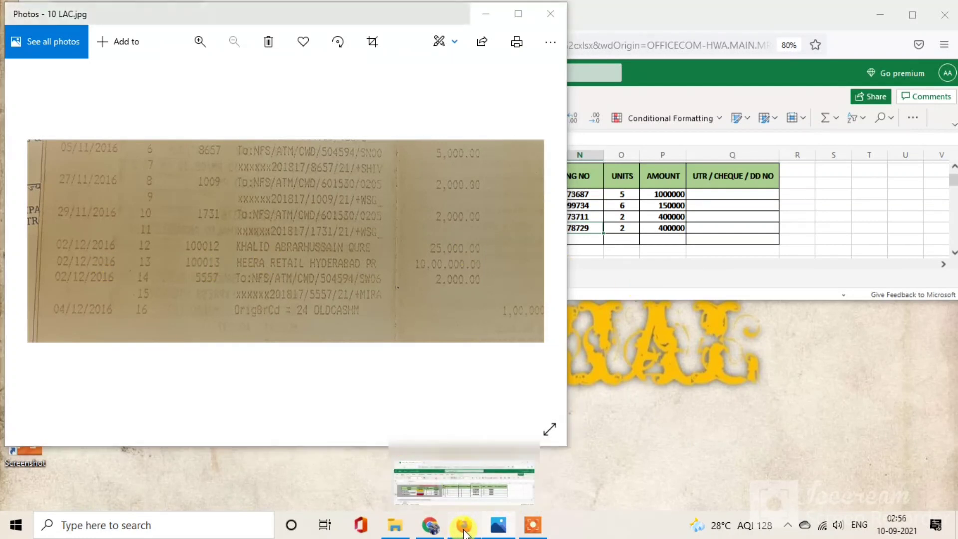
left_click(464, 532)
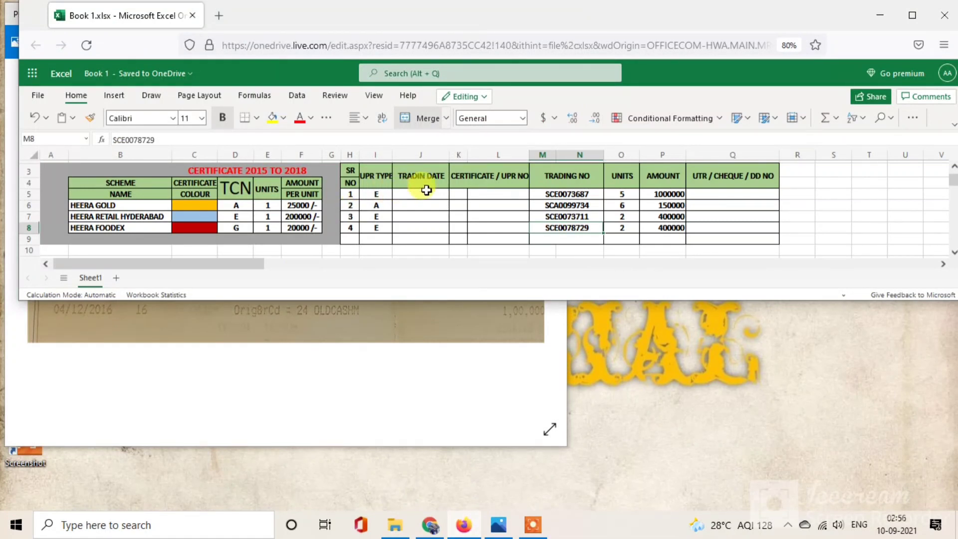
left_click(410, 195)
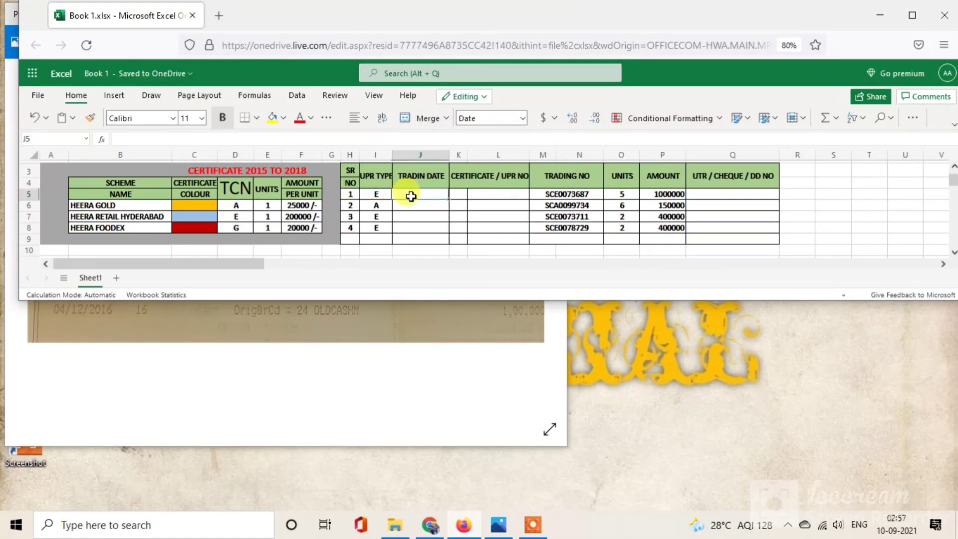
type("12/2016")
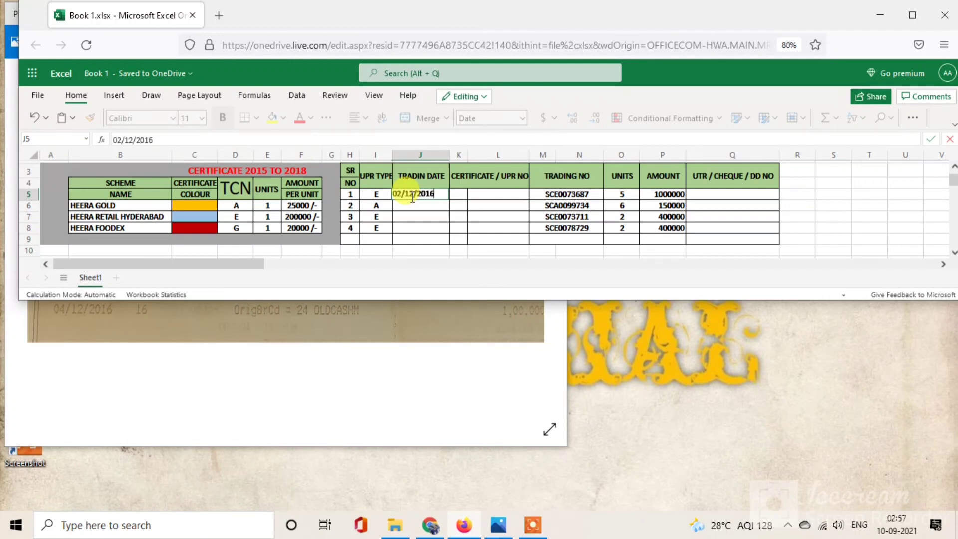
key("Tab")
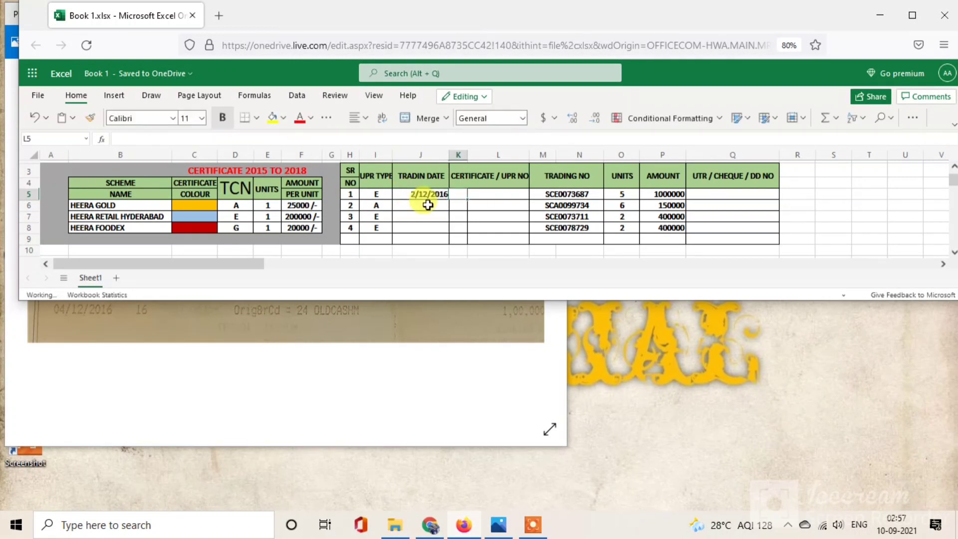
key("Tab")
key("Tab")
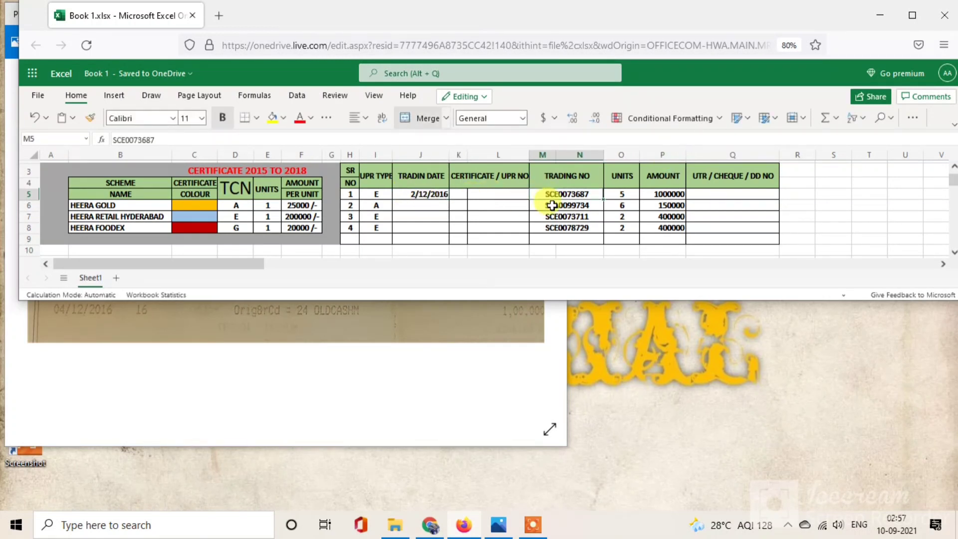
Step: Check the 10 LAC statement photo and enter cheque number 100013 in Q5
left_click(709, 195)
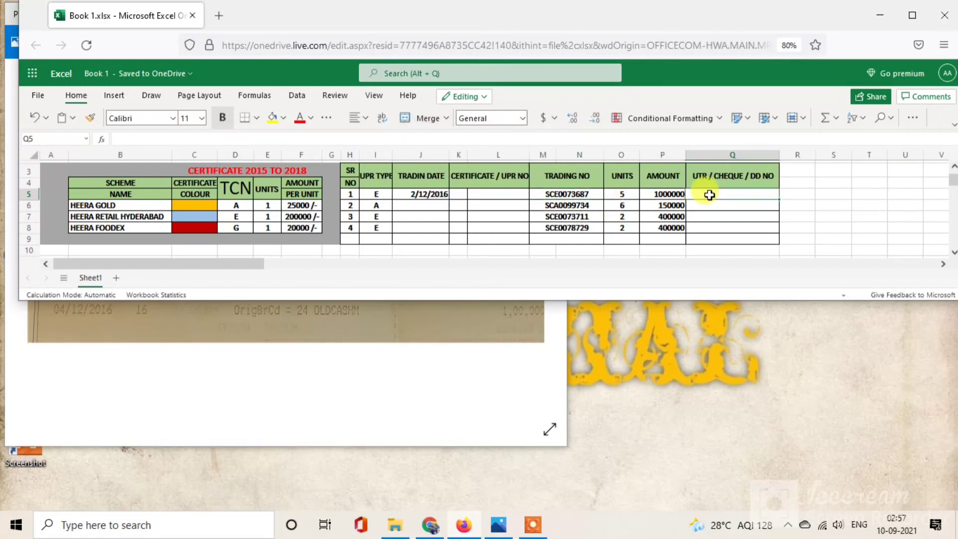
left_click(445, 306)
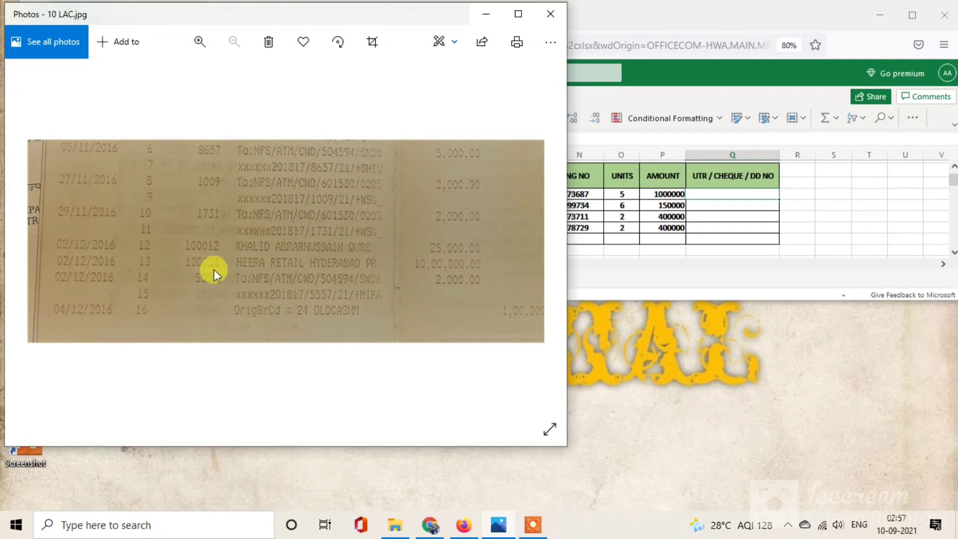
left_click(703, 195)
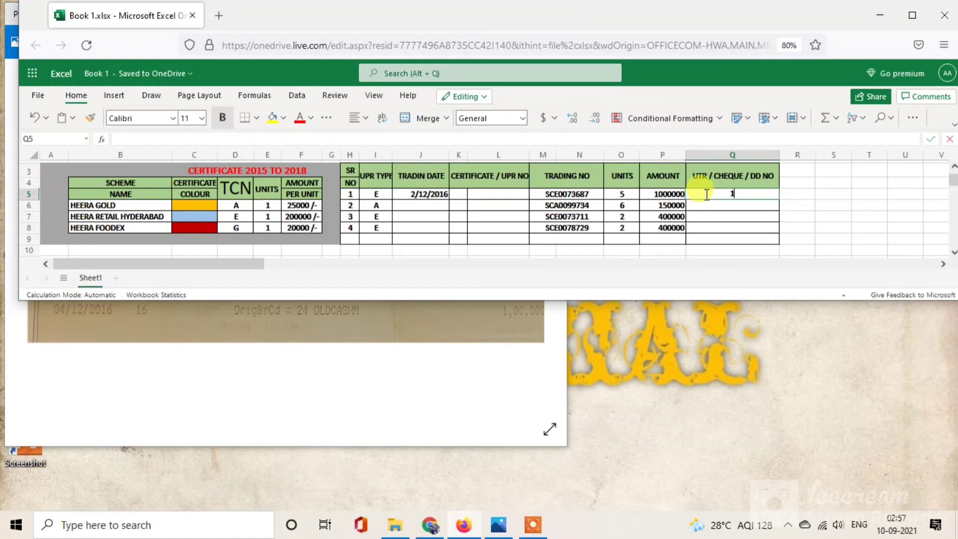
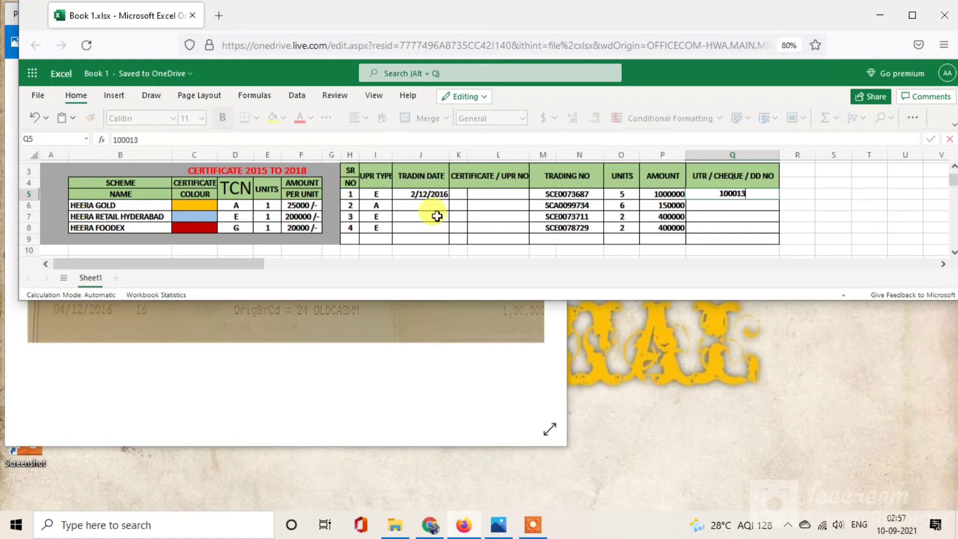
left_click(416, 206)
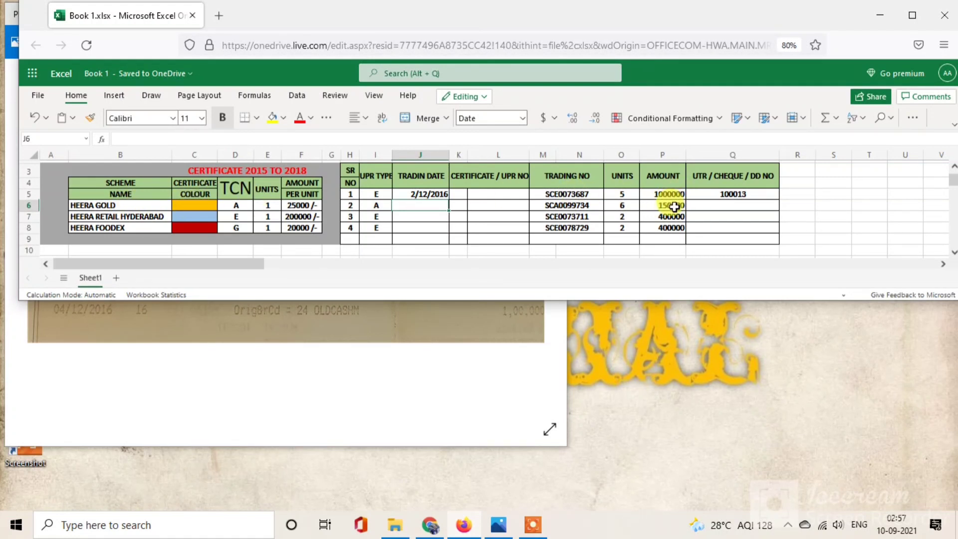
Step: Bring up the UPR A statement photo and zoom in on its entries
left_click(469, 338)
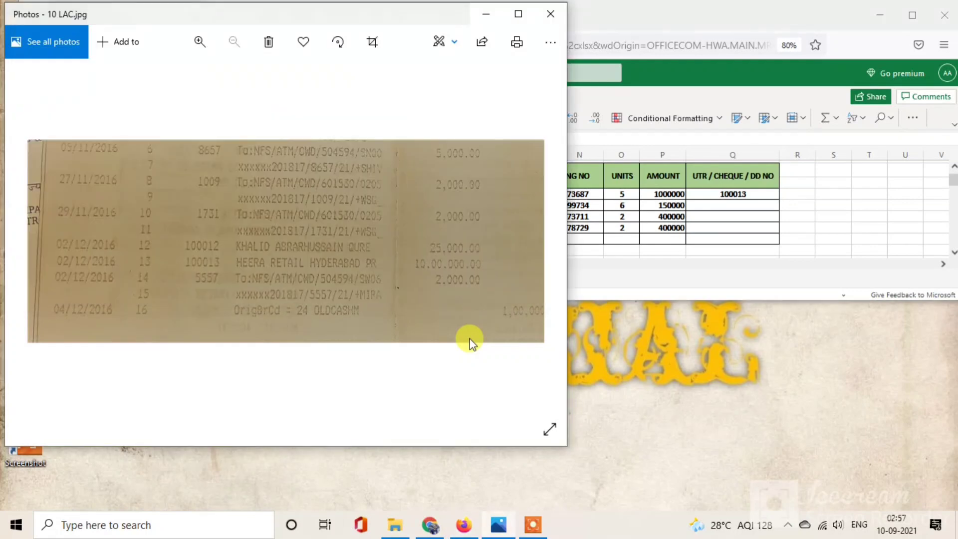
key("Right")
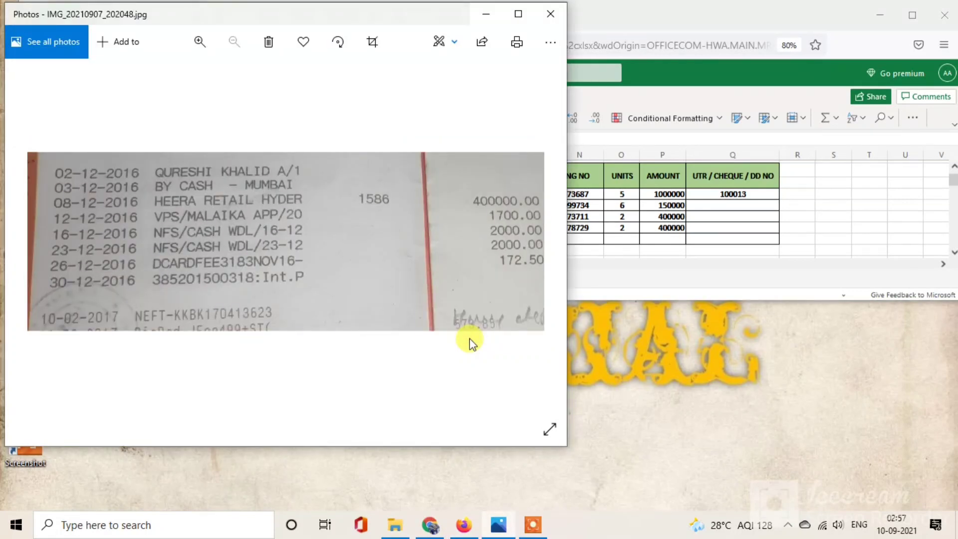
key("Right")
key("Right")
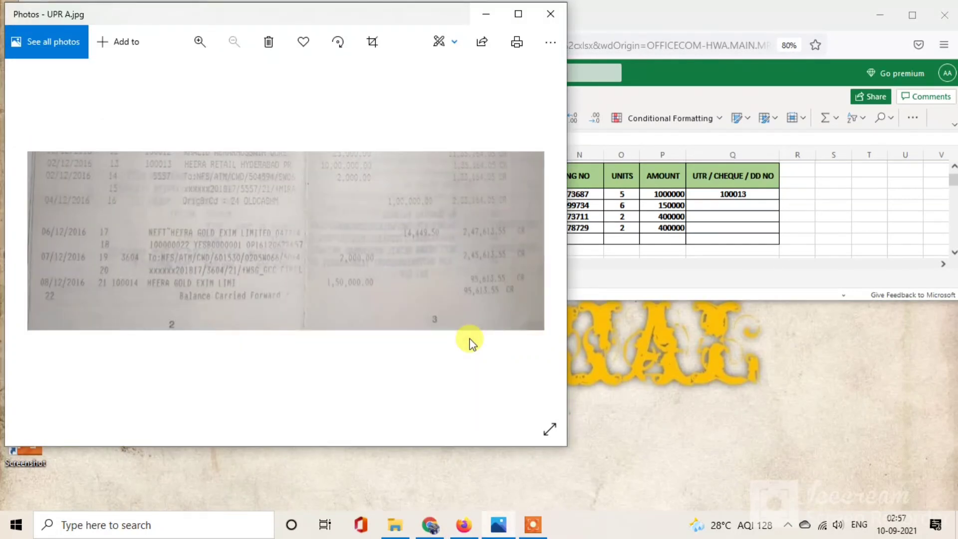
scroll(353, 285, "up", 2)
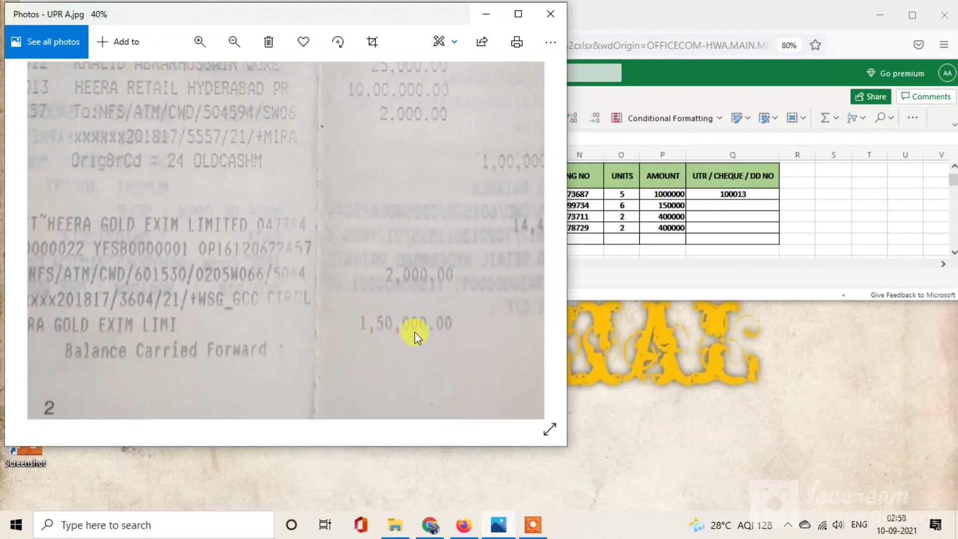
scroll(306, 335, "left", 4)
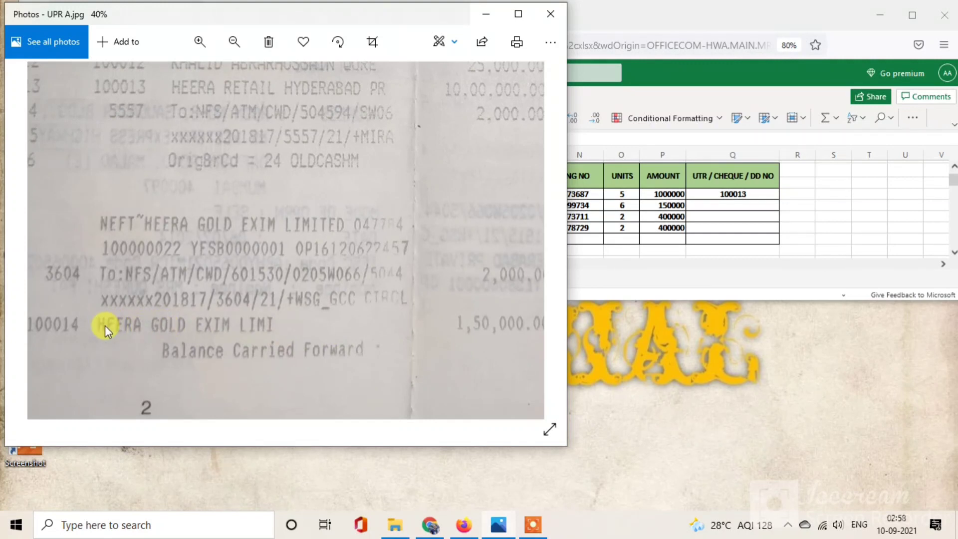
scroll(105, 325, "left", 7)
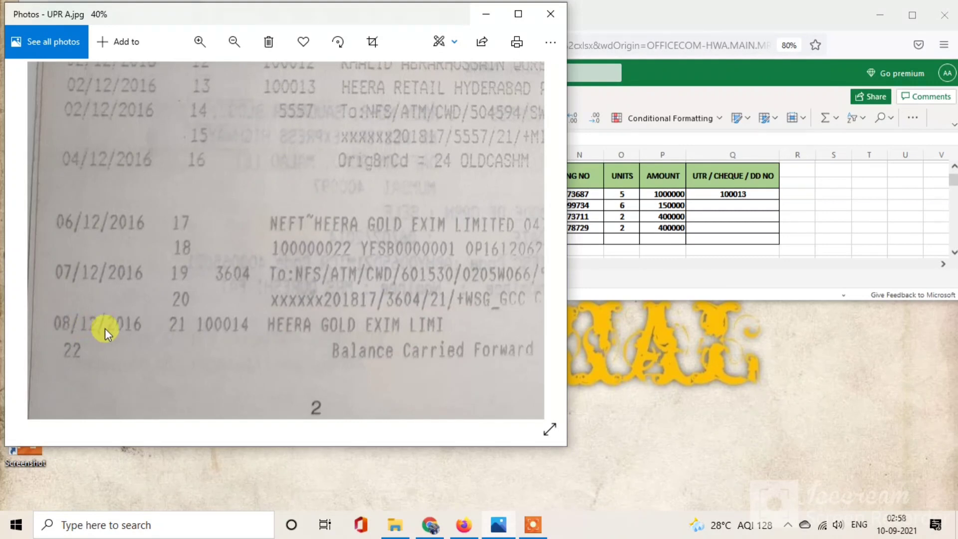
Step: Fill row 6 with trading date 08/12/2016 in J6 and cheque number 100014 in Q6
left_click(631, 272)
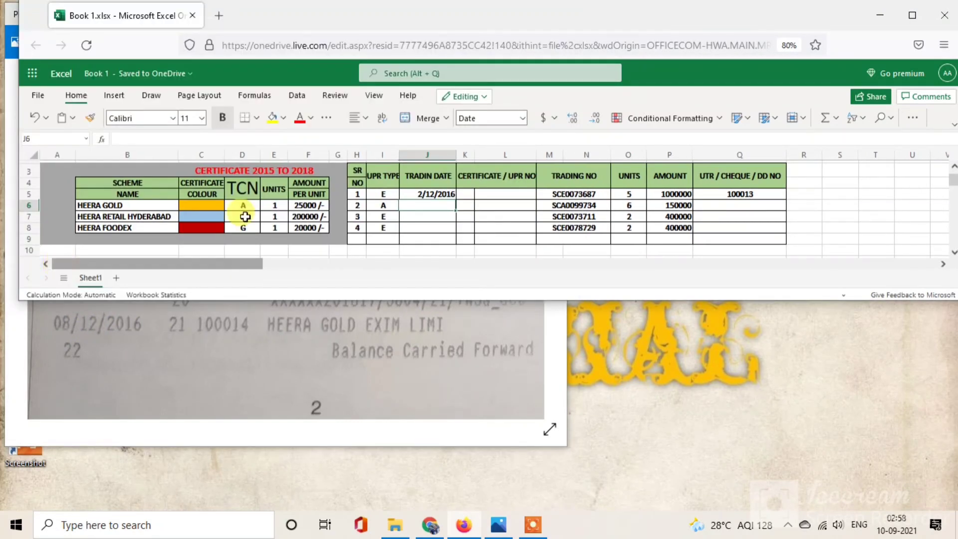
type("08/12/2016")
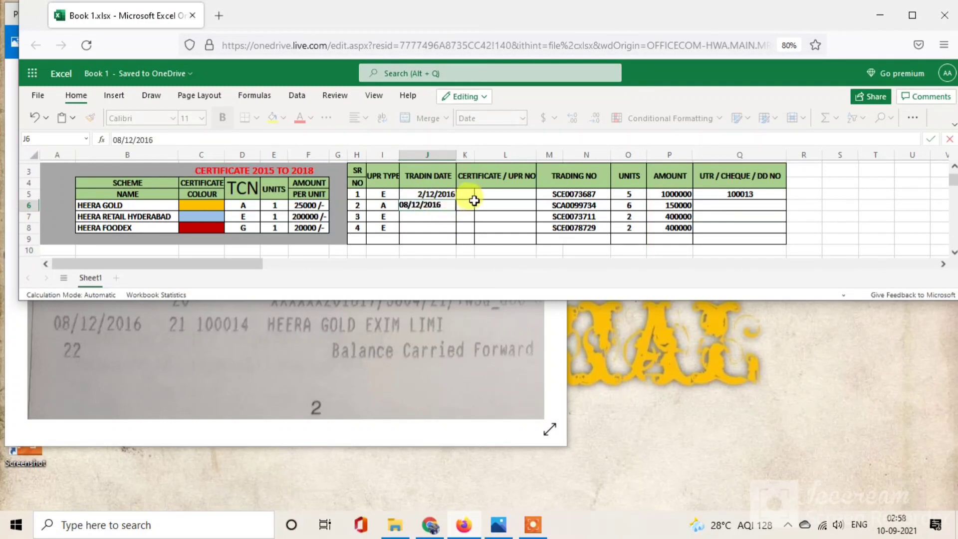
key("Tab")
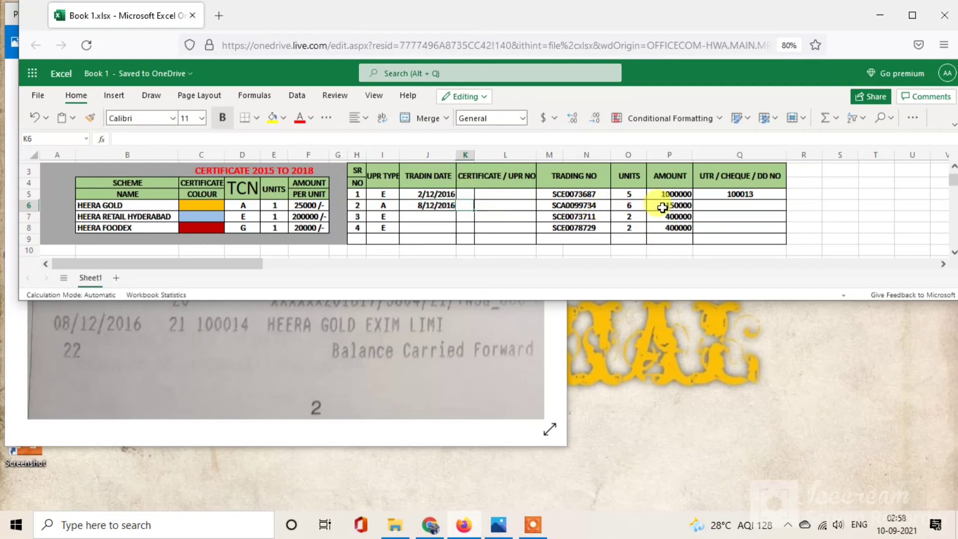
left_click(723, 205)
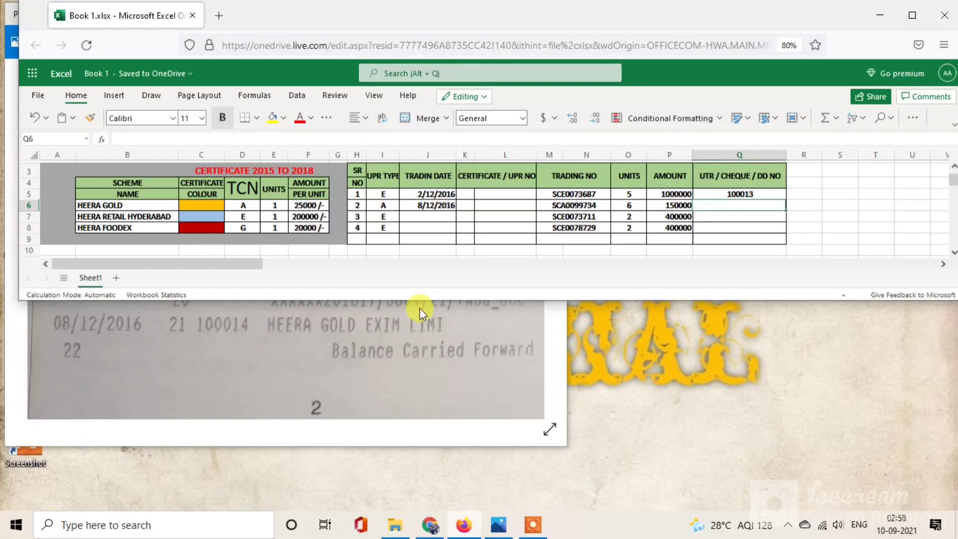
type("10")
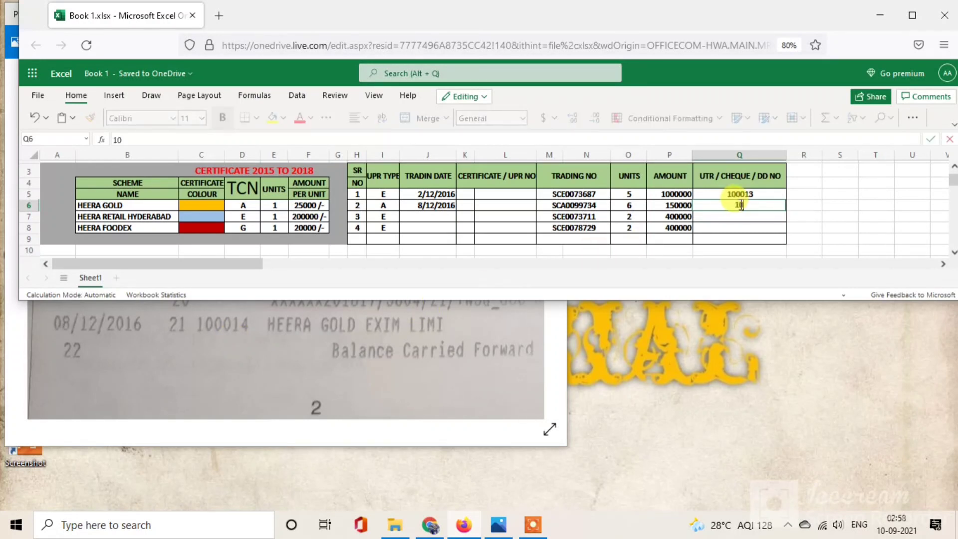
type("0014")
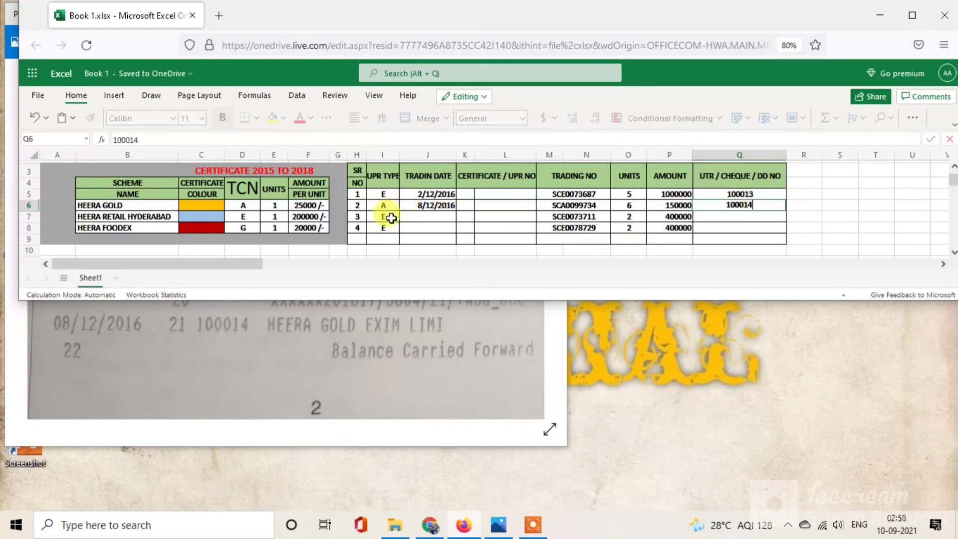
left_click(408, 220)
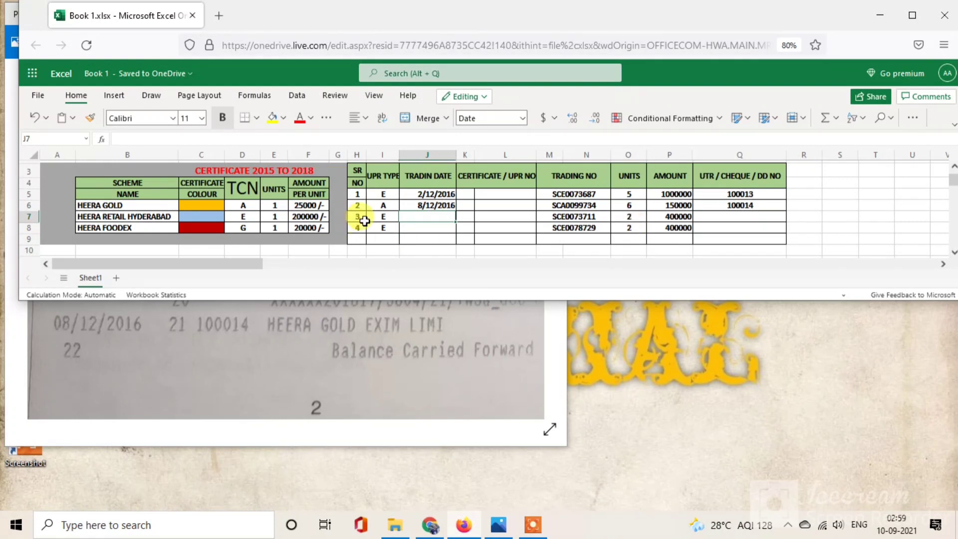
Step: Open the member's My Account page in Heera ERP listing the active TCNs
left_click(352, 315)
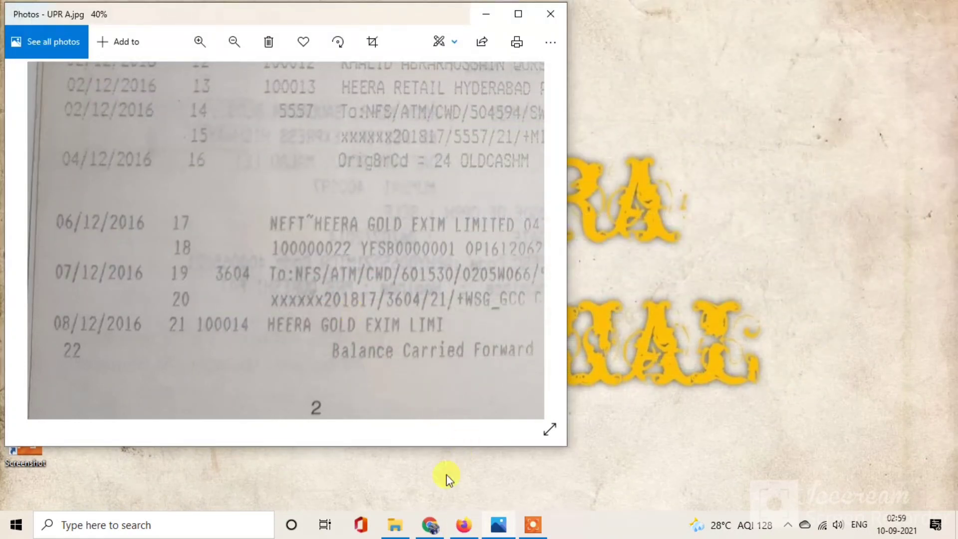
left_click(429, 526)
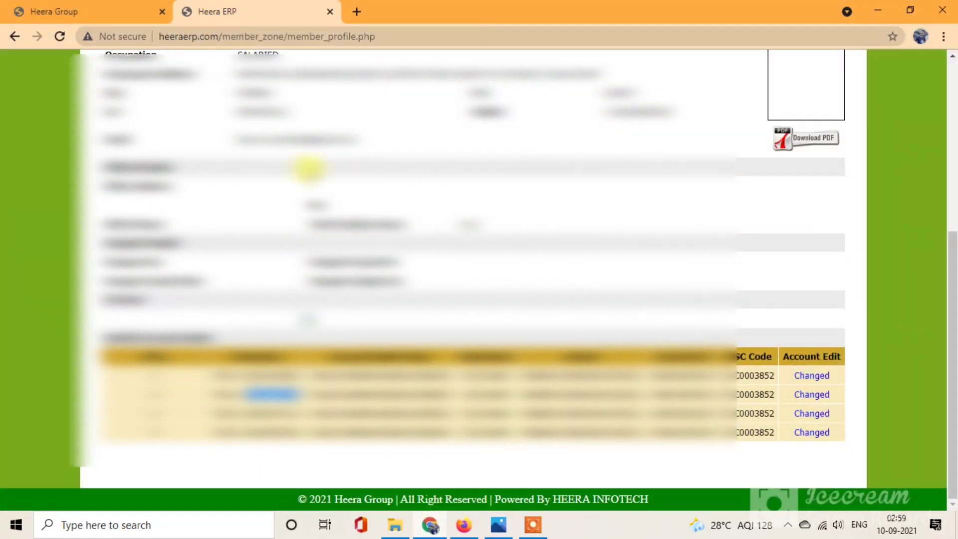
scroll(310, 167, "up", 6)
left_click(200, 105)
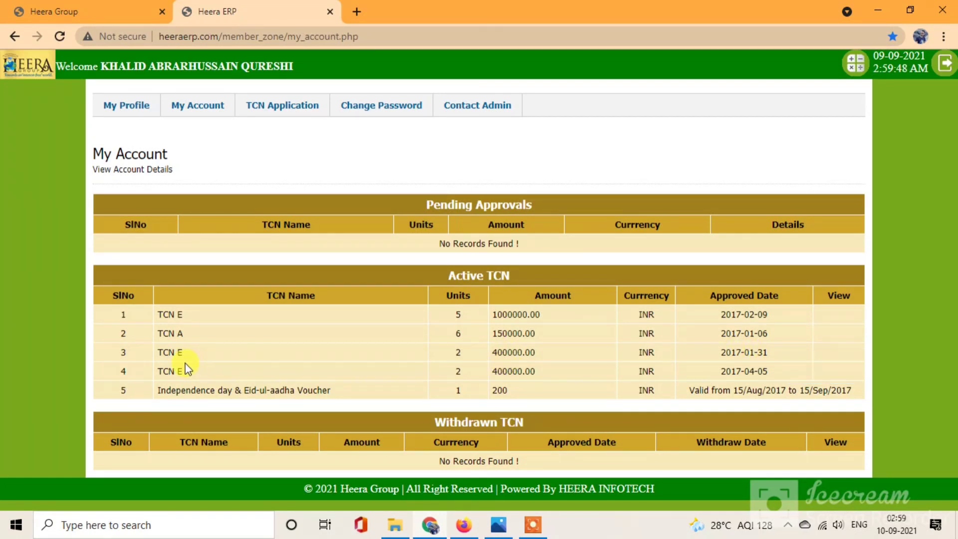
Step: Bring the bank statement photos back up and scroll through them
left_click(502, 527)
scroll(324, 355, "down", 1)
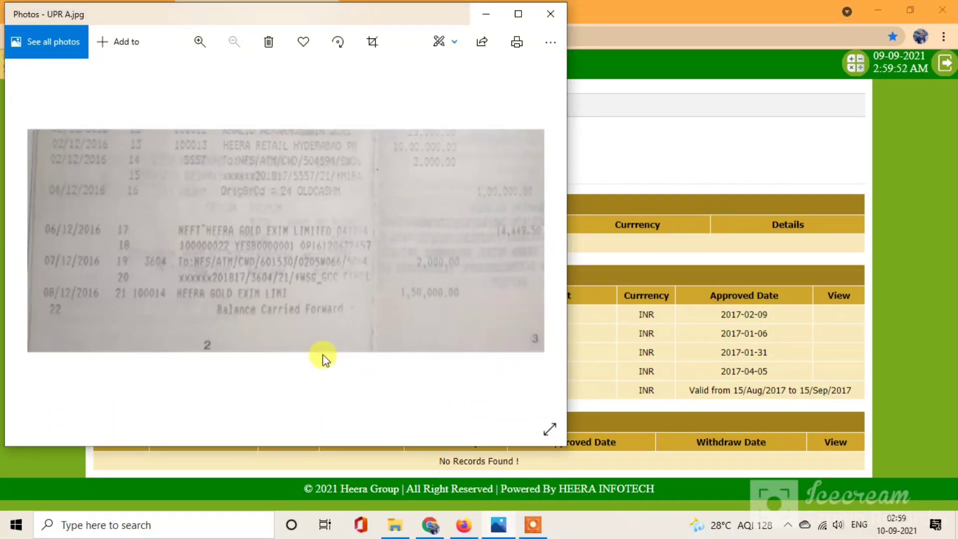
scroll(324, 358, "down", 1)
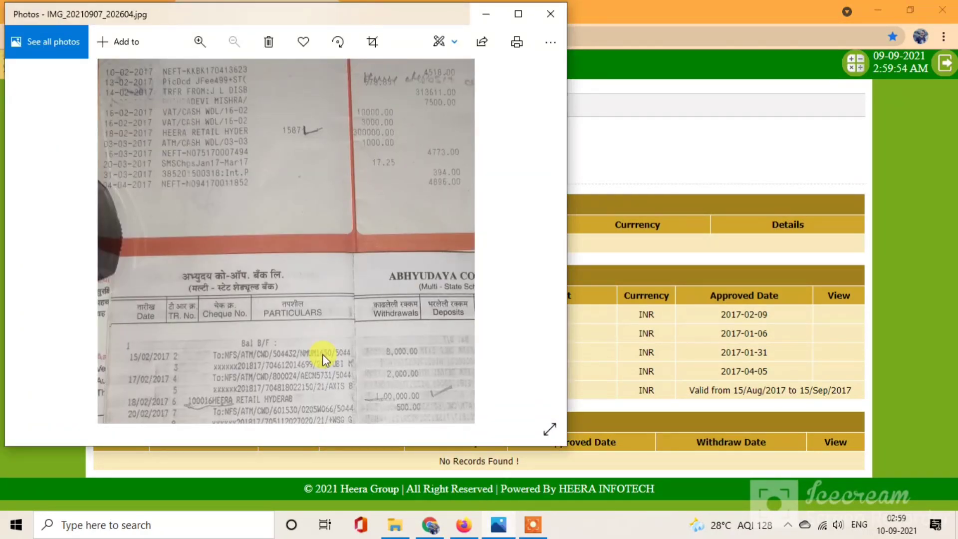
scroll(324, 357, "down", 1)
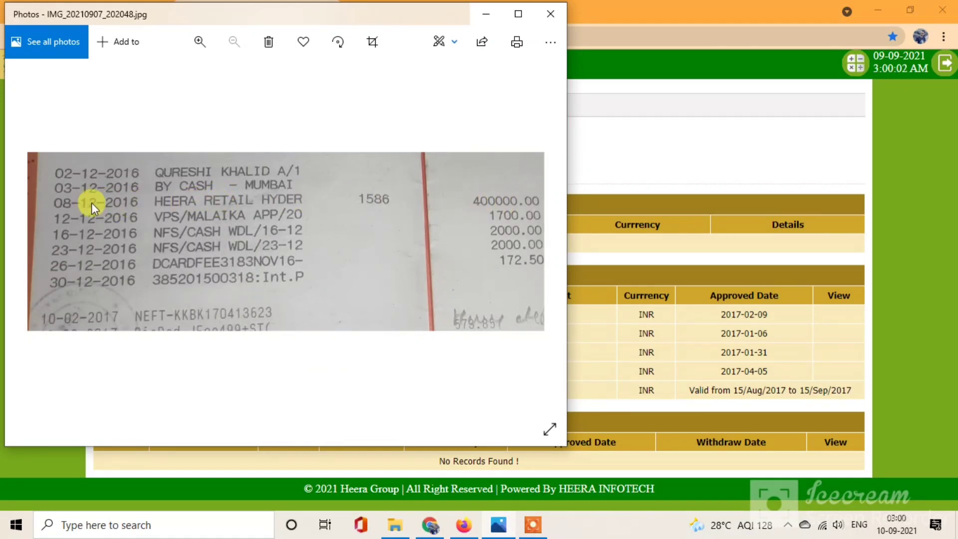
Step: Read the statement and enter trading date 08/12/2016 in J7 for the third certificate
mouse_move(429, 530)
left_click(463, 524)
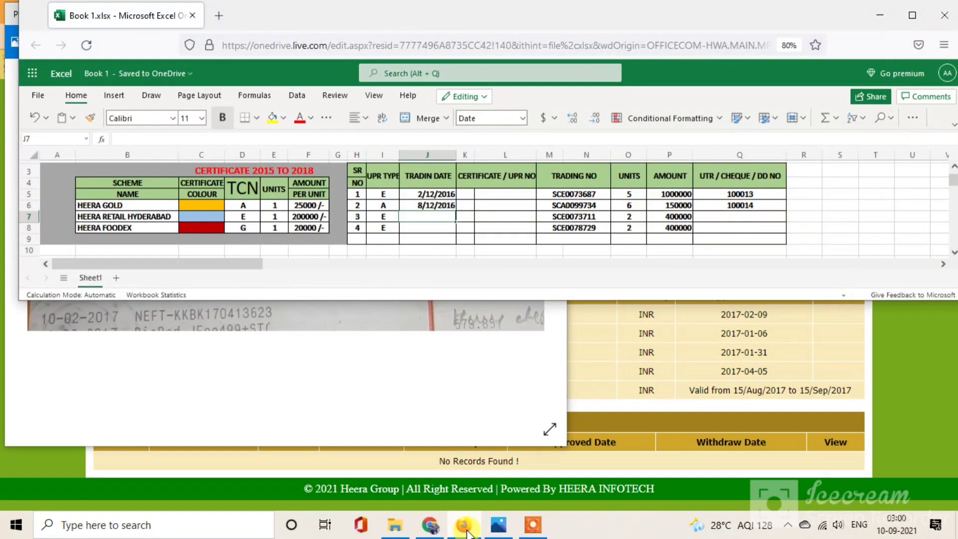
left_click(379, 359)
scroll(379, 360, "up", 2)
scroll(379, 358, "left", 2)
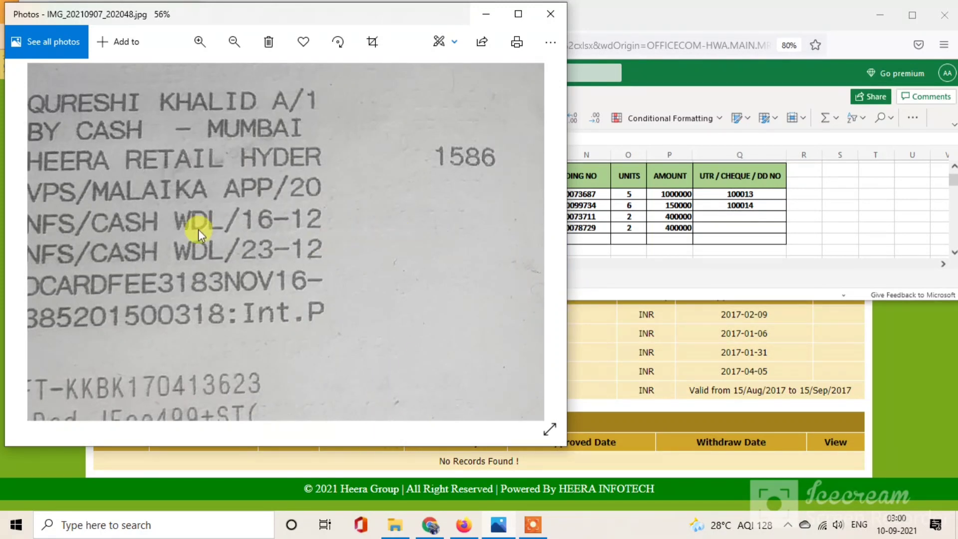
scroll(230, 183, "left", 5)
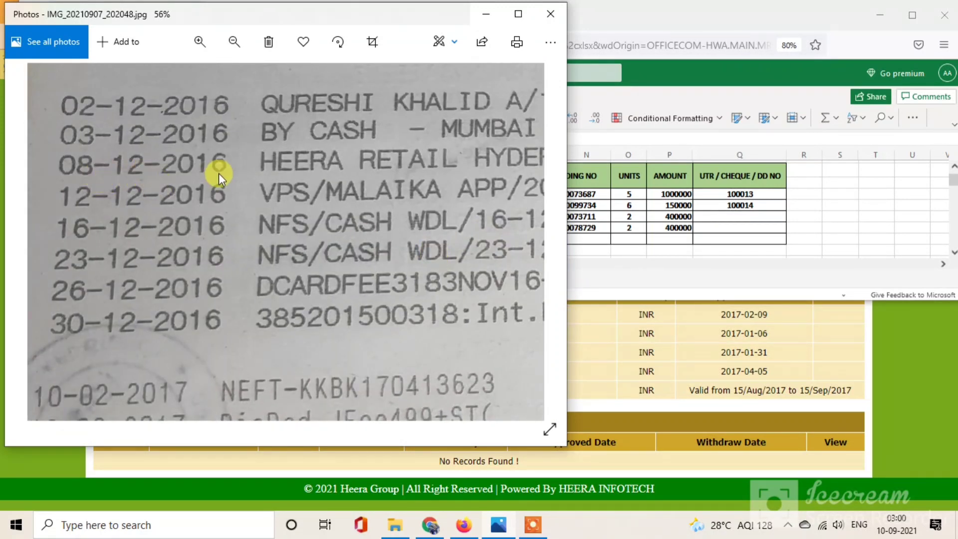
left_click(588, 261)
left_click(426, 218)
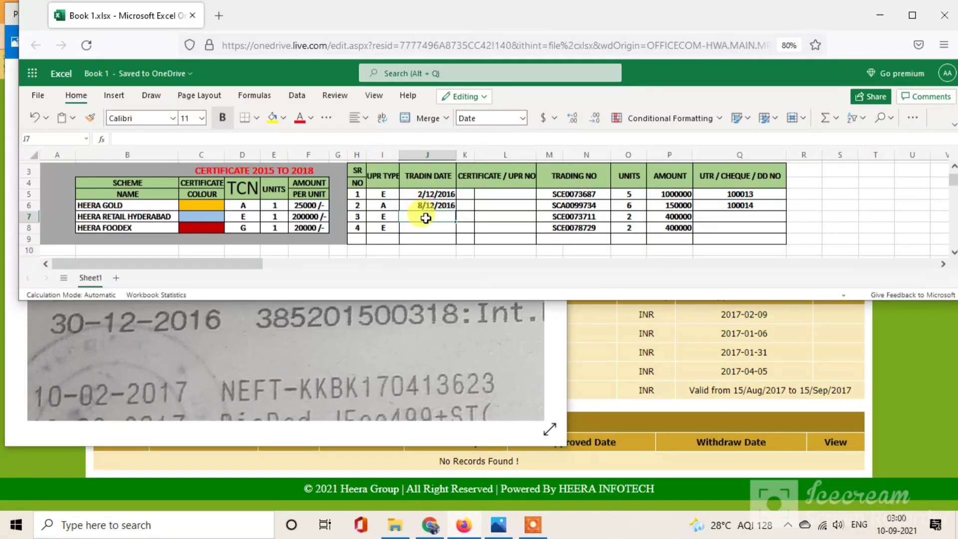
type("08/12/2016")
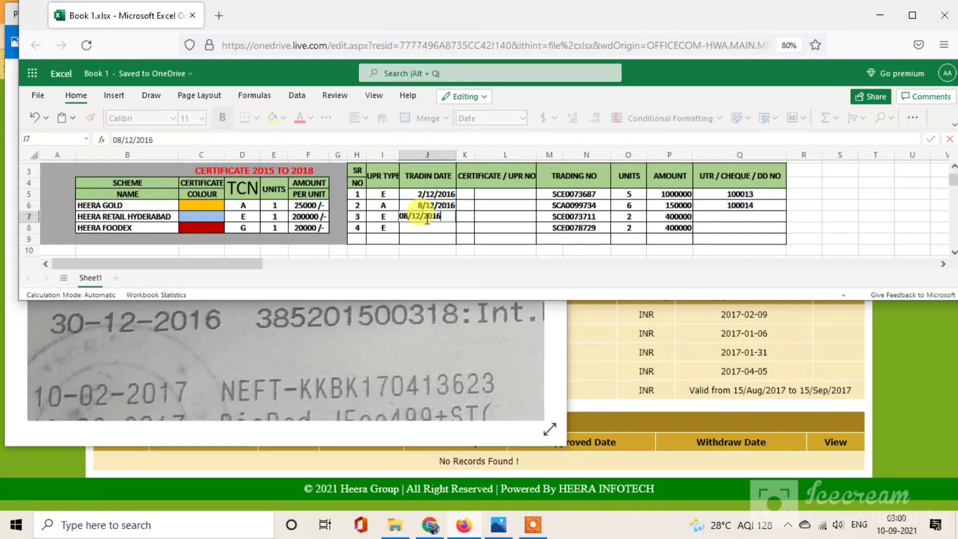
key("Tab")
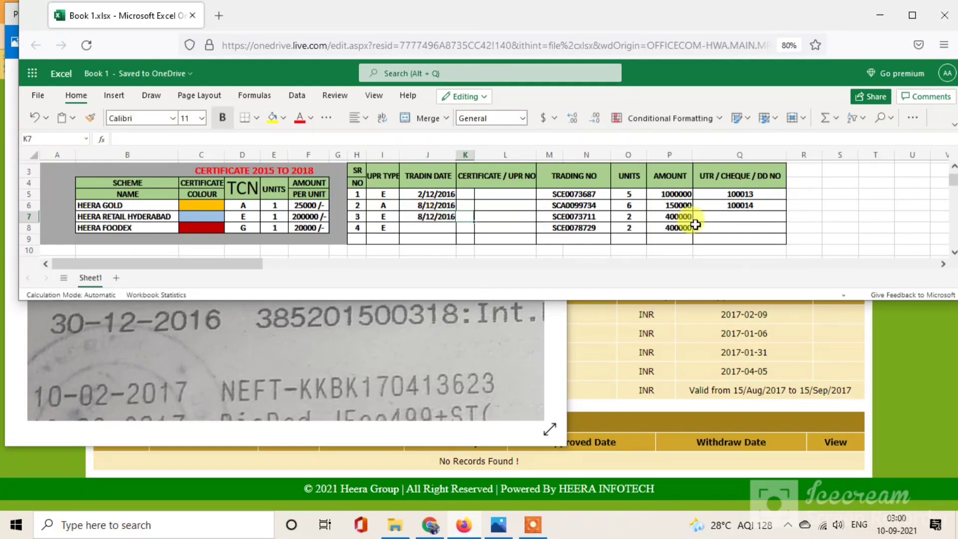
Step: Find the 1586 reference beside the 400000.00 retail entry and enter 1586 in Q7
left_click(742, 216)
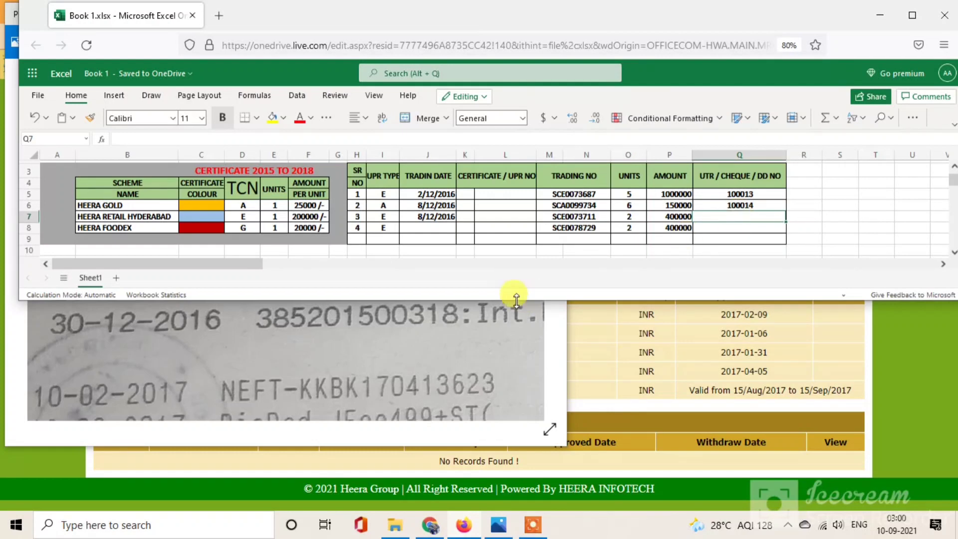
left_click(384, 328)
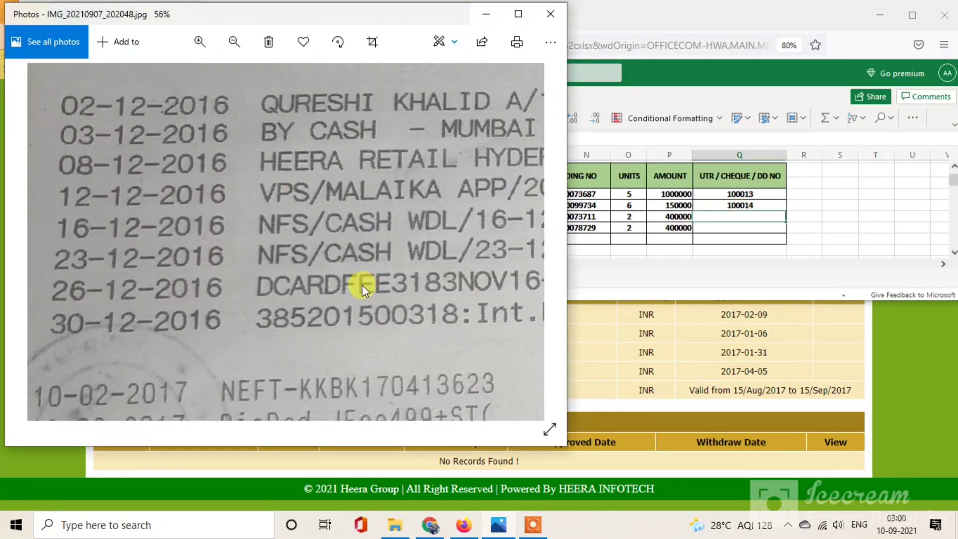
left_click_drag(365, 285, 358, 285)
left_click_drag(454, 166, 183, 197)
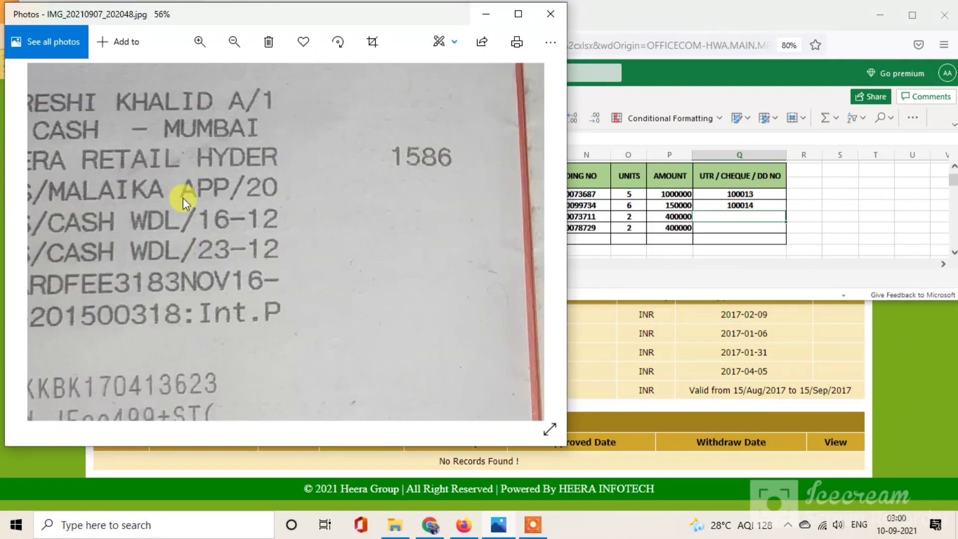
left_click_drag(477, 157, 391, 164)
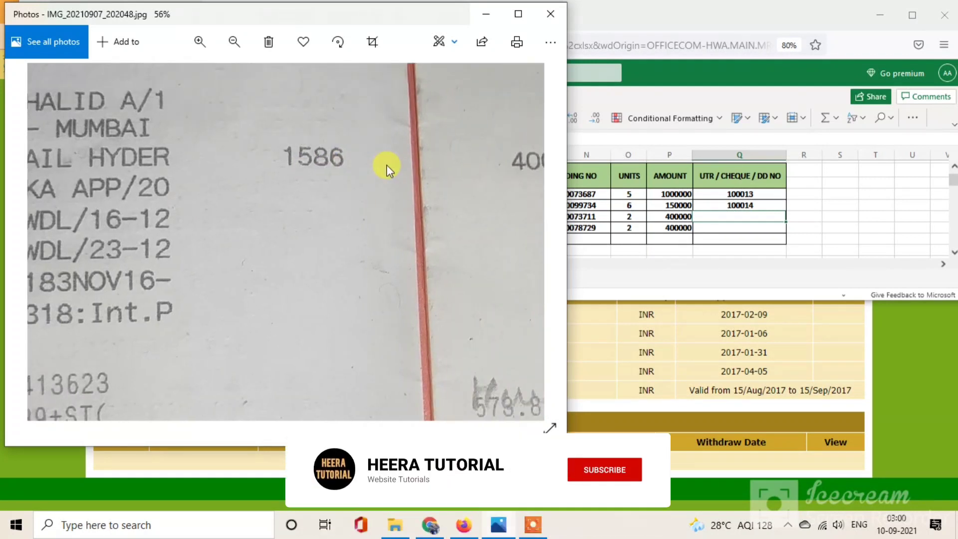
left_click_drag(455, 186, 313, 188)
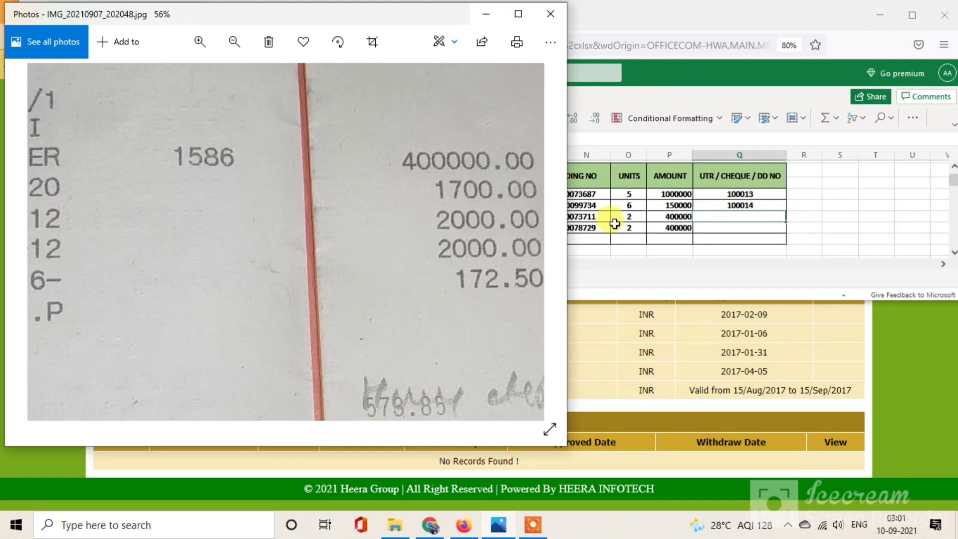
left_click(726, 219)
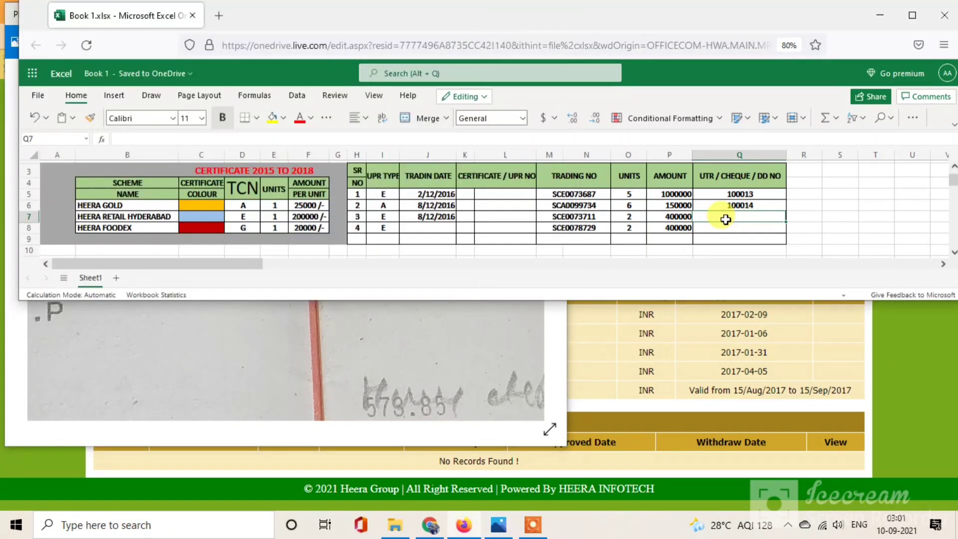
left_click(507, 526)
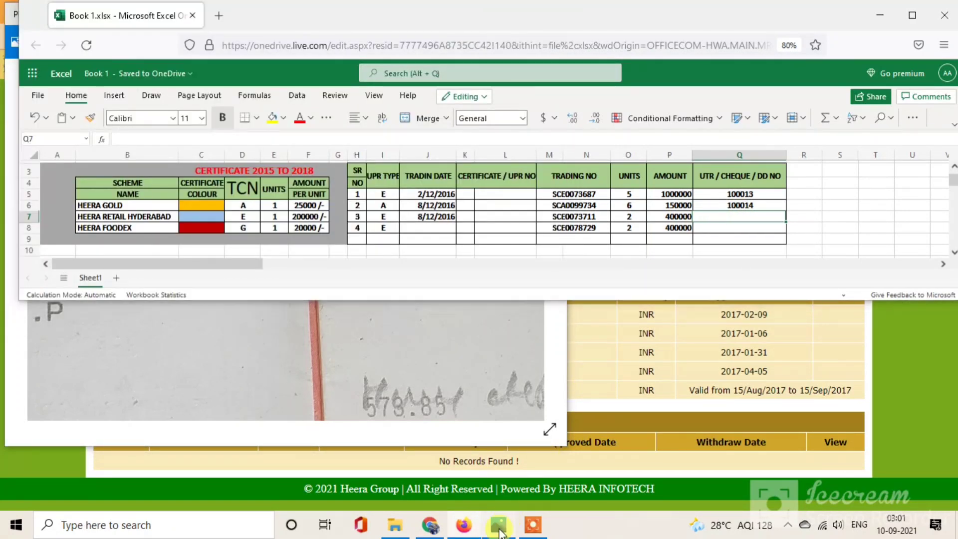
left_click(501, 533)
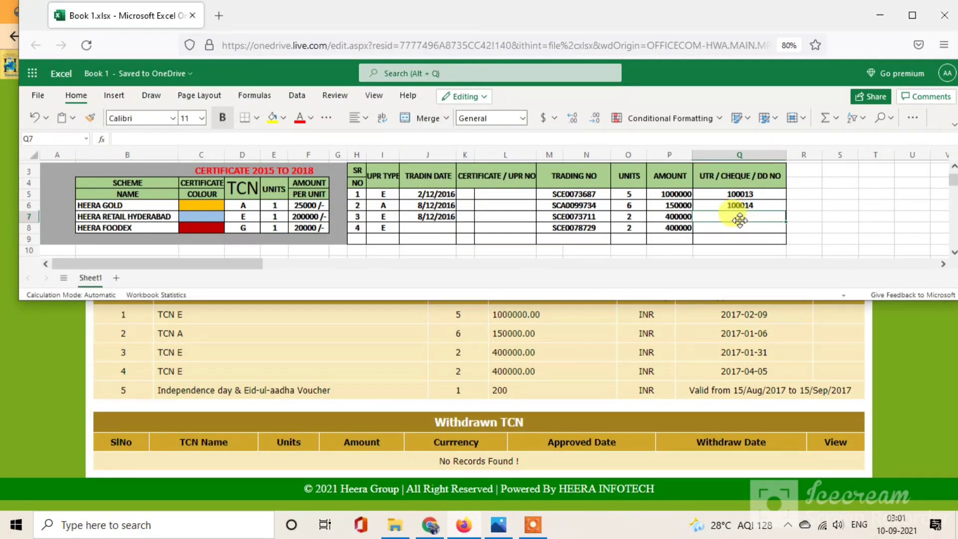
type("00")
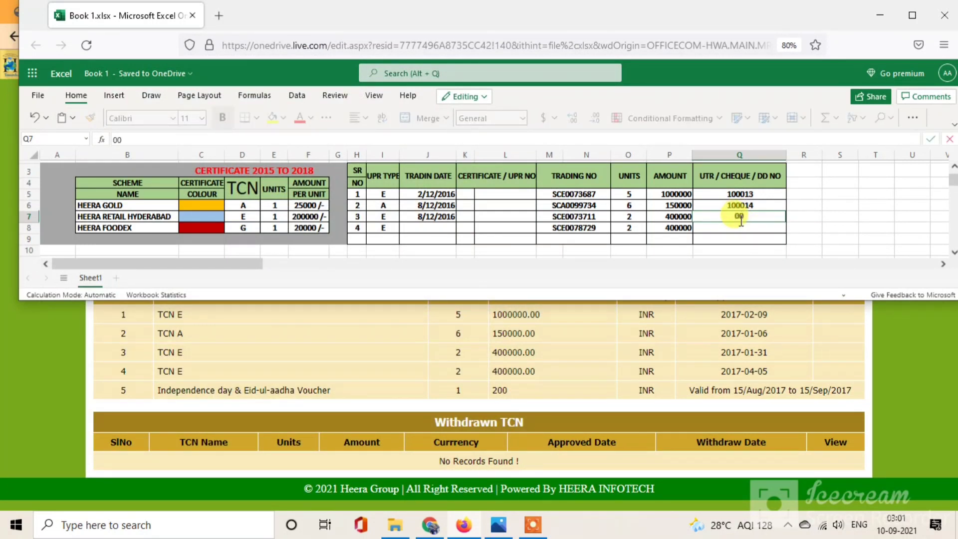
type("6")
key("Return")
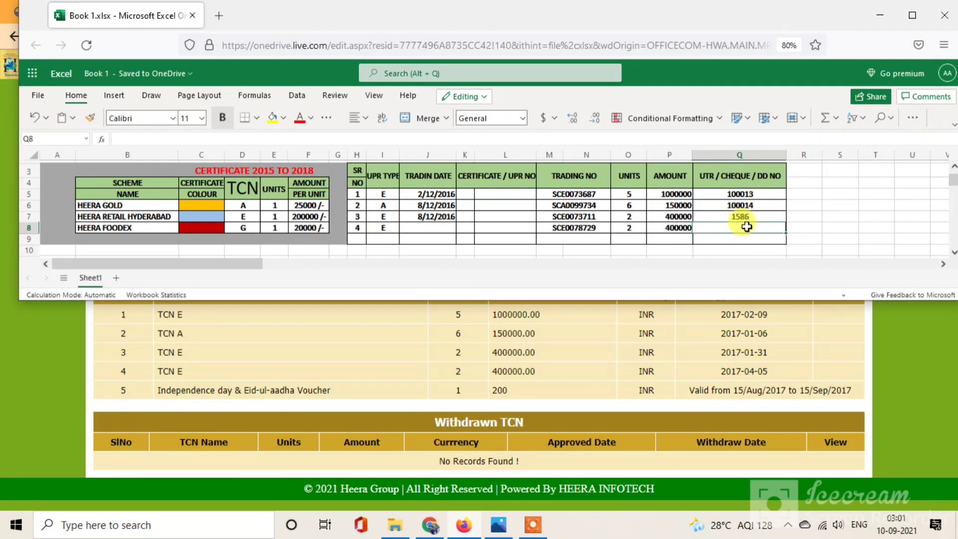
Step: Select J8 for the fourth certificate and bring the statement photos back up
left_click(423, 226)
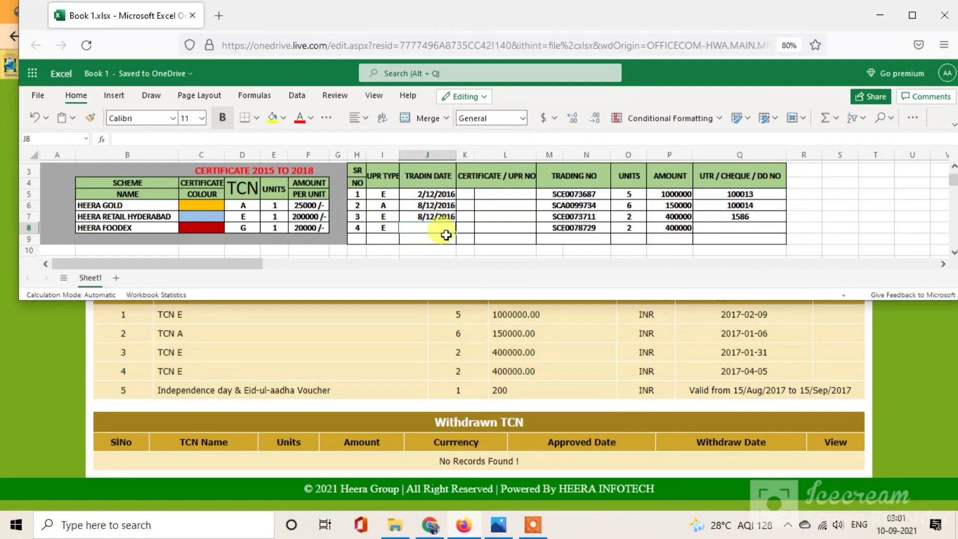
mouse_move(498, 524)
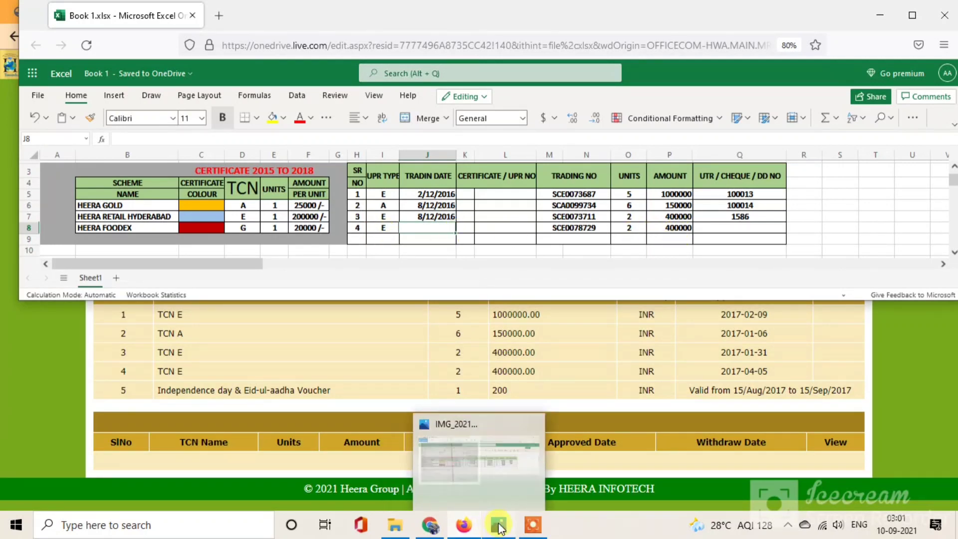
left_click(399, 424)
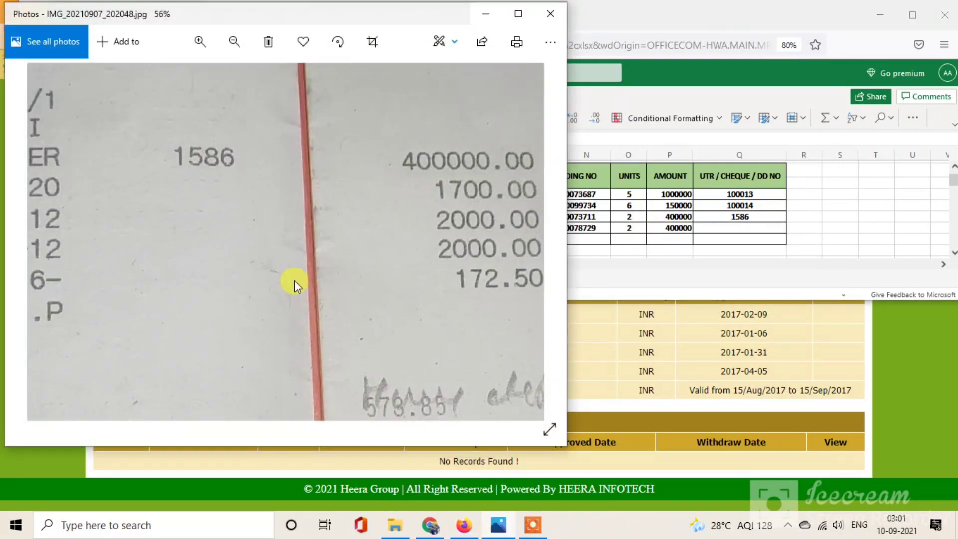
Step: Open statement IMG_20210907_202604.jpg and zoom in on the 1587 entry and passbook columns
scroll(295, 280, "down", 3)
key("Right")
key("Right")
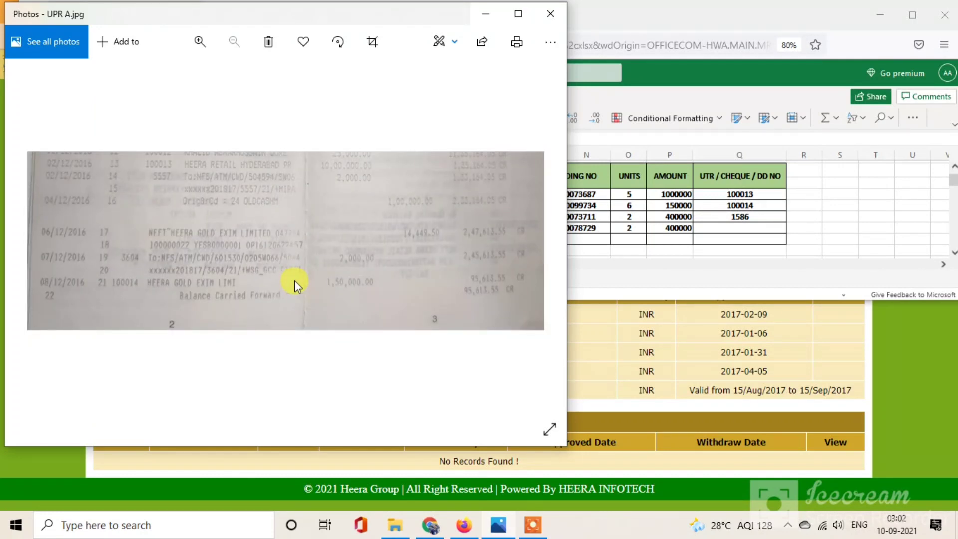
key("Right")
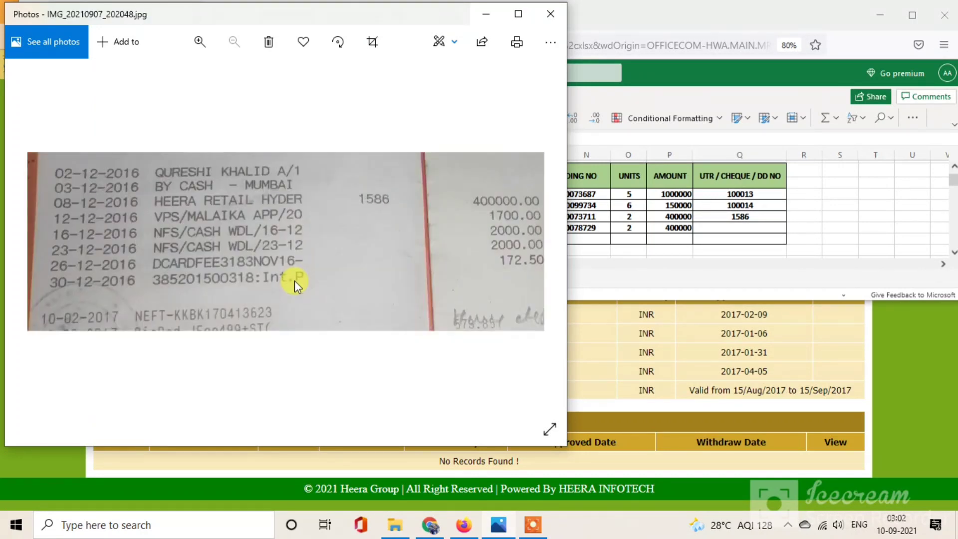
key("Right")
double_click(340, 124)
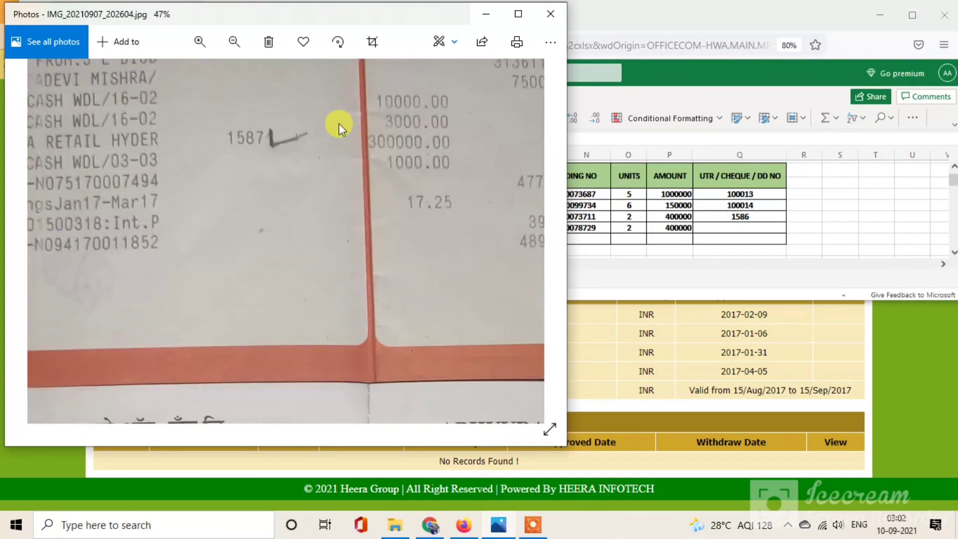
left_click_drag(263, 169, 472, 265)
left_click_drag(405, 247, 491, 256)
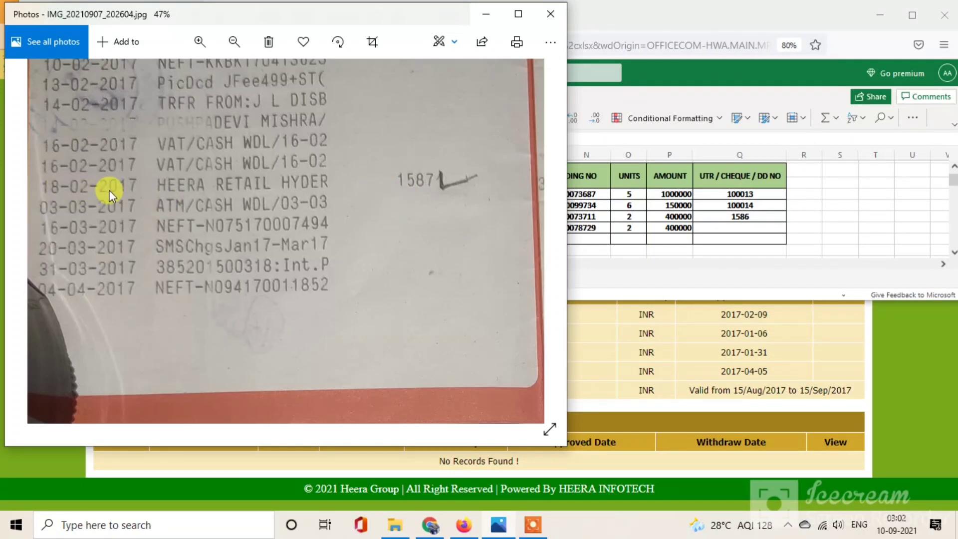
left_click_drag(420, 190, 166, 188)
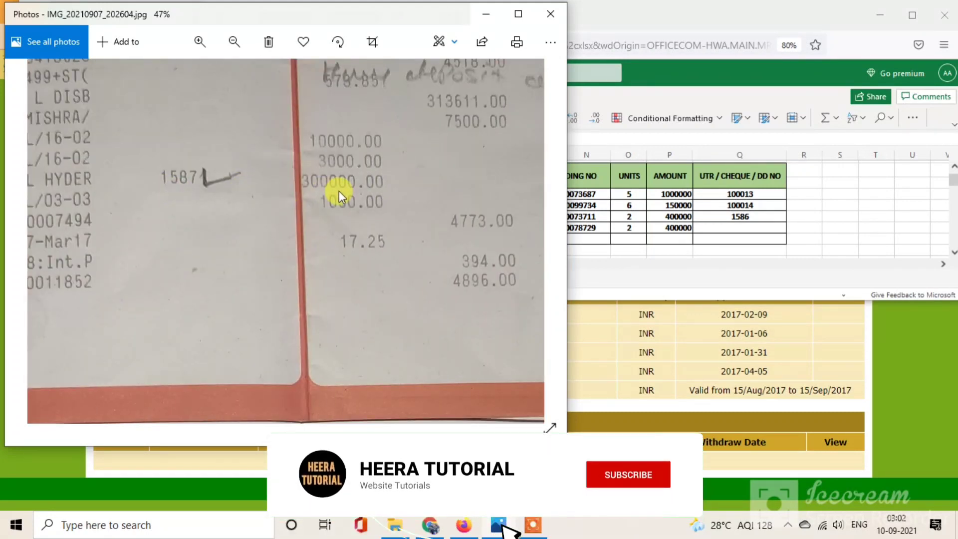
left_click_drag(379, 349, 387, 157)
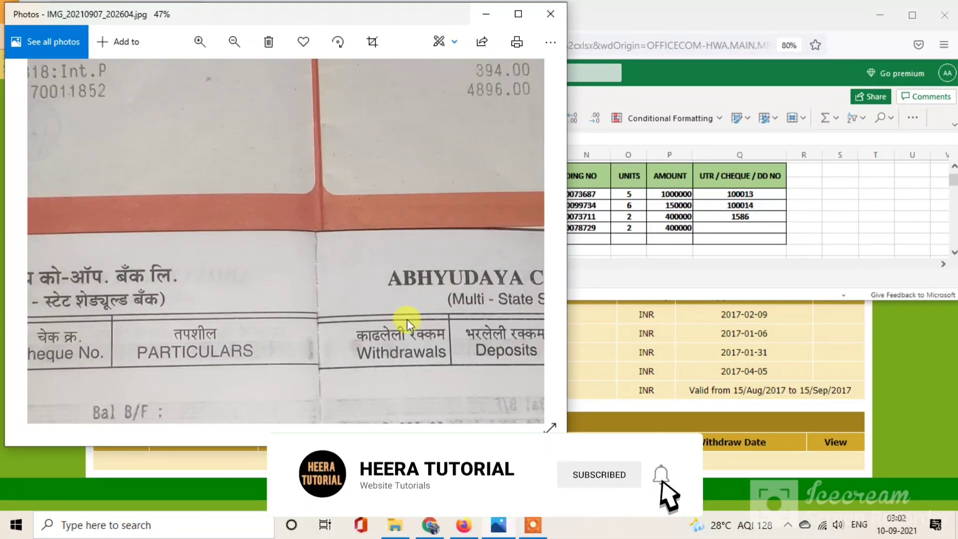
left_click_drag(406, 319, 389, 174)
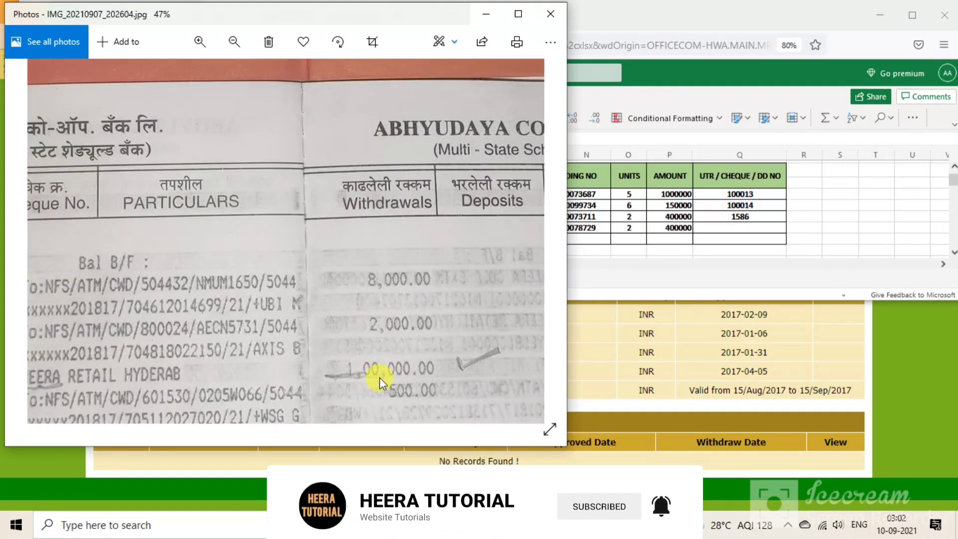
left_click_drag(176, 382, 423, 375)
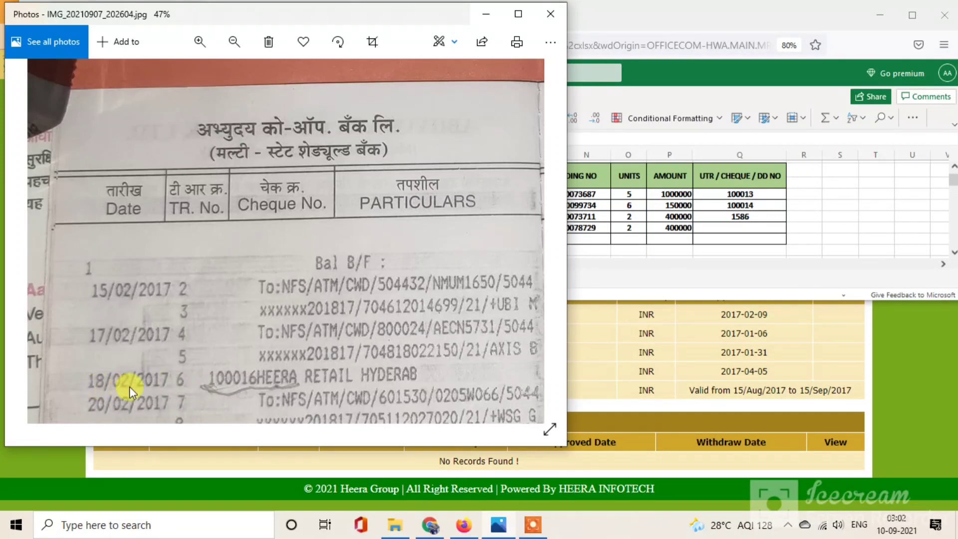
left_click_drag(170, 263, 166, 462)
left_click_drag(152, 252, 203, 361)
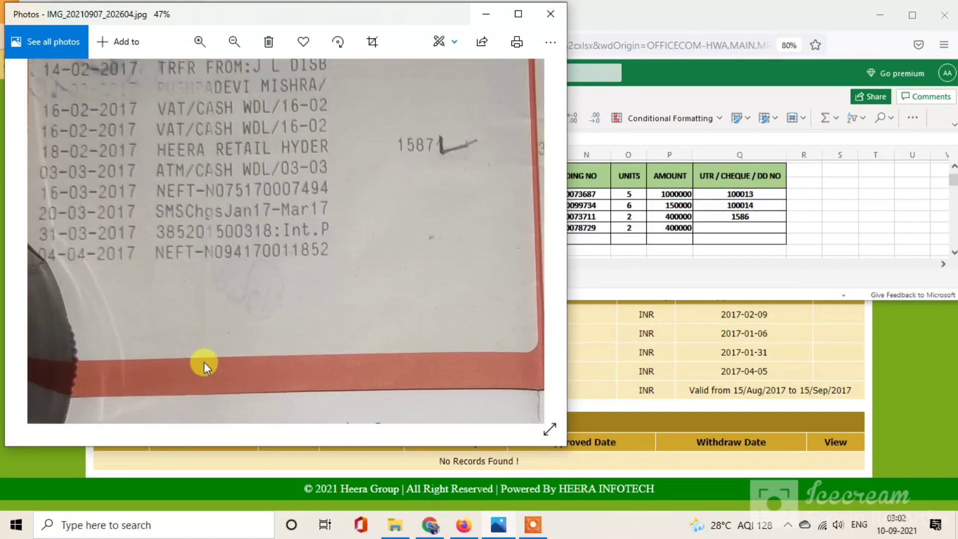
left_click_drag(112, 146, 117, 172)
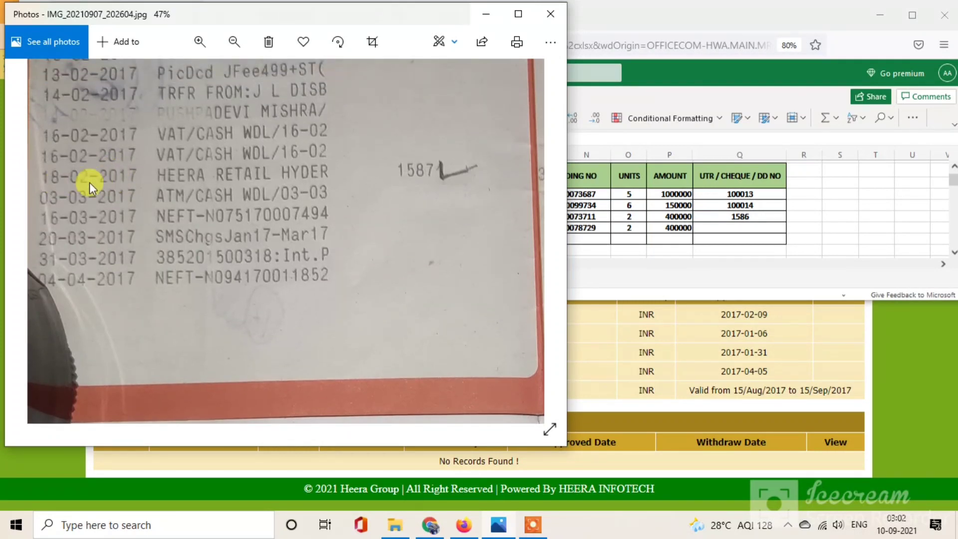
Step: Pan the passbook to the 18-02-2017 HEERA RETAIL entry, then return to the workbook
scroll(339, 125, "down", 2)
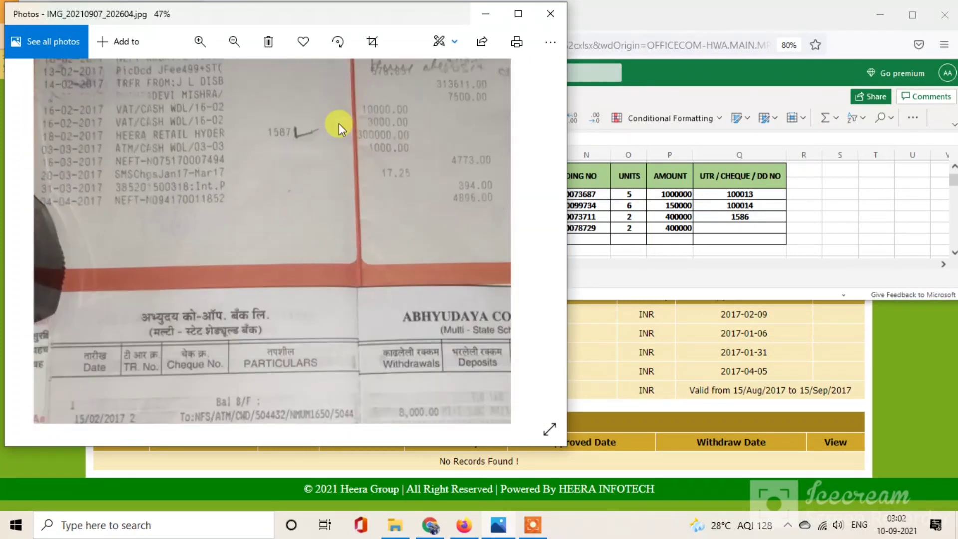
scroll(340, 125, "up", 2)
left_click_drag(257, 215, 489, 253)
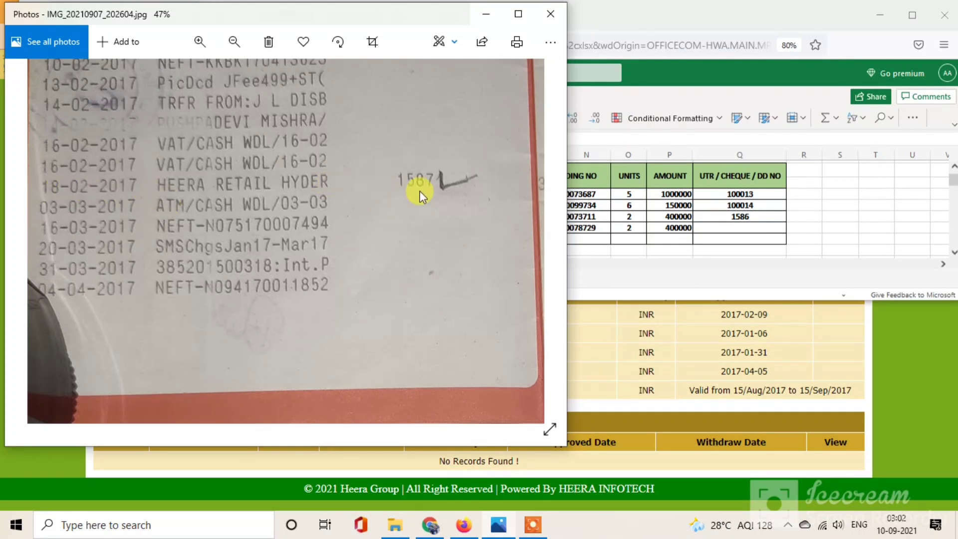
left_click_drag(420, 191, 166, 188)
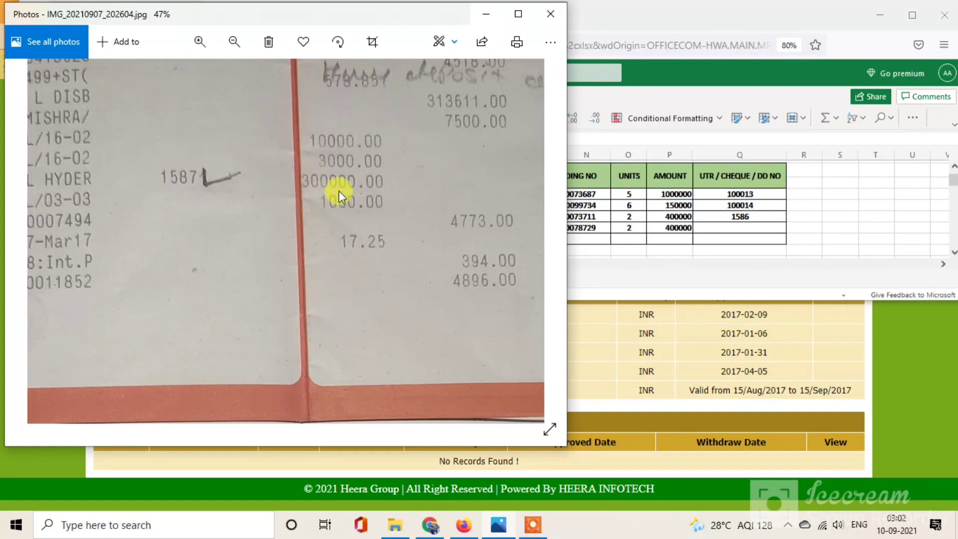
left_click_drag(378, 347, 363, 128)
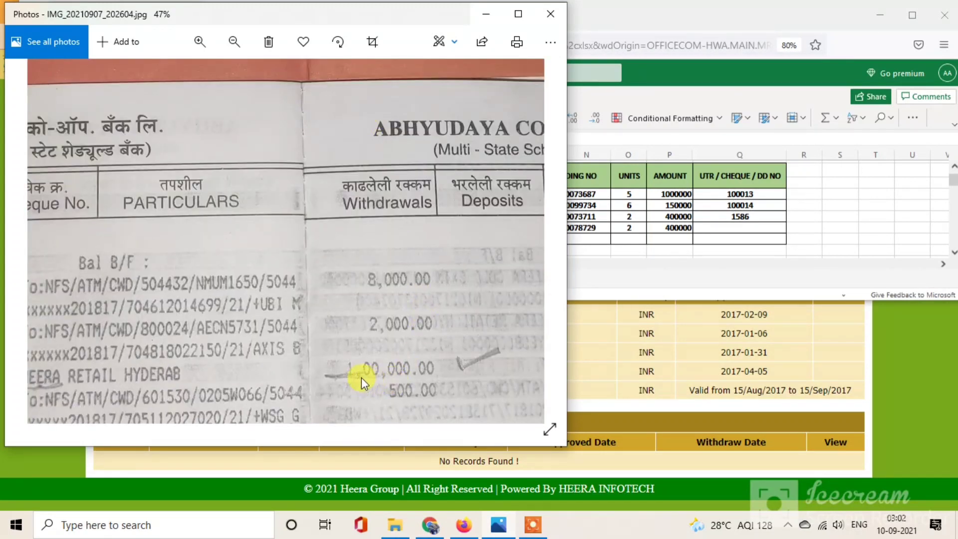
left_click_drag(261, 381, 416, 375)
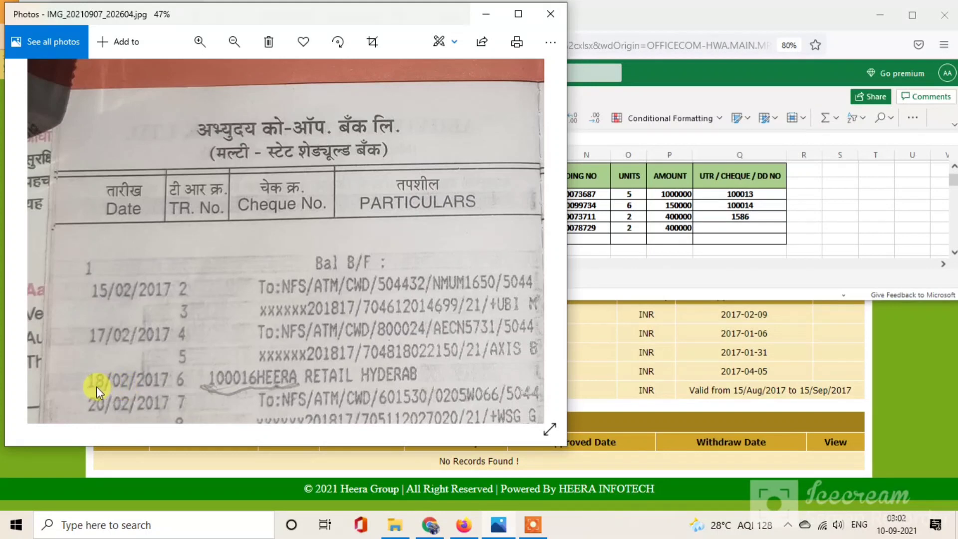
left_click_drag(159, 67, 205, 361)
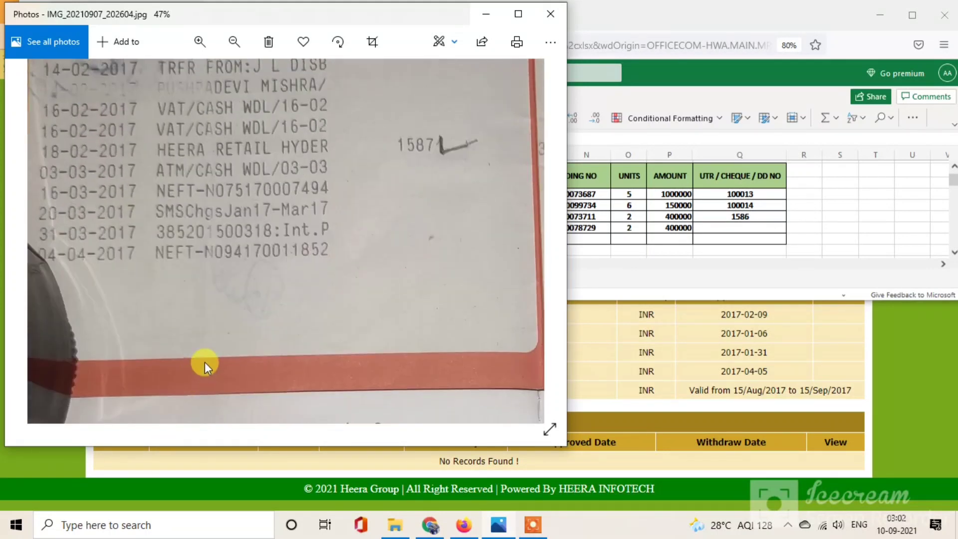
left_click_drag(112, 145, 64, 183)
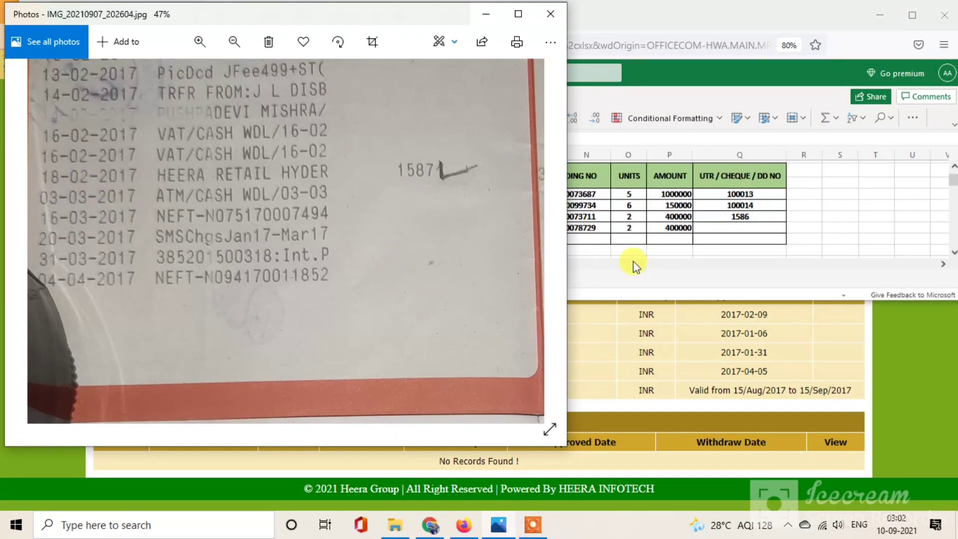
left_click(599, 238)
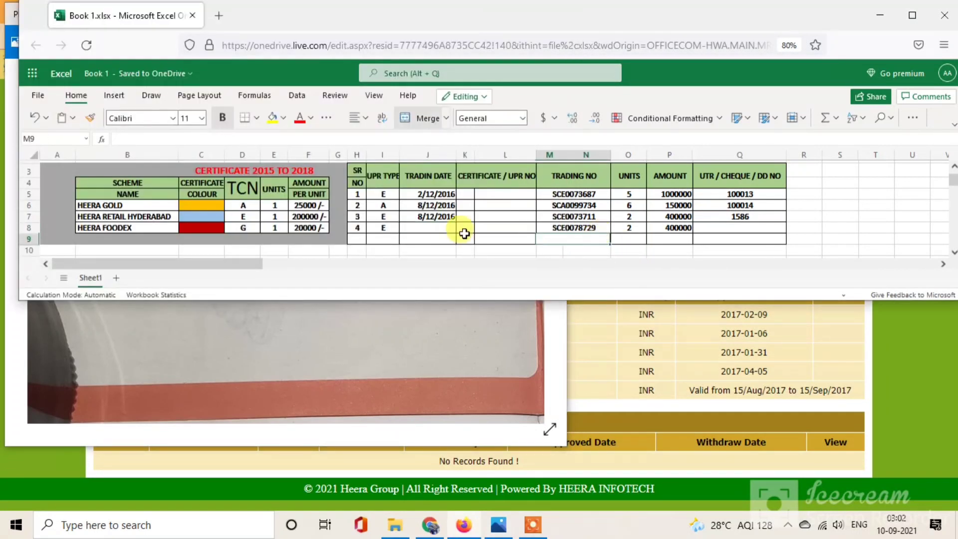
Step: Enter 18/02/2017 as the fourth certificate's trading date in cell J8
left_click(433, 227)
type("18/")
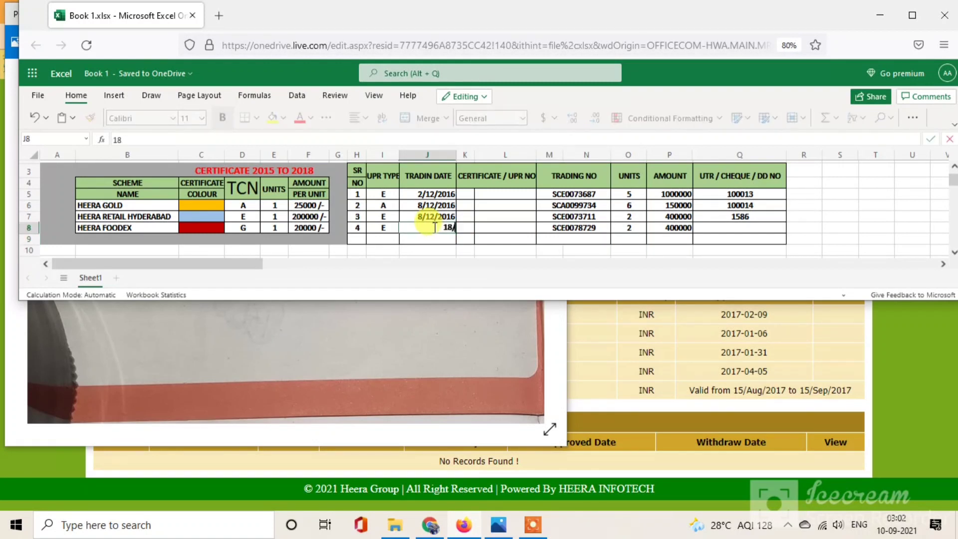
type("02/201")
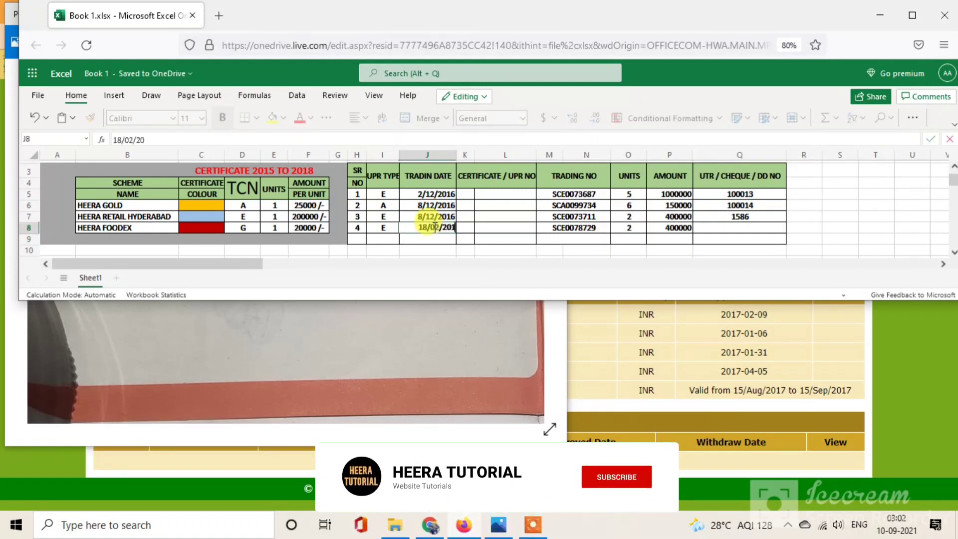
type("7")
left_click(481, 242)
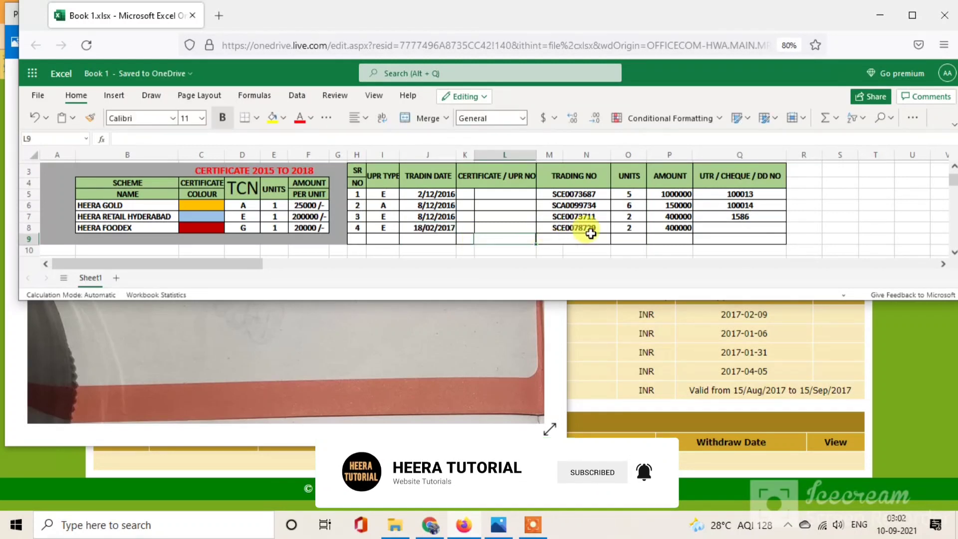
left_click(714, 227)
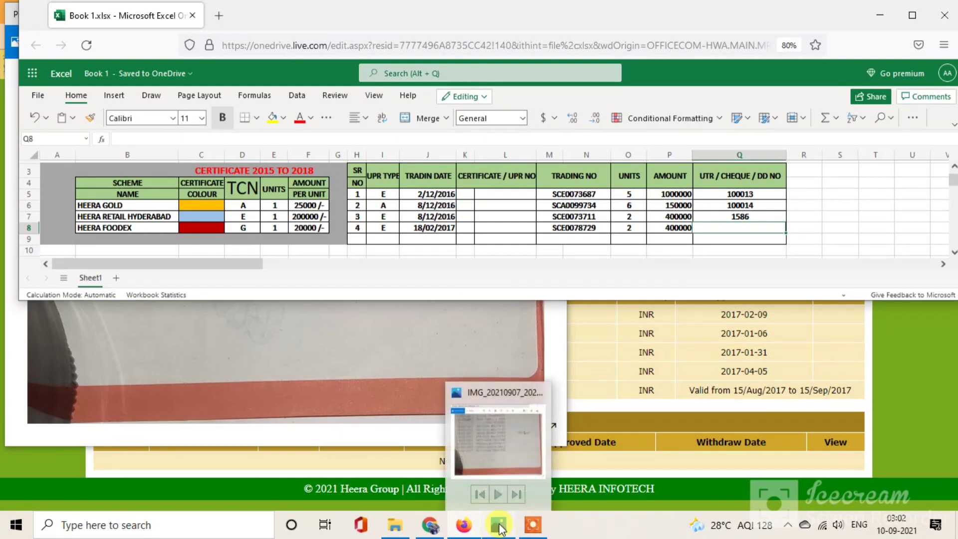
Step: Pan the passbook photo to its dated entries and type 100016 / into cell Q8
left_click(498, 525)
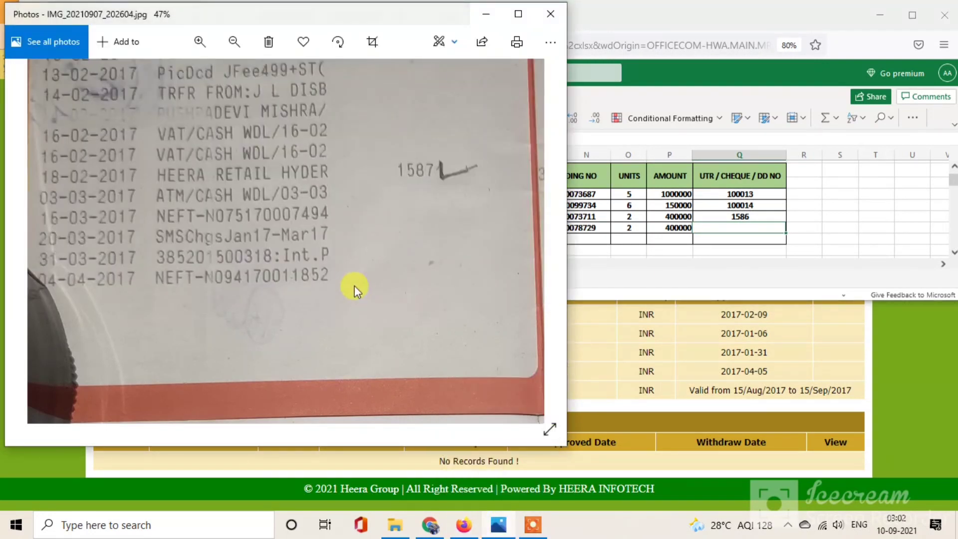
left_click_drag(349, 337, 334, 157)
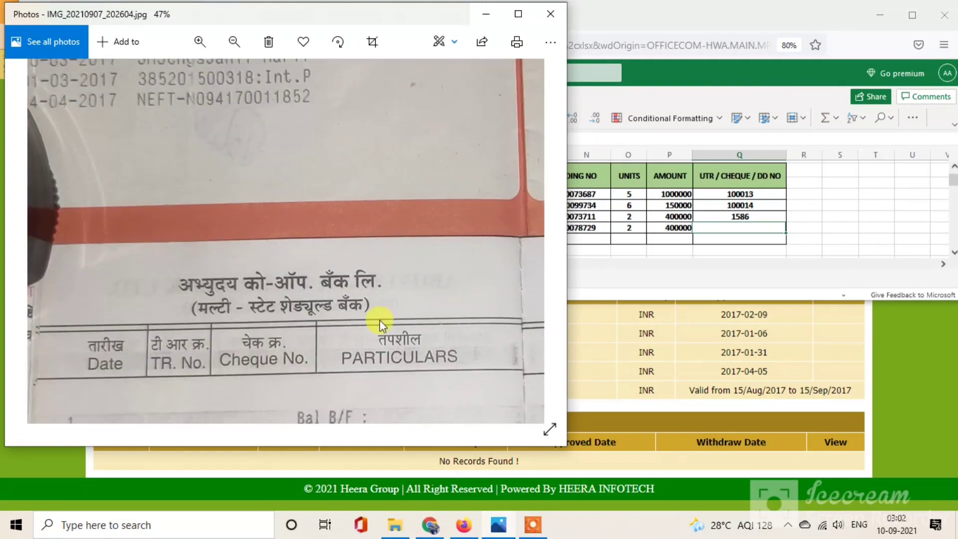
left_click_drag(382, 324, 351, 269)
left_click_drag(238, 373, 334, 393)
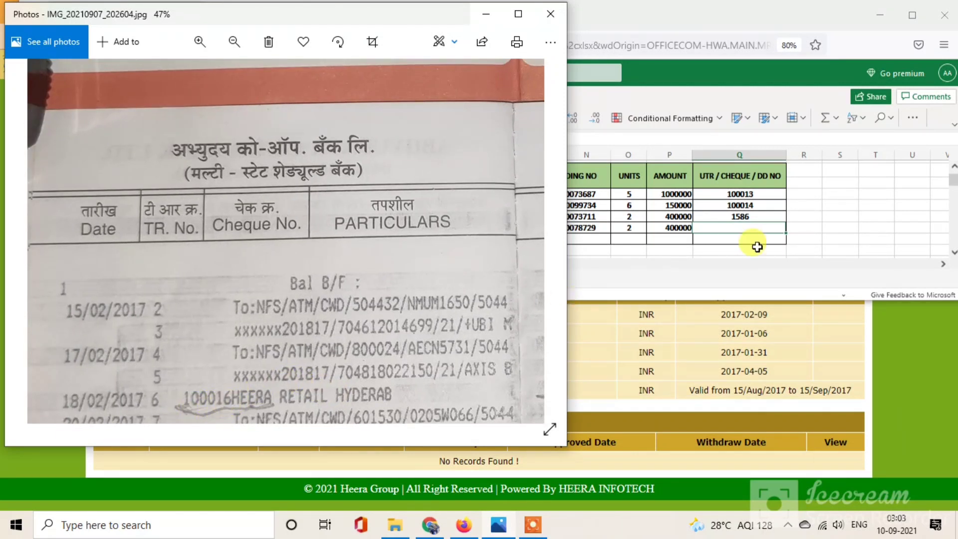
left_click(724, 228)
type("1")
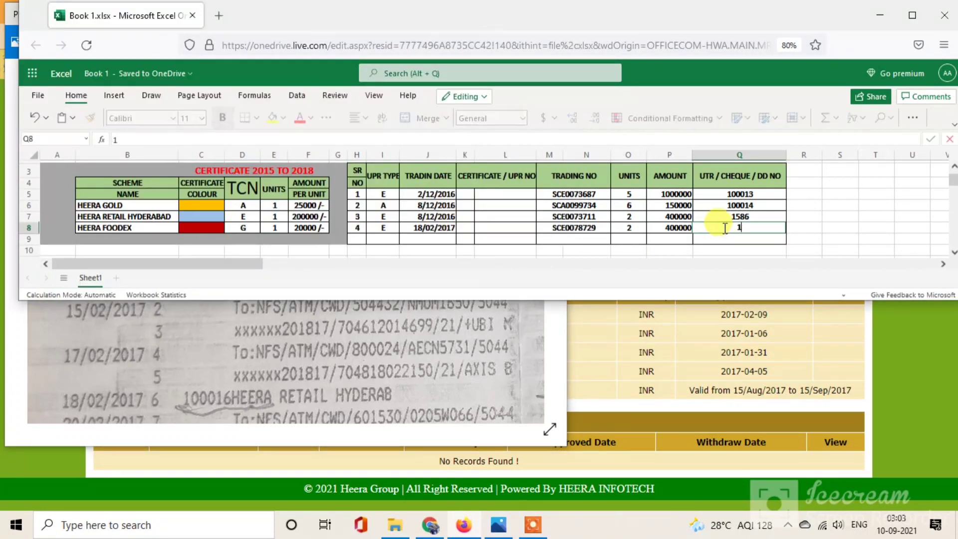
type("00016 /")
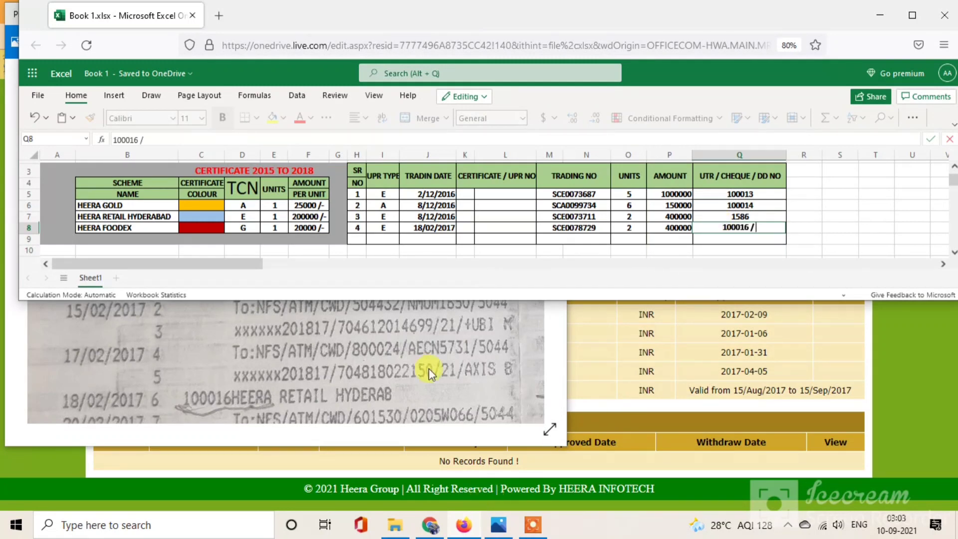
Step: Pan the photo back up to the handwritten 1587 beside the 18-02-2017 entry
left_click(427, 352)
left_click_drag(349, 256, 355, 284)
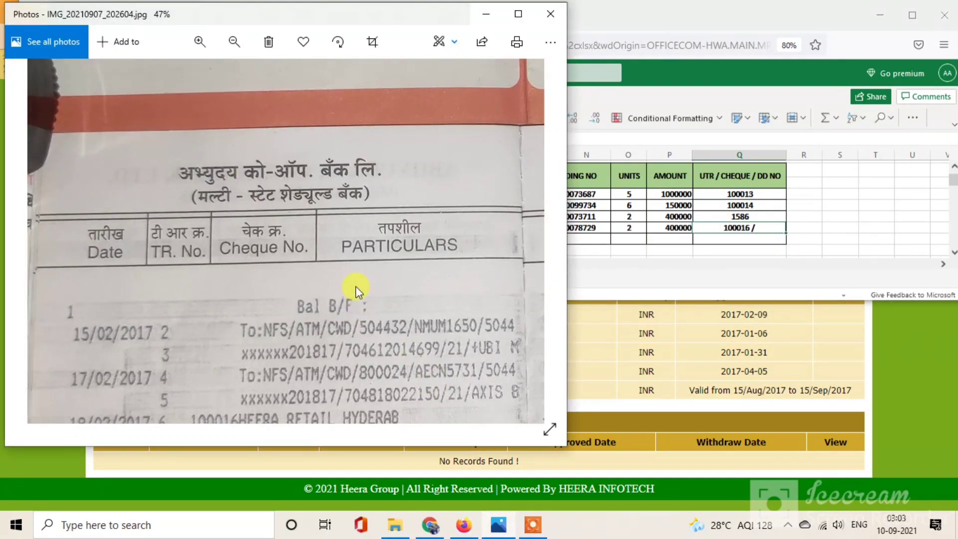
left_click_drag(327, 214, 349, 391)
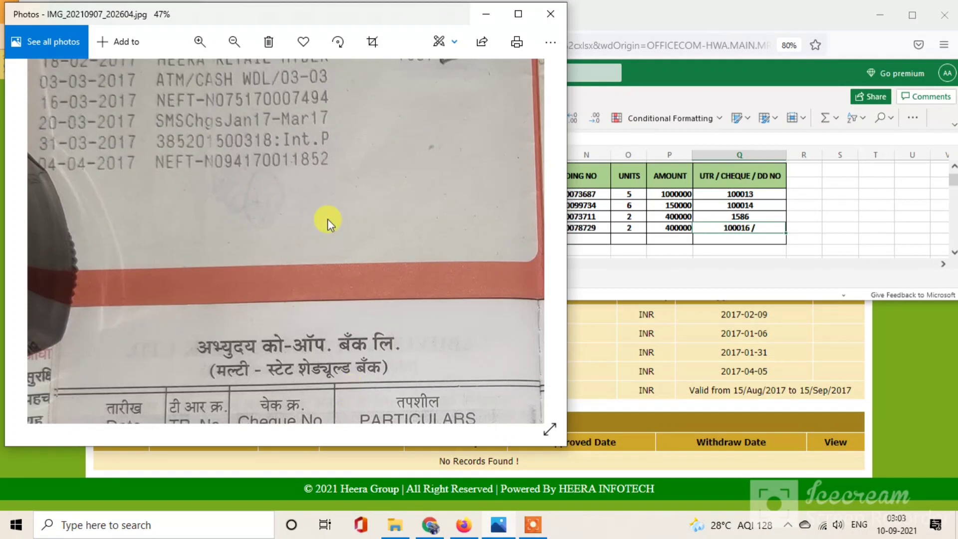
left_click_drag(327, 220, 384, 299)
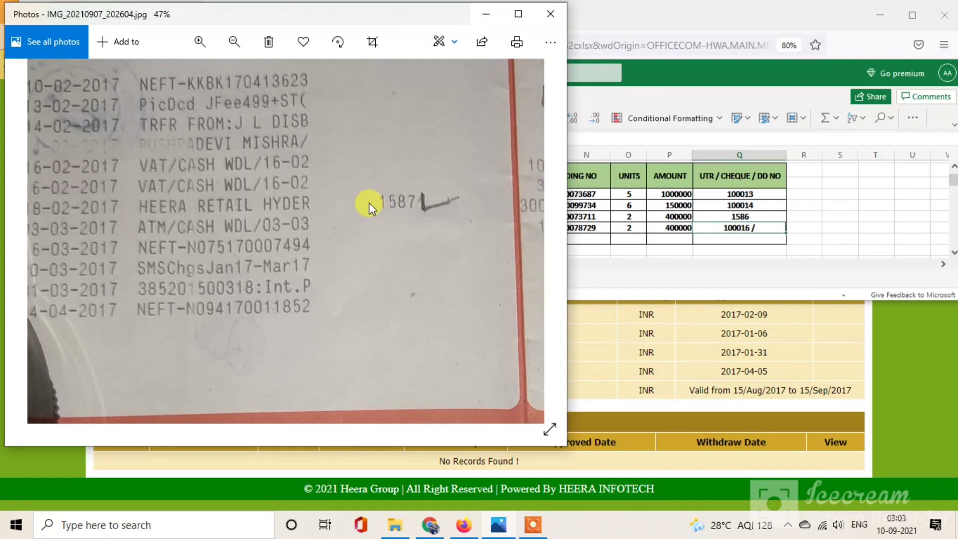
Step: Append 001587 to cell Q8 so it reads 100016 / 001587
left_click(772, 227)
double_click(767, 227)
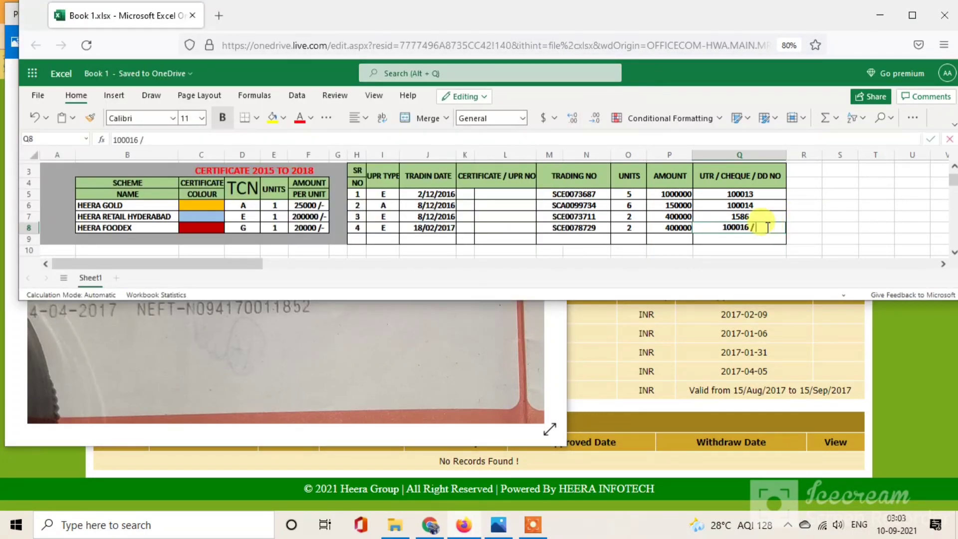
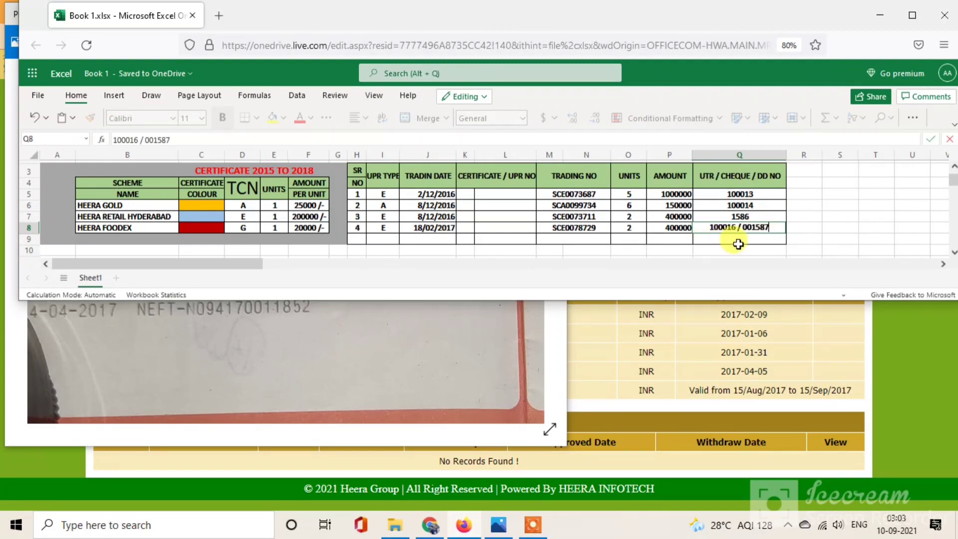
key("Return")
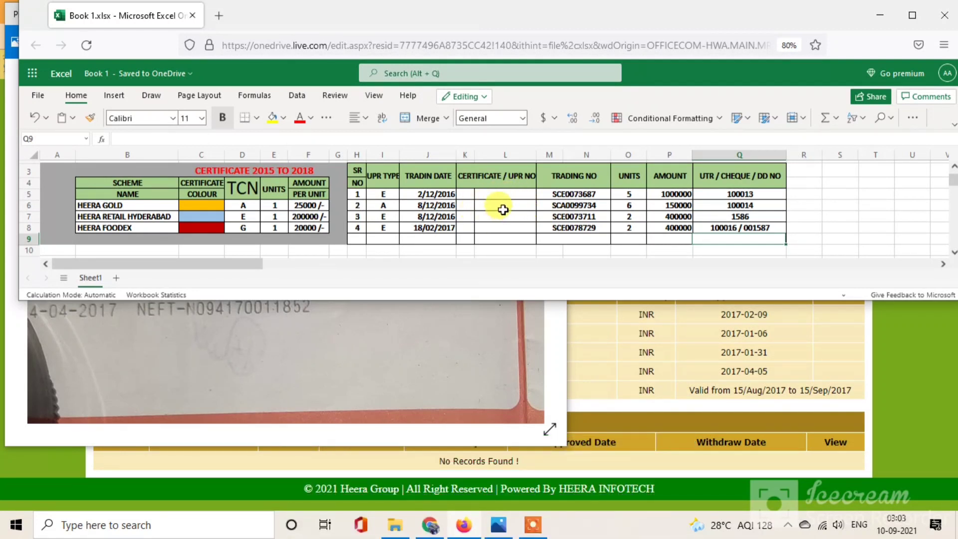
Step: Glance at the Heera ERP My Account page, then minimise every window to show the desktop
left_click(468, 529)
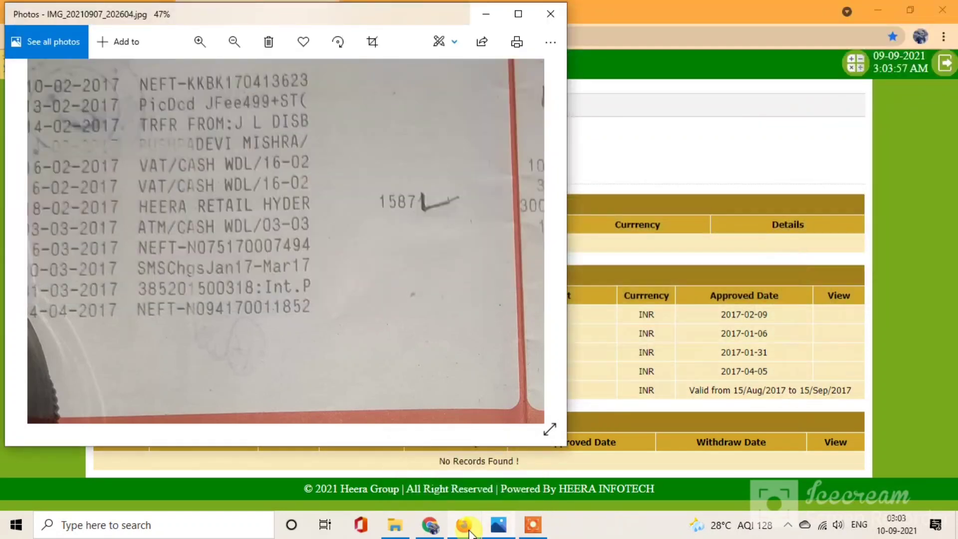
left_click(430, 527)
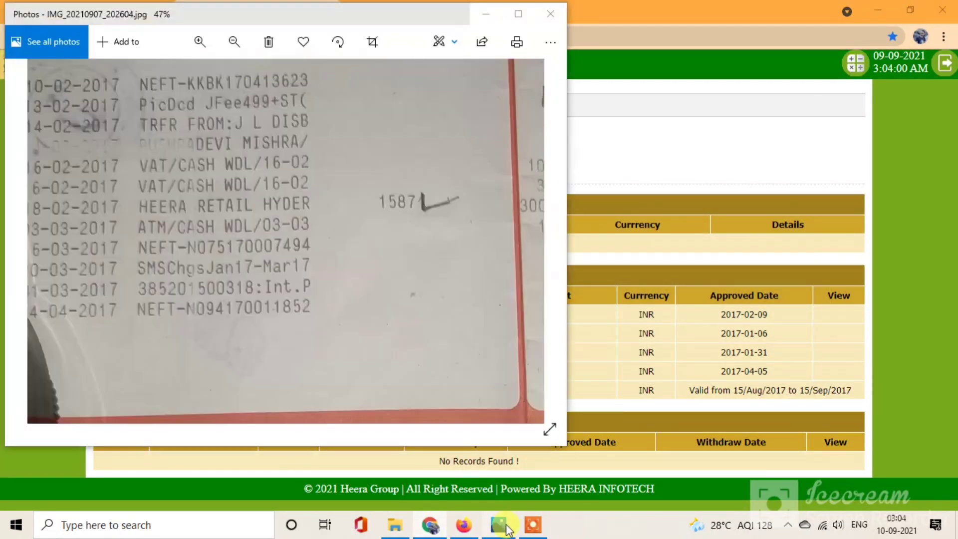
left_click(505, 528)
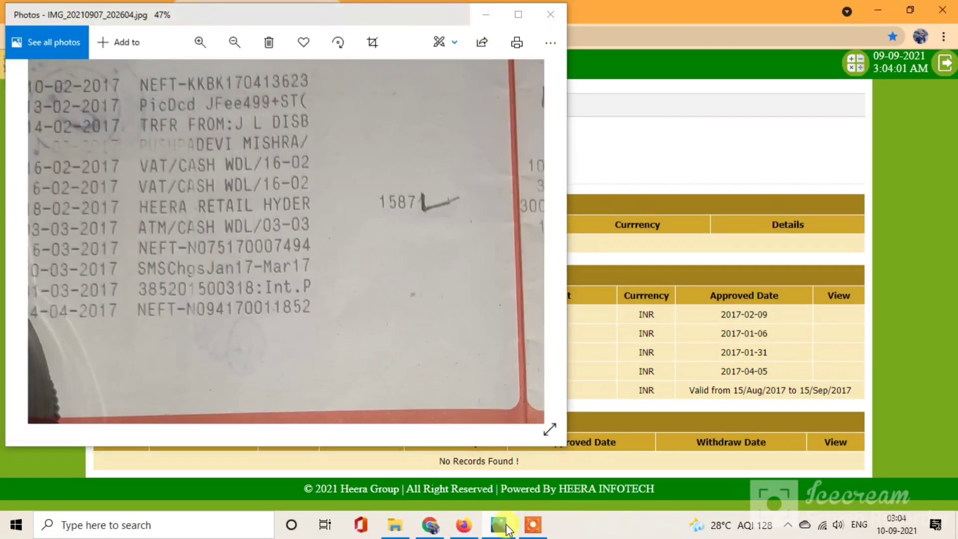
left_click(504, 528)
left_click(439, 528)
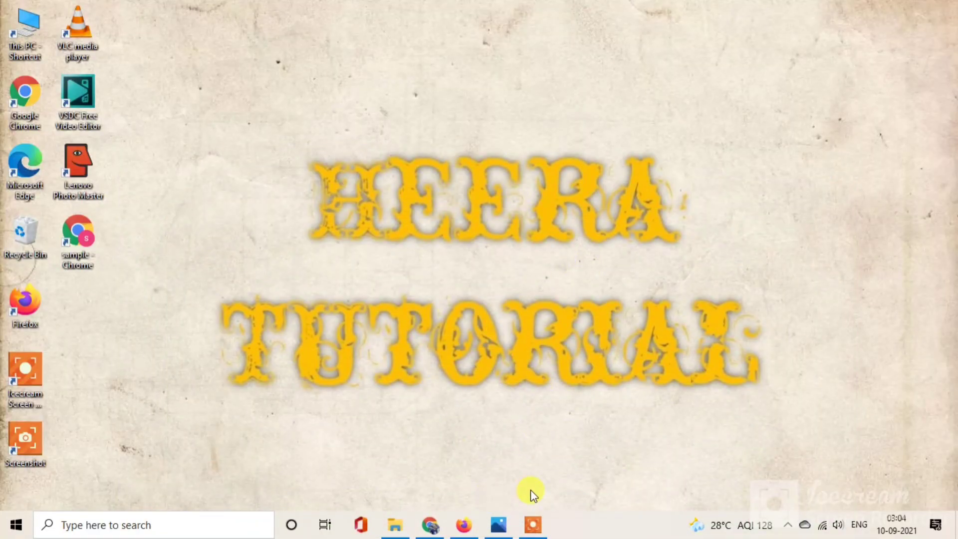
left_click(533, 526)
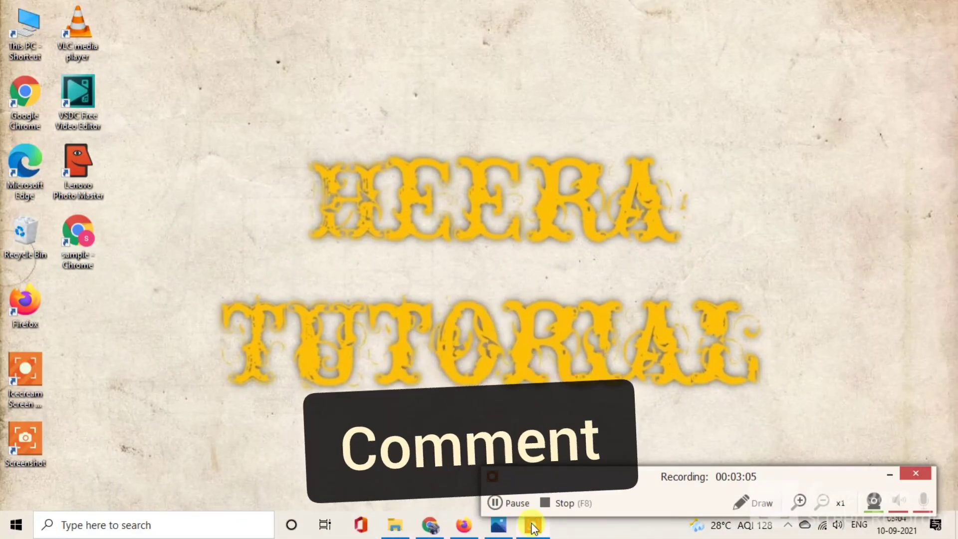
left_click(516, 504)
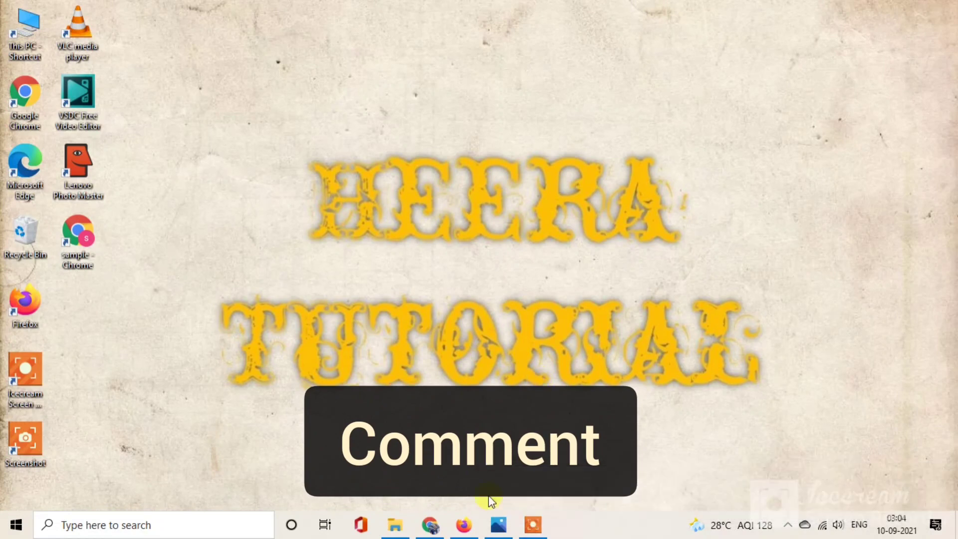
left_click(533, 526)
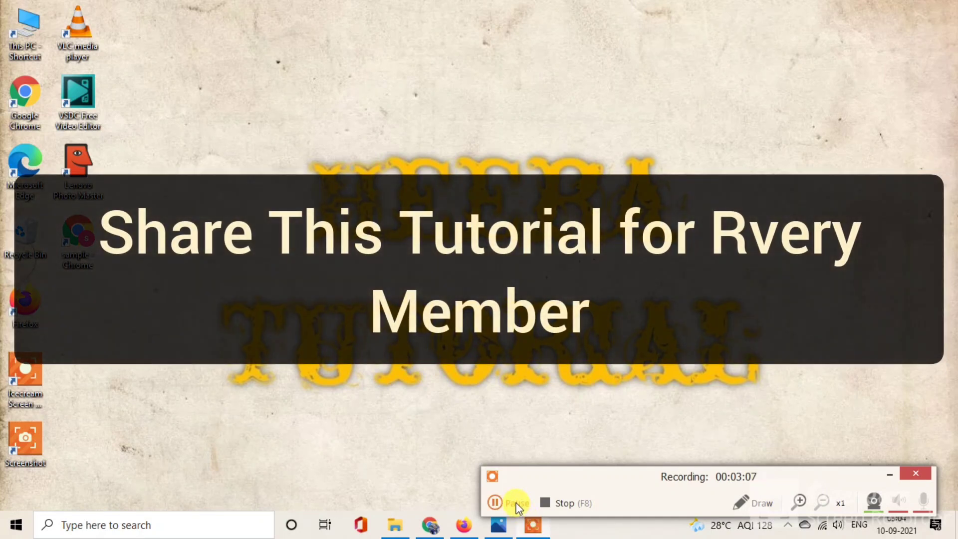
left_click(517, 503)
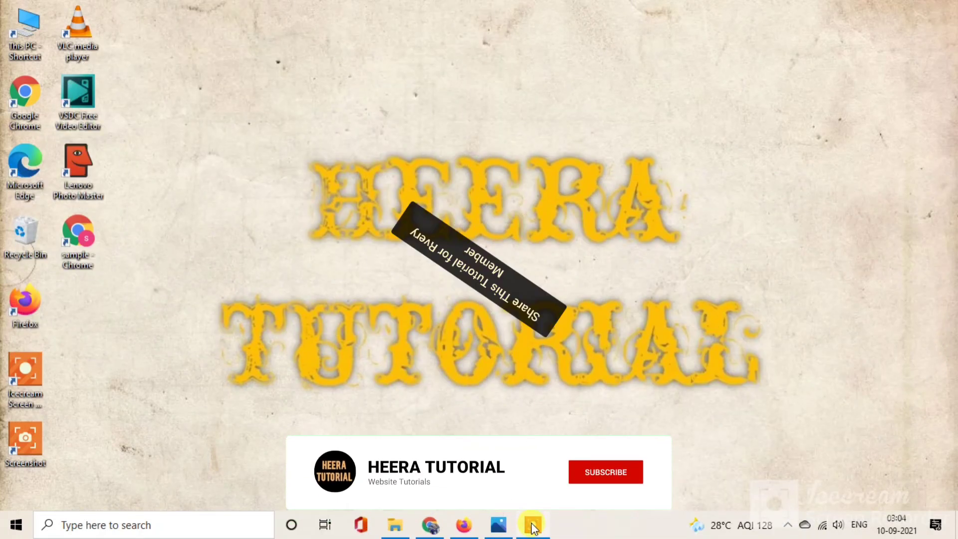
left_click(533, 526)
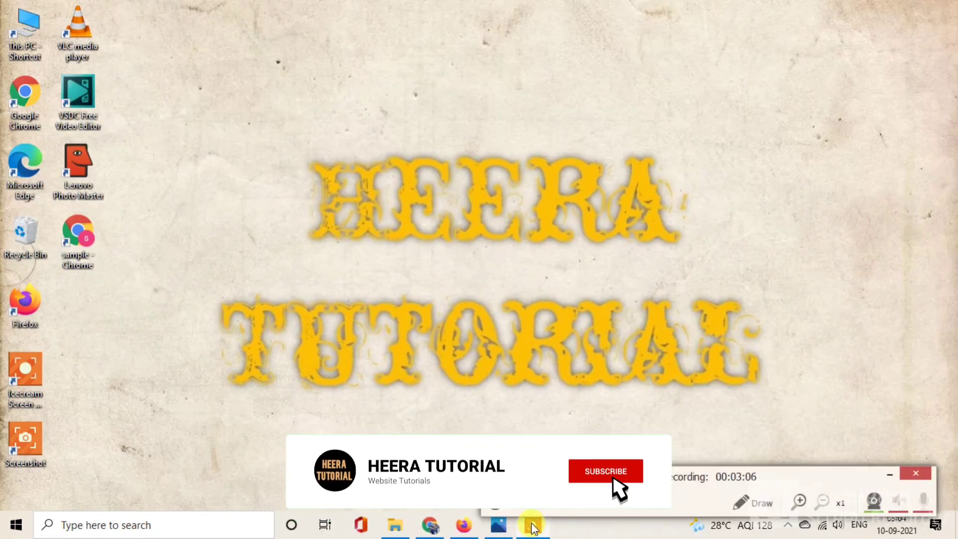
left_click(518, 507)
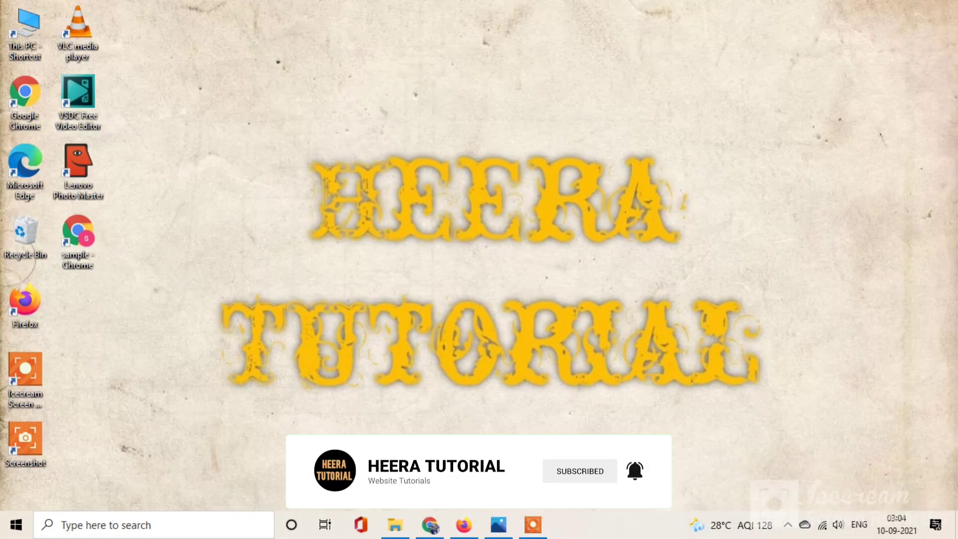